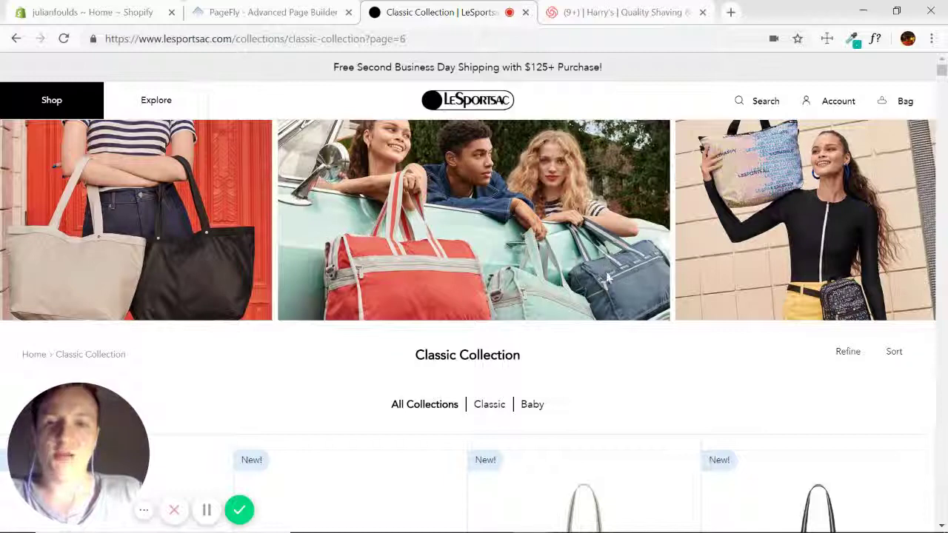
# Examine the banner and product grid of the LeSportsac Classic Collection page as the design reference
pyautogui.scroll(-2, 607, 277)
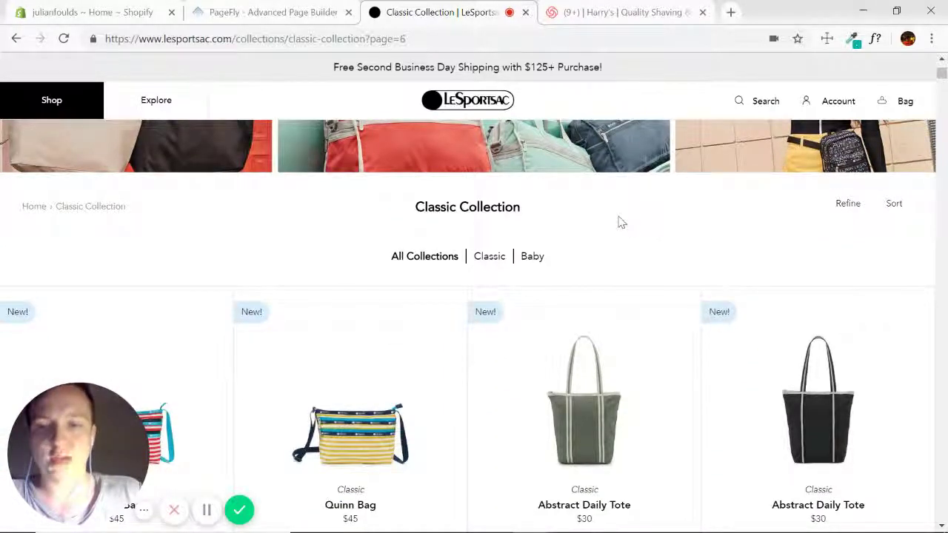
pyautogui.scroll(-11, 620, 222)
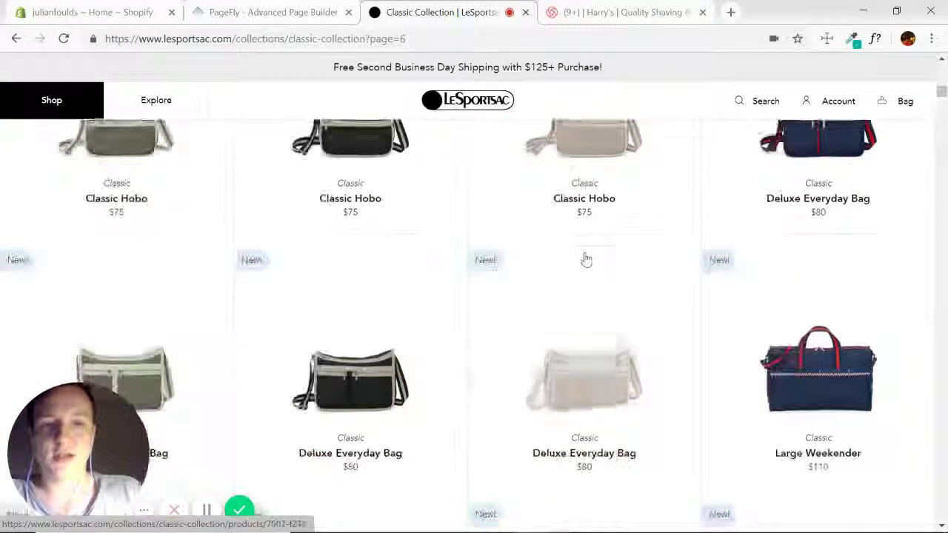
pyautogui.scroll(-5, 586, 259)
pyautogui.scroll(10, 567, 322)
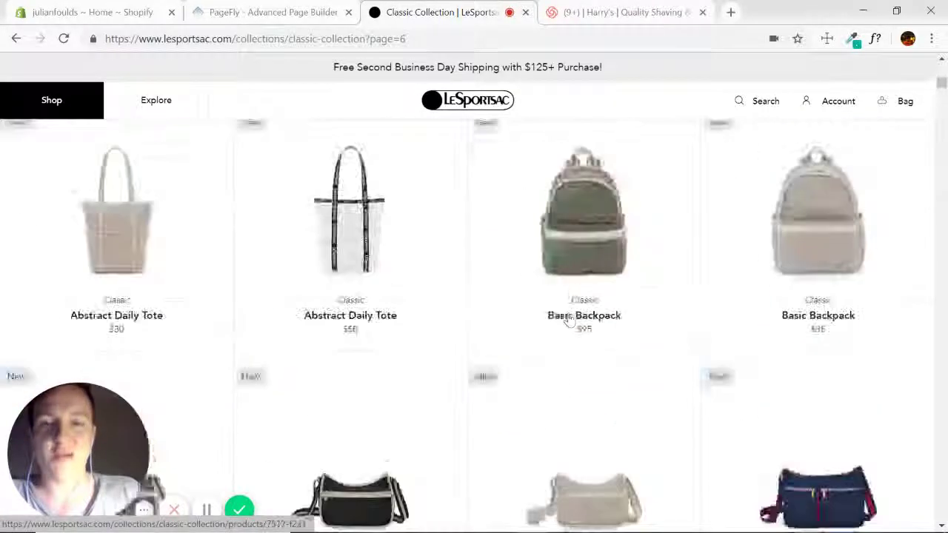
pyautogui.scroll(8, 567, 321)
pyautogui.scroll(-4, 573, 323)
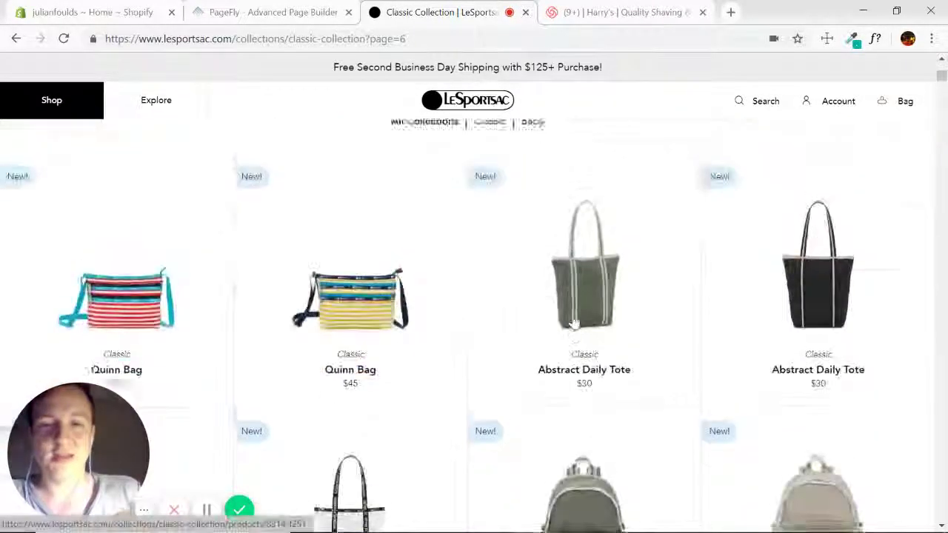
pyautogui.scroll(4, 577, 323)
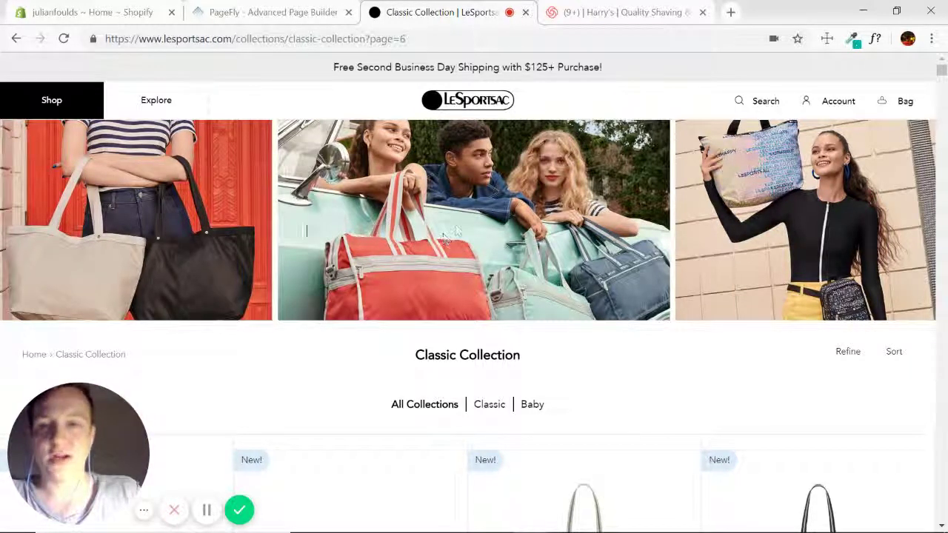
# Examine the Classic Collection heading, the collection filter links below it and the four-column product listing
pyautogui.scroll(-1, 656, 232)
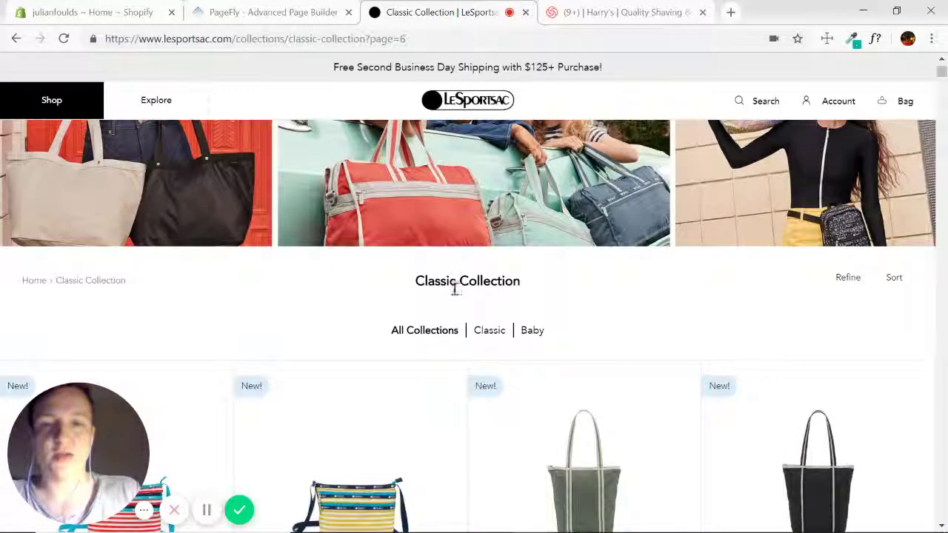
pyautogui.moveTo(416, 283); pyautogui.dragTo(536, 288)
pyautogui.click(643, 291)
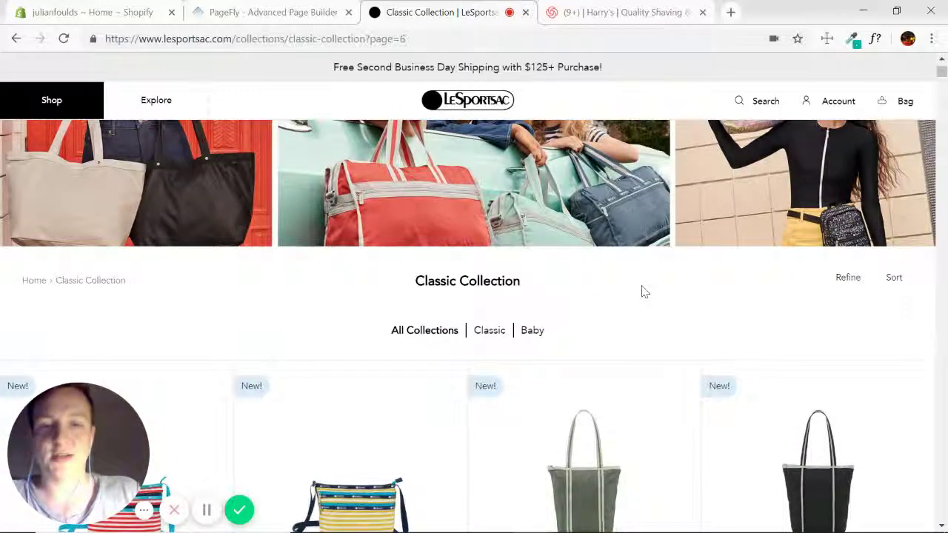
pyautogui.scroll(-2, 667, 284)
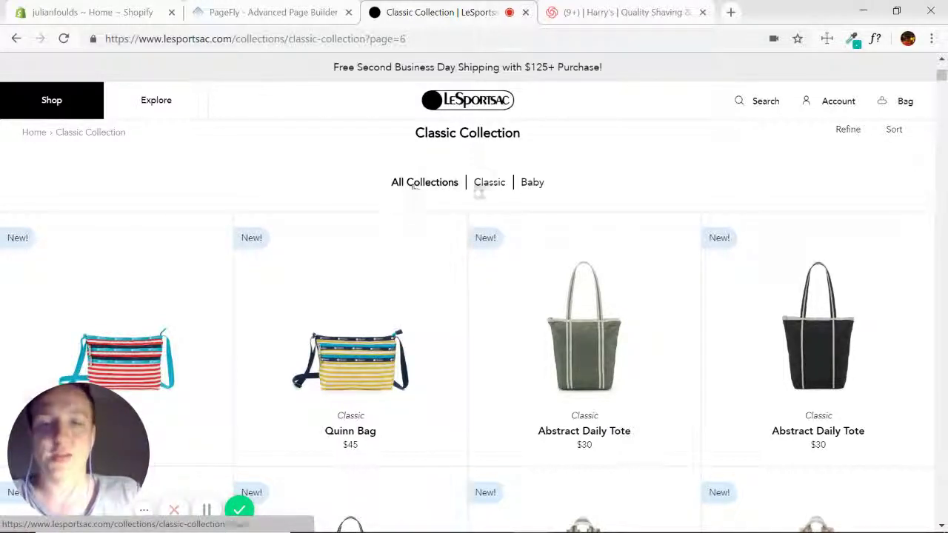
pyautogui.scroll(-9, 445, 286)
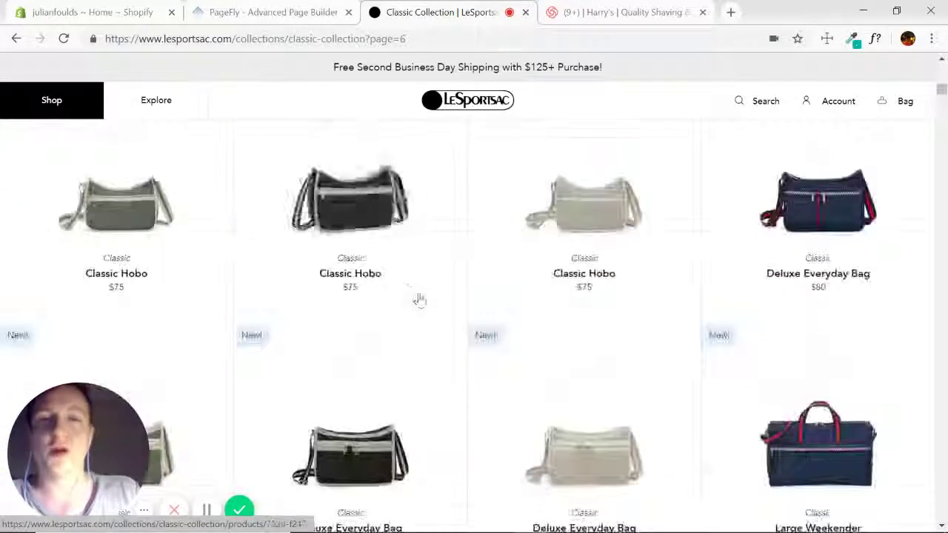
pyautogui.scroll(12, 419, 299)
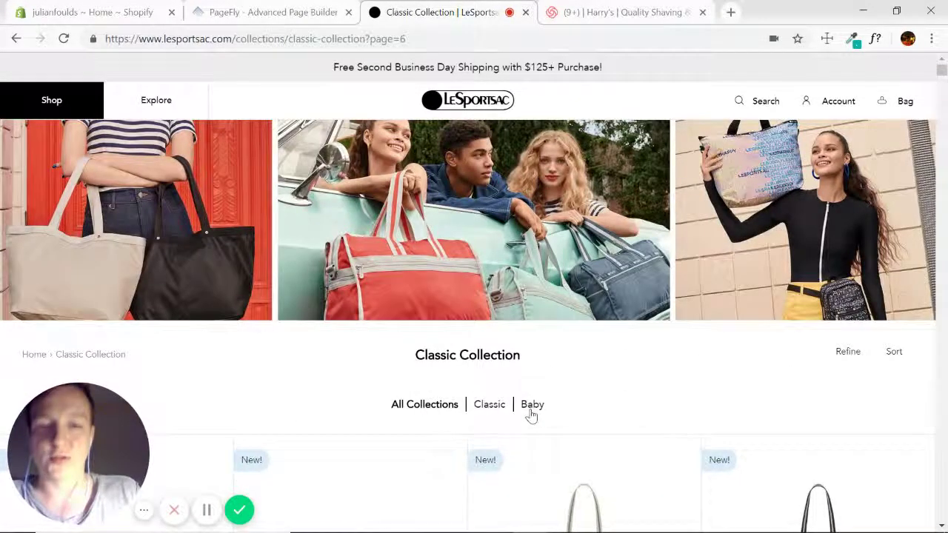
pyautogui.scroll(-1, 341, 381)
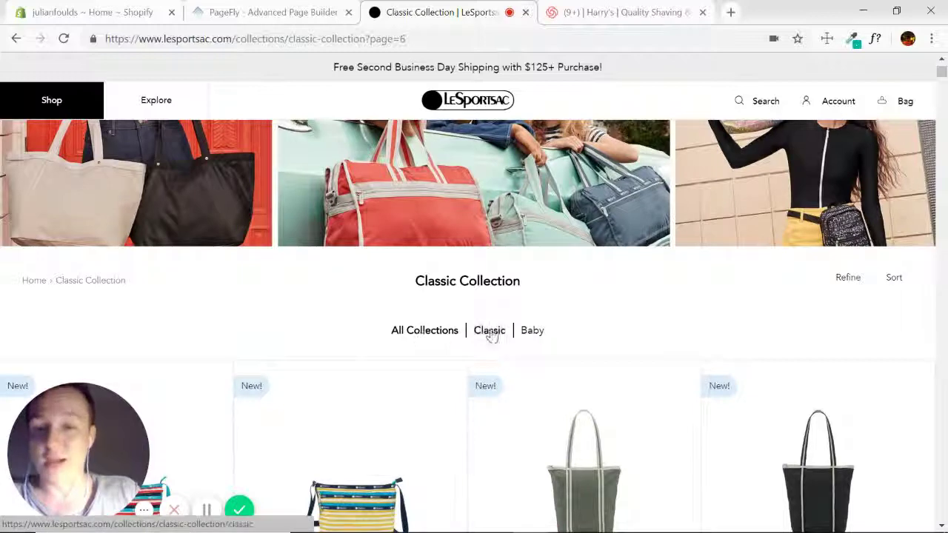
pyautogui.scroll(-3, 474, 371)
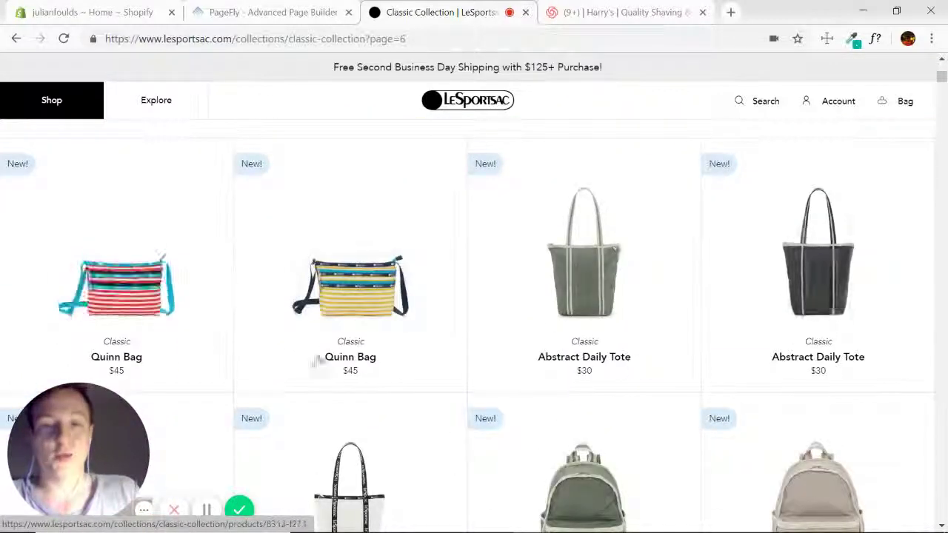
pyautogui.scroll(2, 340, 267)
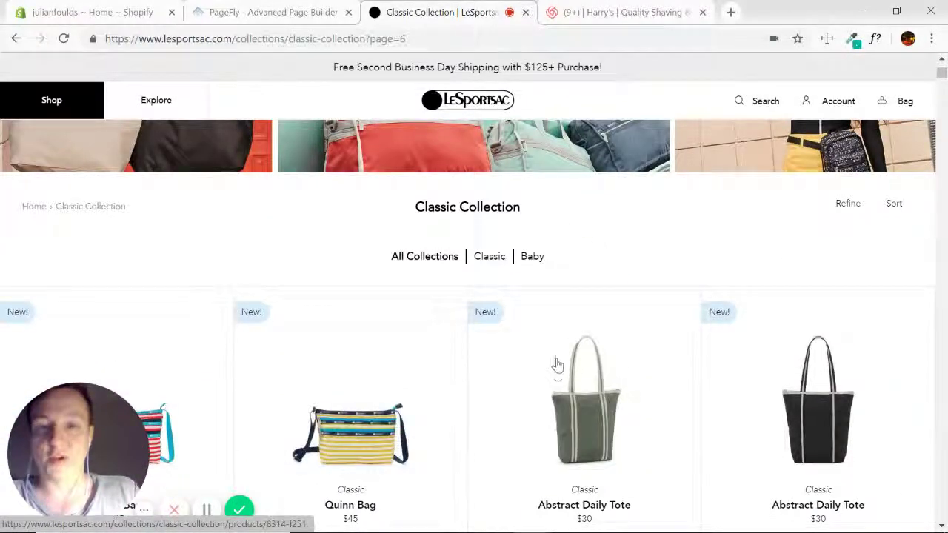
# Review the whole collection page down to the three Shop Now promo columns and footer, and return to the banner
pyautogui.scroll(-15, 531, 364)
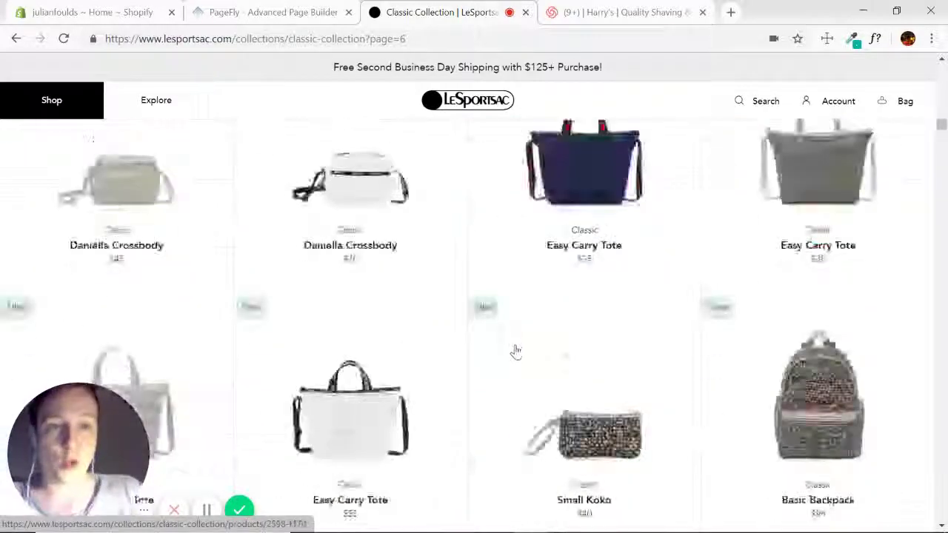
pyautogui.scroll(-15, 520, 351)
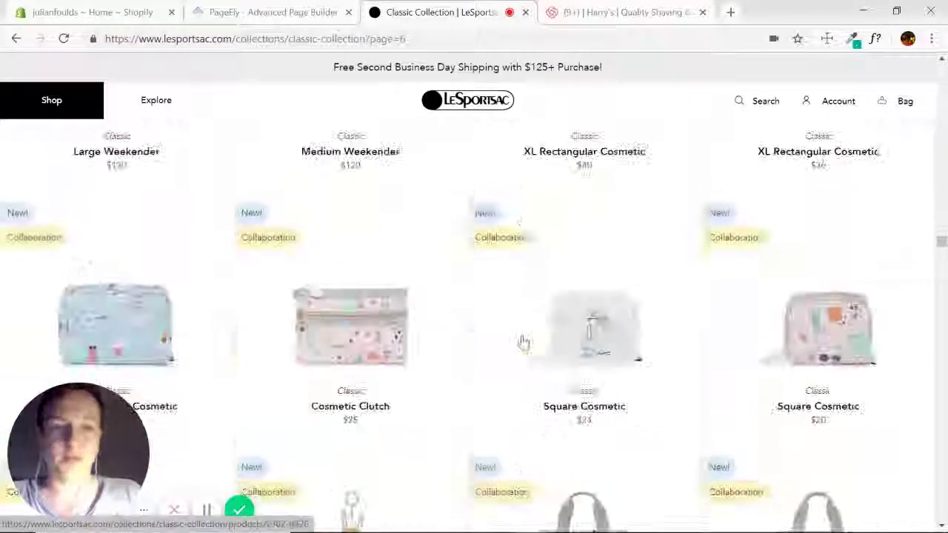
pyautogui.scroll(-15, 523, 342)
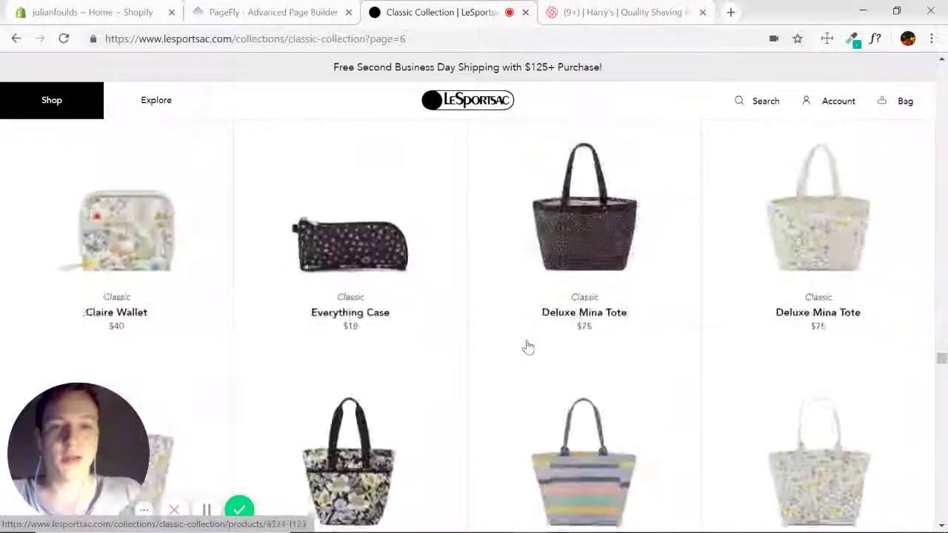
pyautogui.scroll(-15, 527, 340)
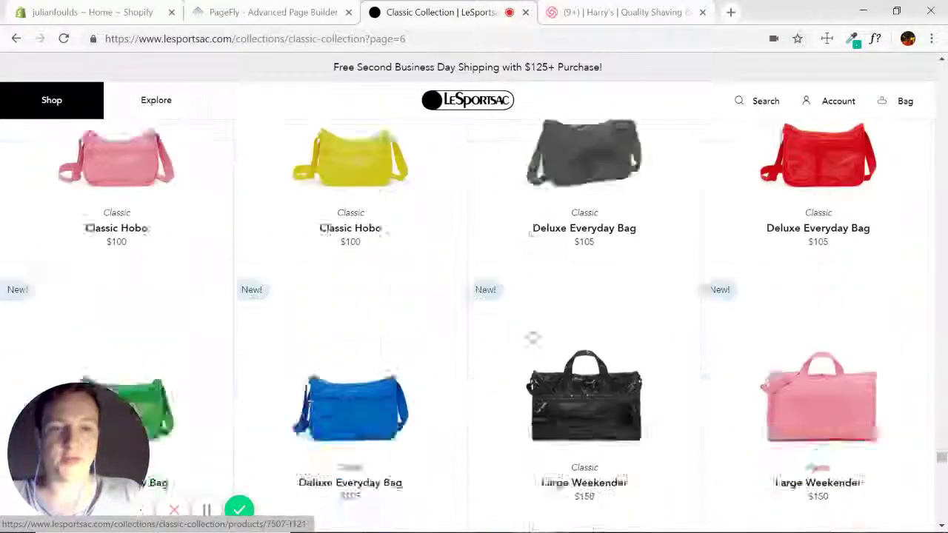
pyautogui.scroll(-15, 496, 311)
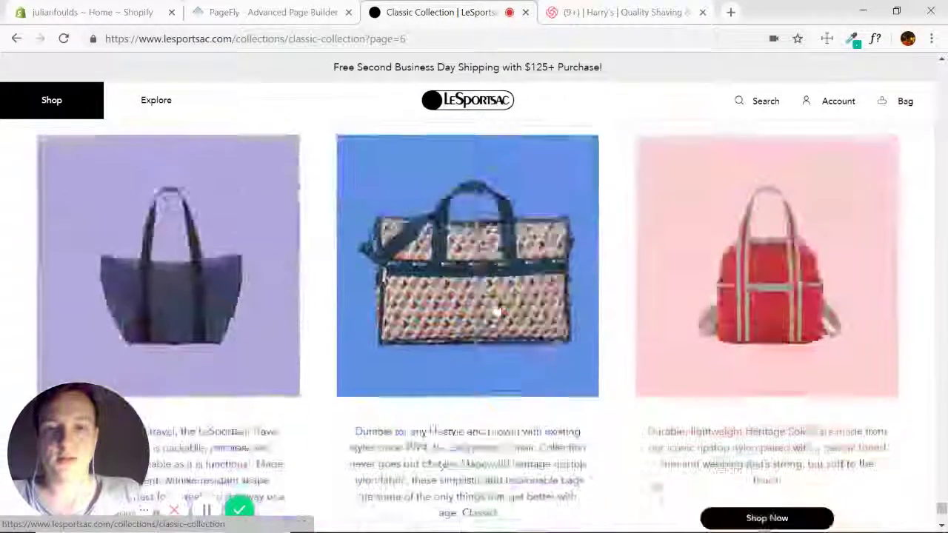
pyautogui.scroll(3, 563, 319)
pyautogui.scroll(-4, 606, 307)
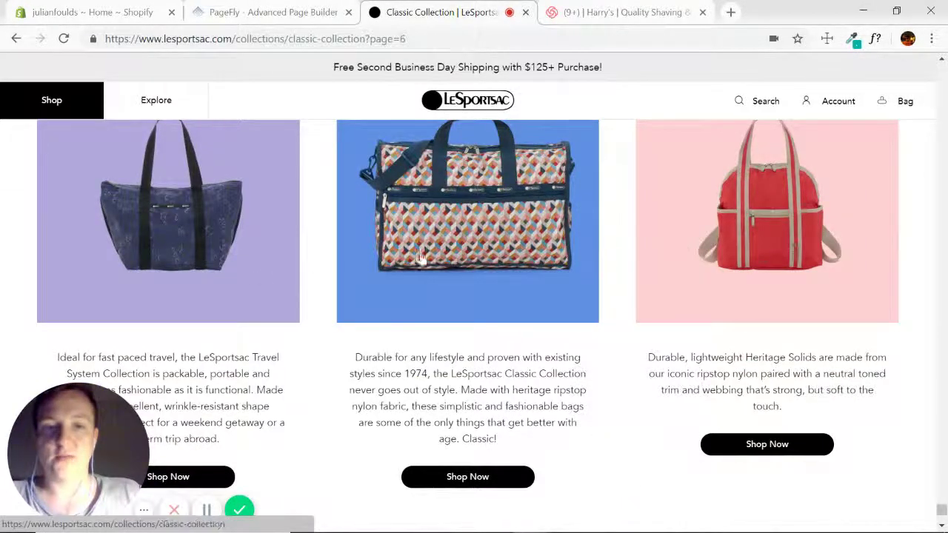
pyautogui.scroll(-2, 609, 324)
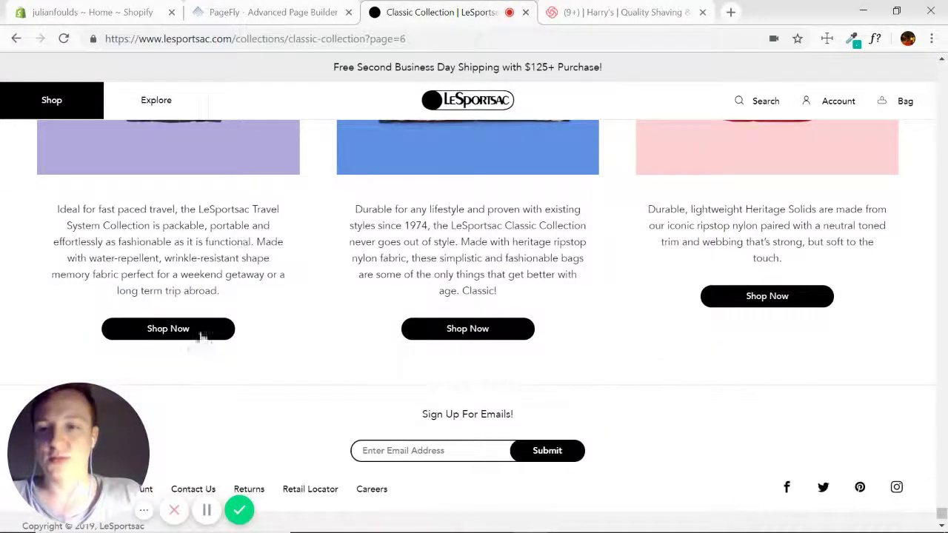
pyautogui.scroll(-1, 590, 288)
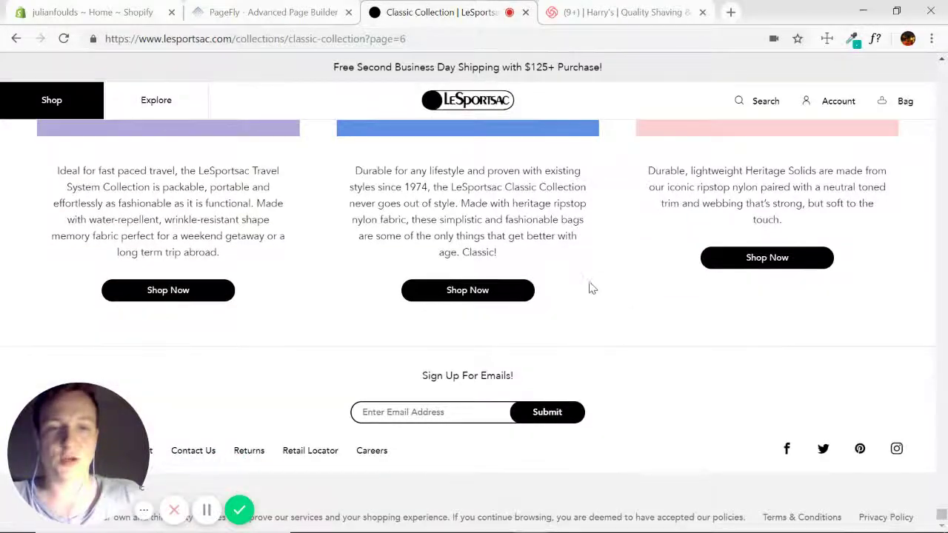
pyautogui.scroll(10, 601, 293)
pyautogui.scroll(15, 535, 191)
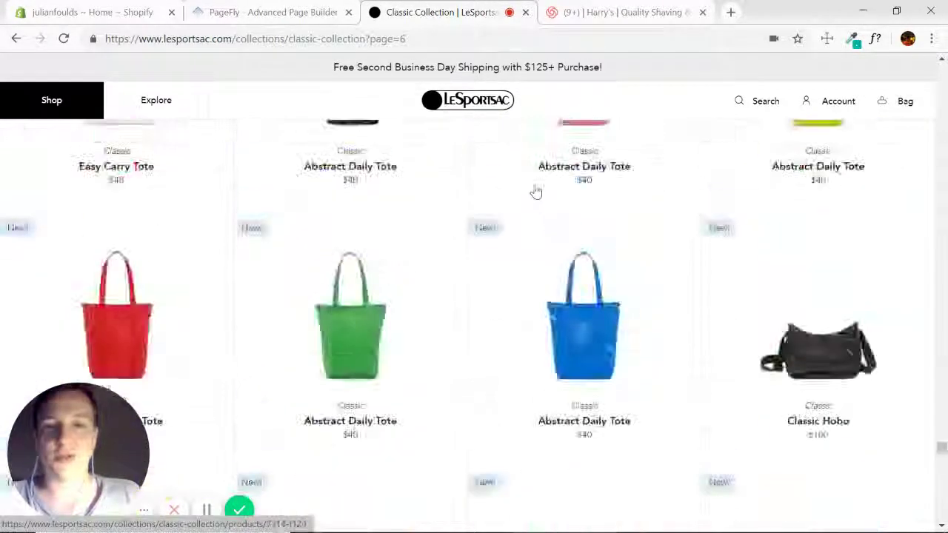
pyautogui.scroll(15, 535, 191)
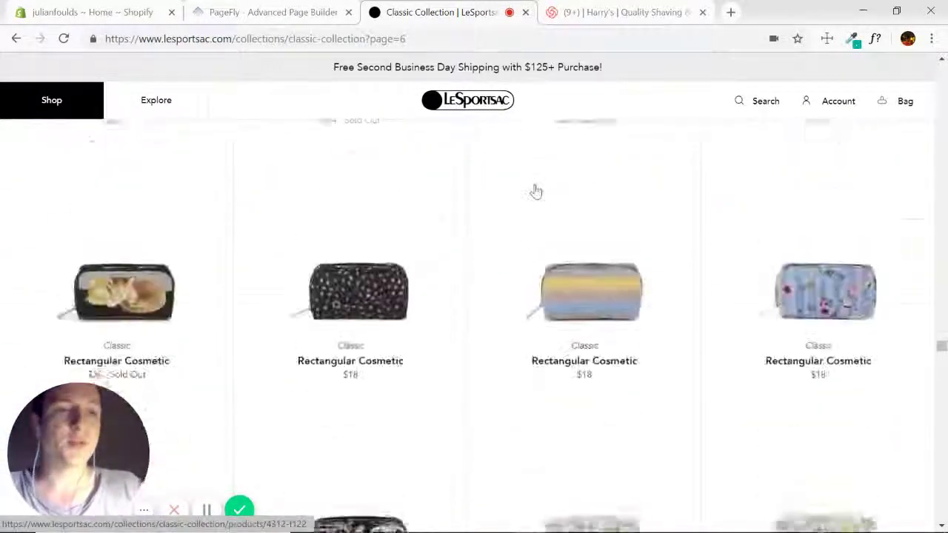
pyautogui.scroll(15, 539, 191)
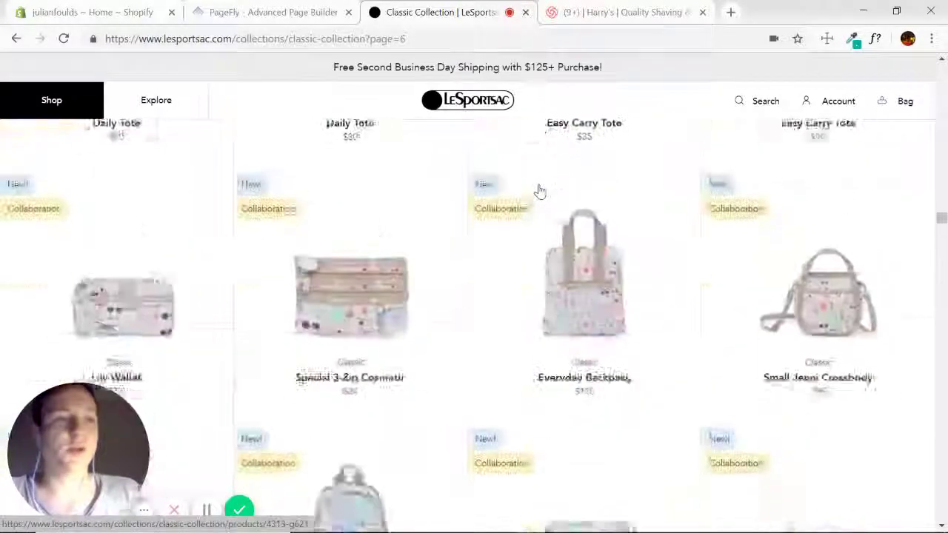
pyautogui.scroll(15, 541, 191)
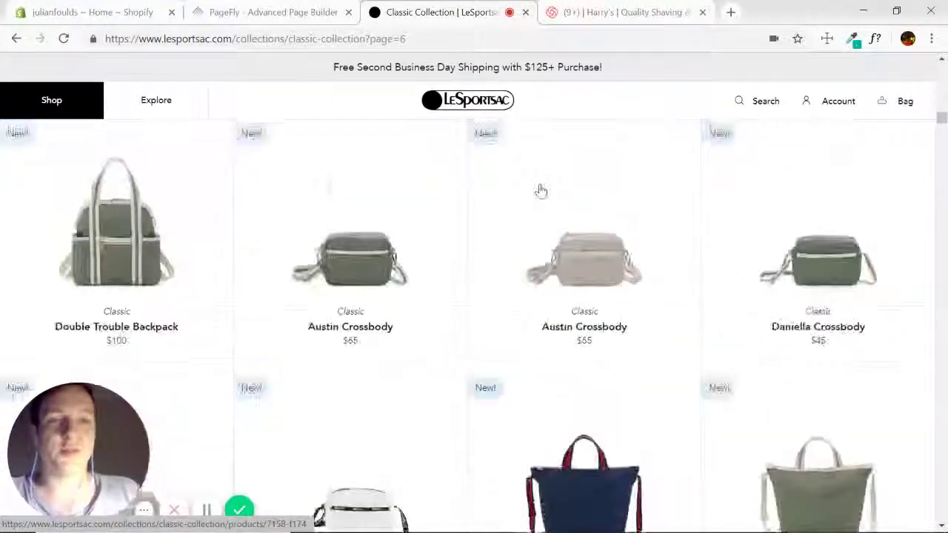
pyautogui.scroll(2, 541, 191)
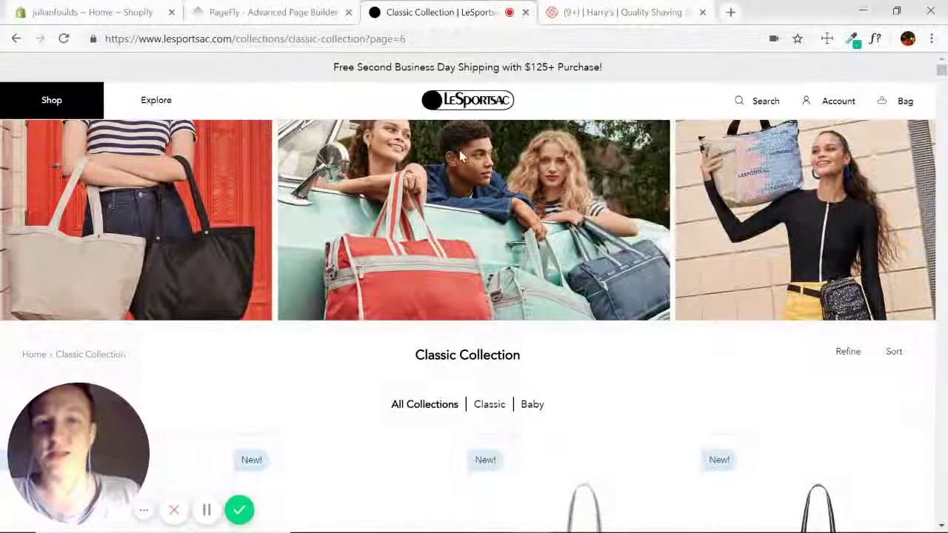
# Switch to the PageFly editor and add a Full Section layout to the empty Le Sport Sac page
pyautogui.click(291, 13)
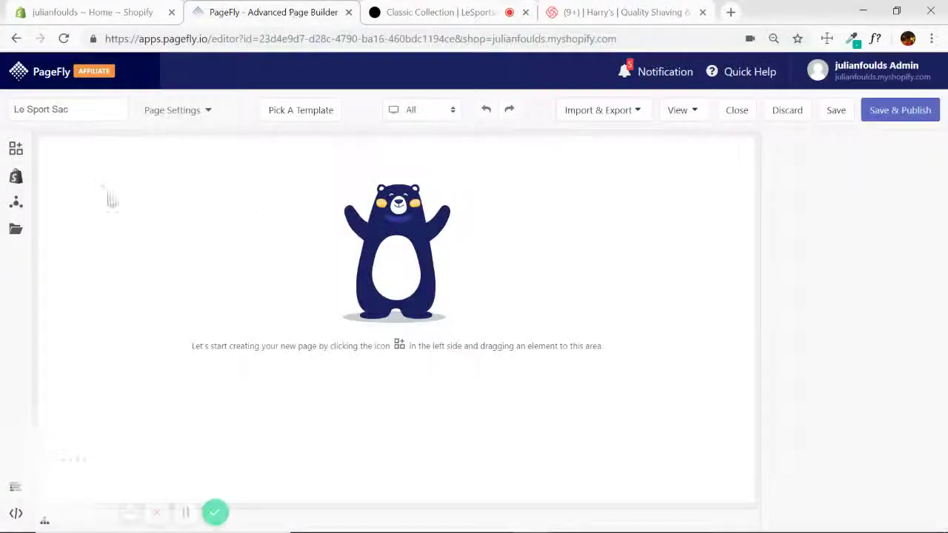
pyautogui.click(16, 154)
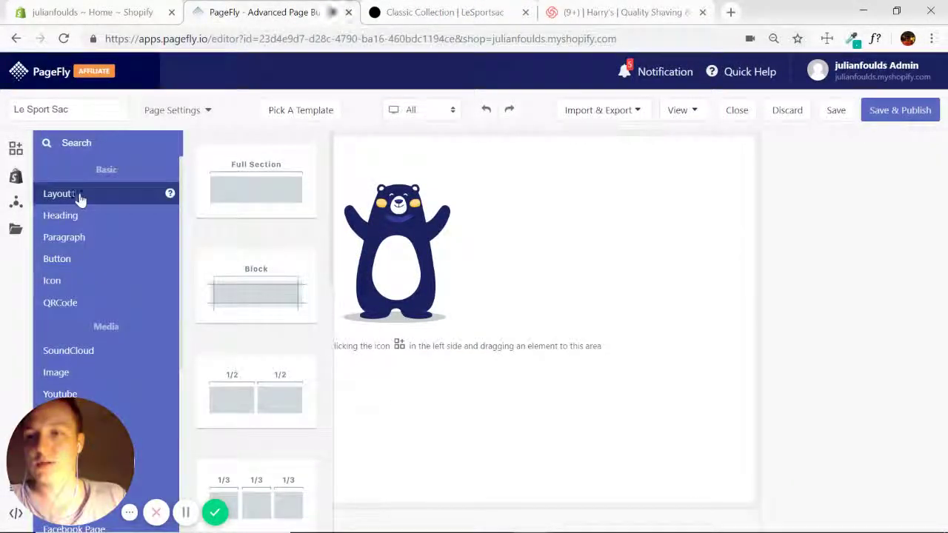
pyautogui.moveTo(282, 186); pyautogui.dragTo(482, 250)
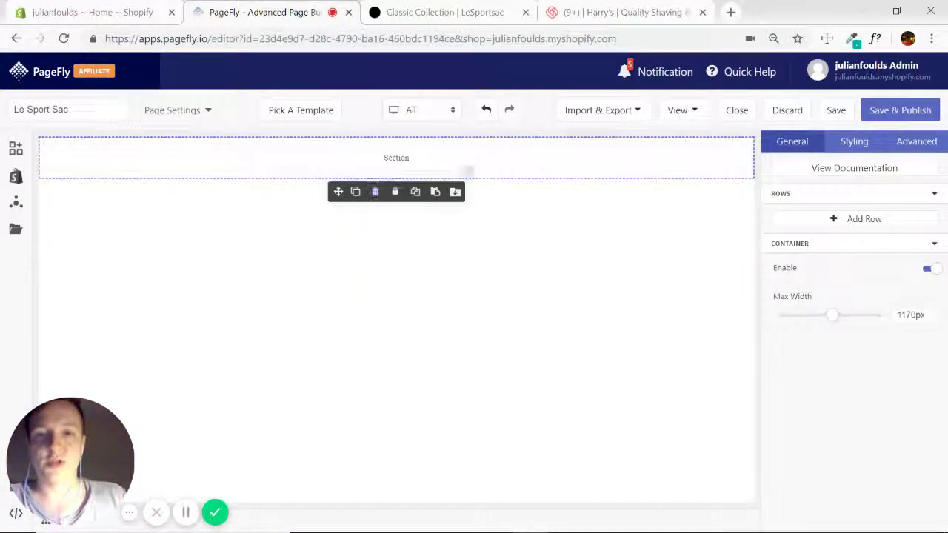
# Set the section's background to the photo of people in the car from the Le Sport Sac image folder
pyautogui.click(858, 145)
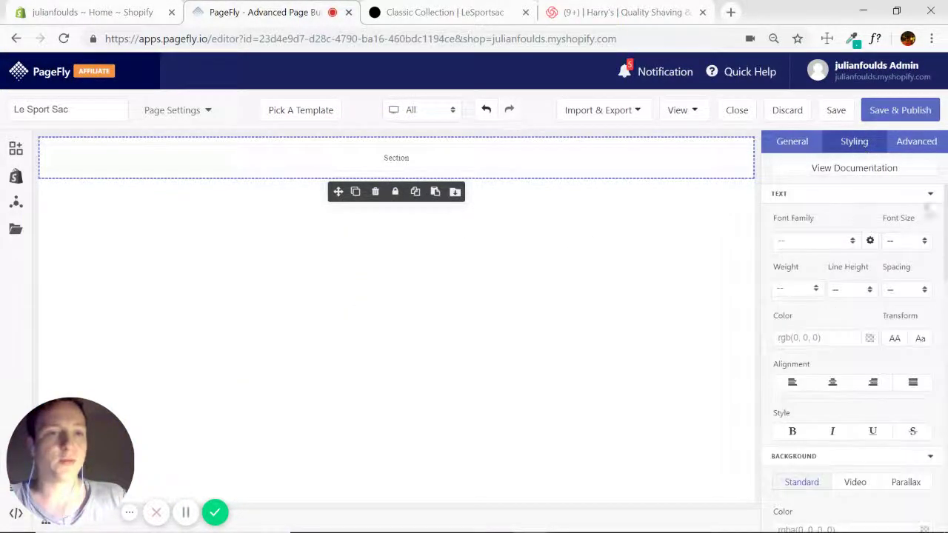
pyautogui.click(929, 194)
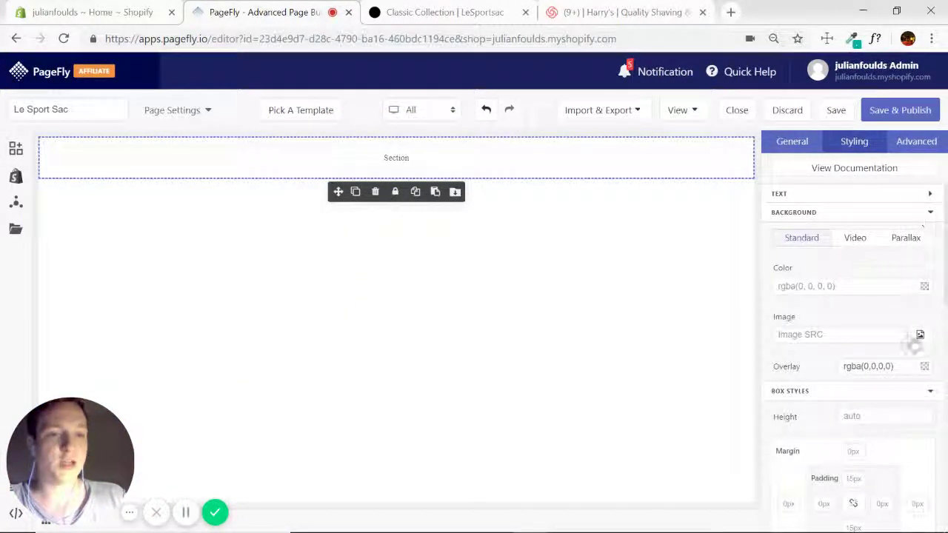
pyautogui.click(919, 335)
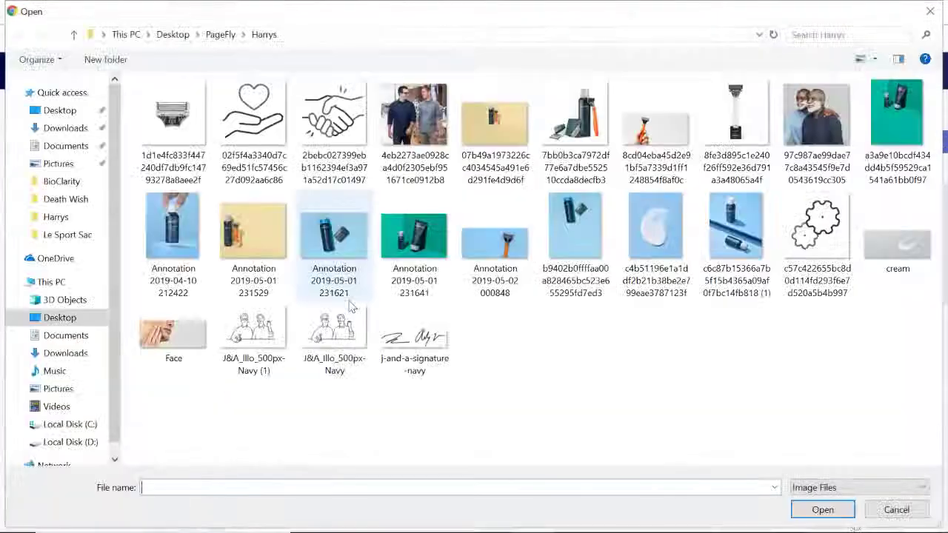
pyautogui.click(74, 237)
pyautogui.doubleClick(655, 132)
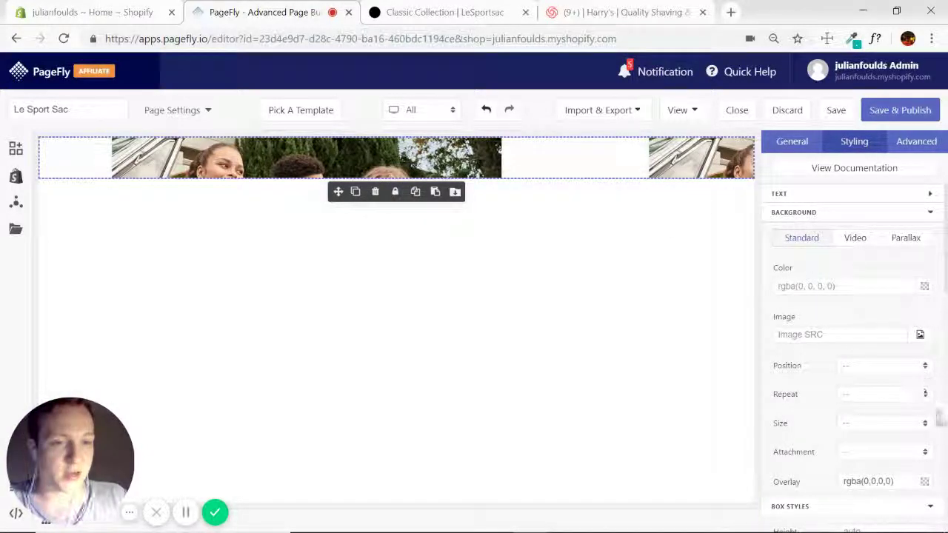
# Set the section's background image size to cover and its position to center center
pyautogui.click(922, 423)
pyautogui.click(859, 333)
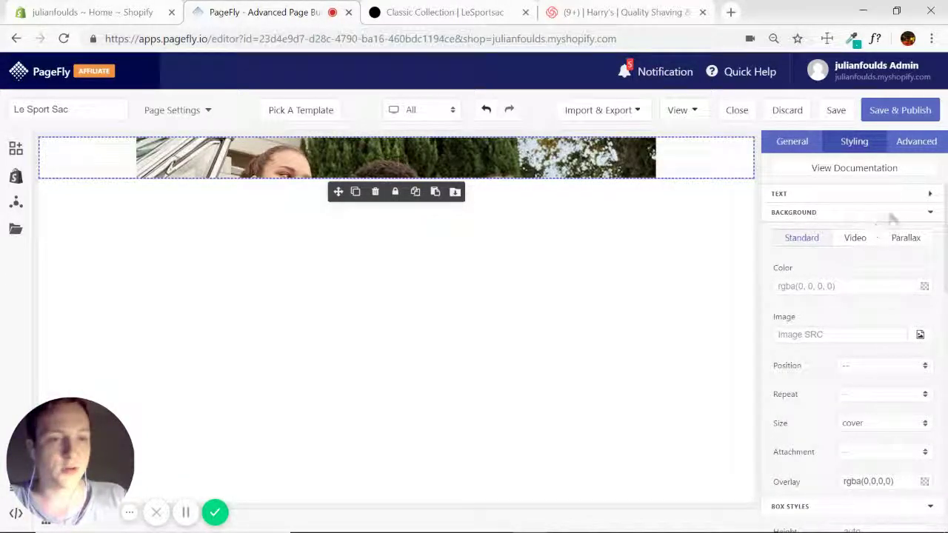
pyautogui.click(918, 365)
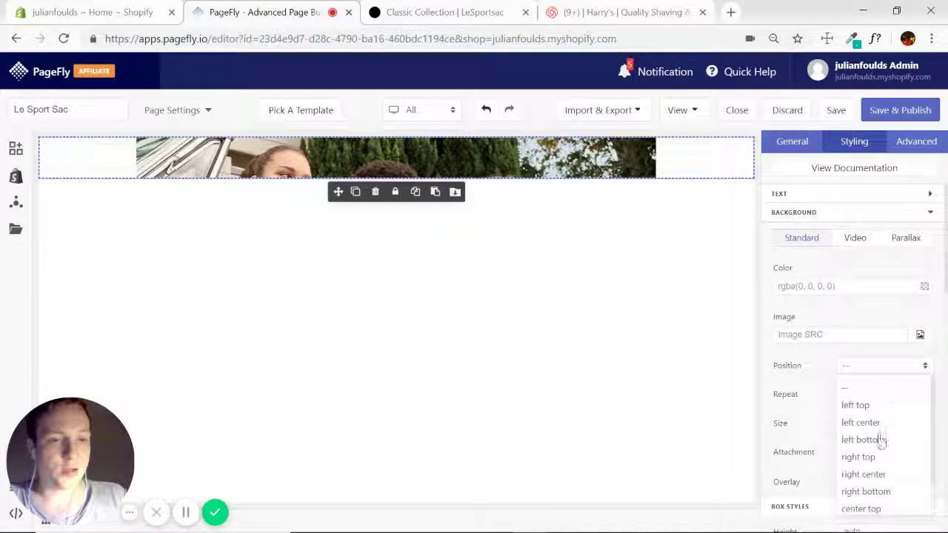
pyautogui.click(877, 484)
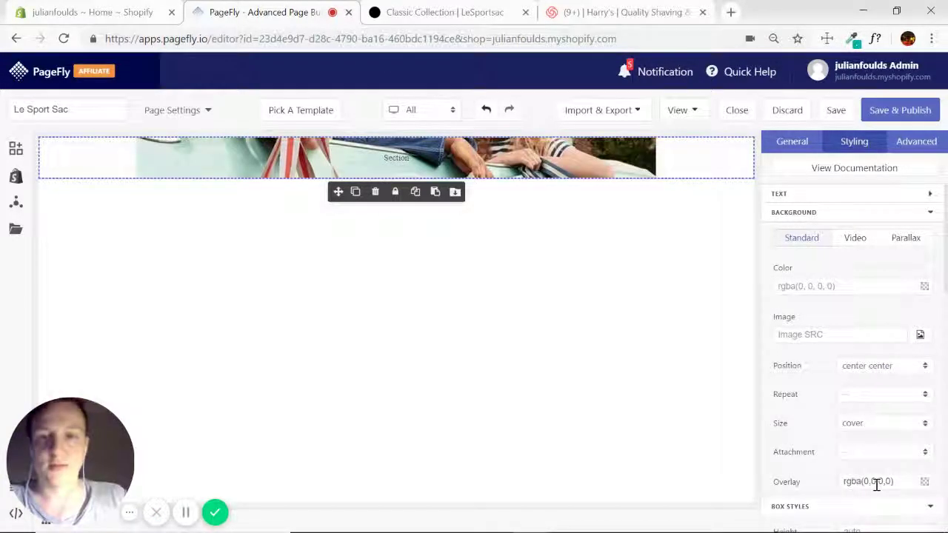
# Try a top padding of 10% on the banner section, and clear the value again
pyautogui.click(930, 213)
pyautogui.click(854, 318)
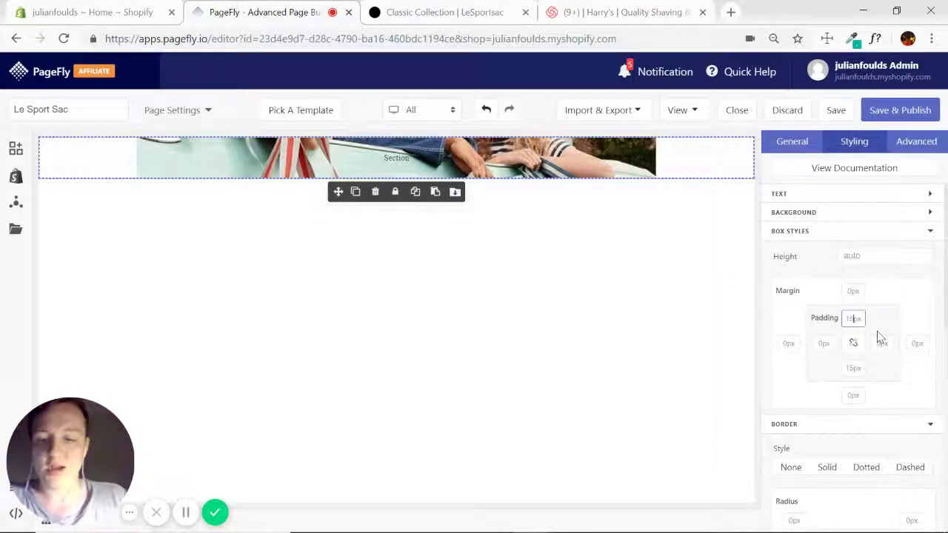
pyautogui.write('10%')
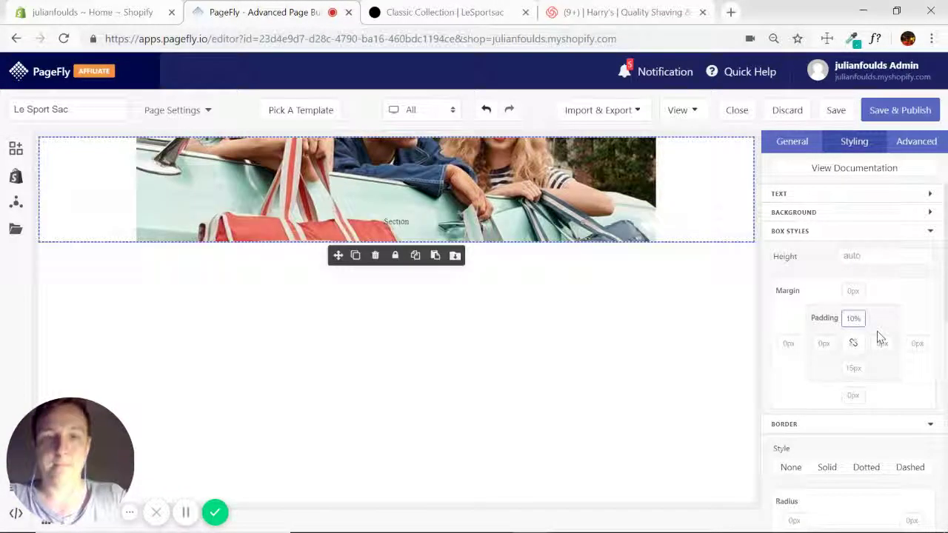
pyautogui.press('BackSpace')
pyautogui.press('BackSpace')
pyautogui.press('BackSpace')
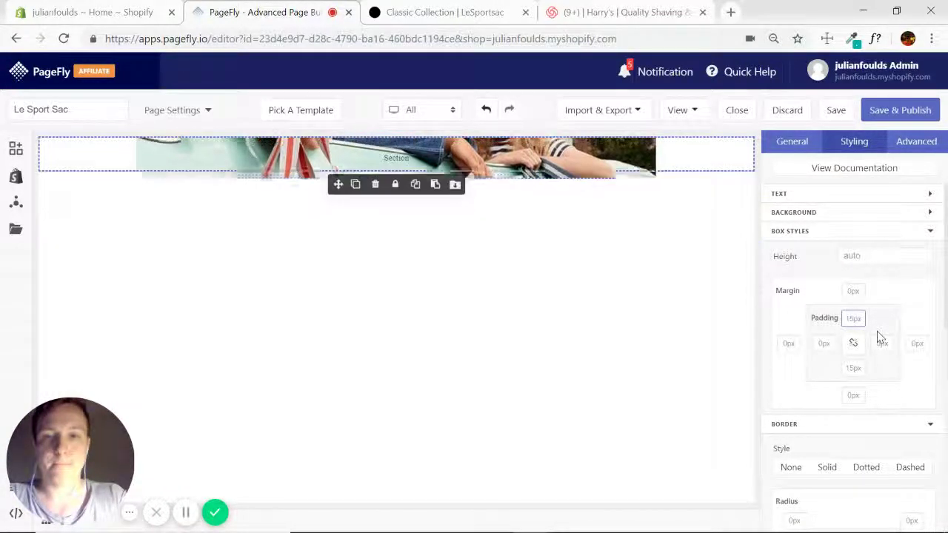
# Switch to the LeSportsac Classic Collection page and inspect the banner image's markup in the developer tools
pyautogui.click(443, 13)
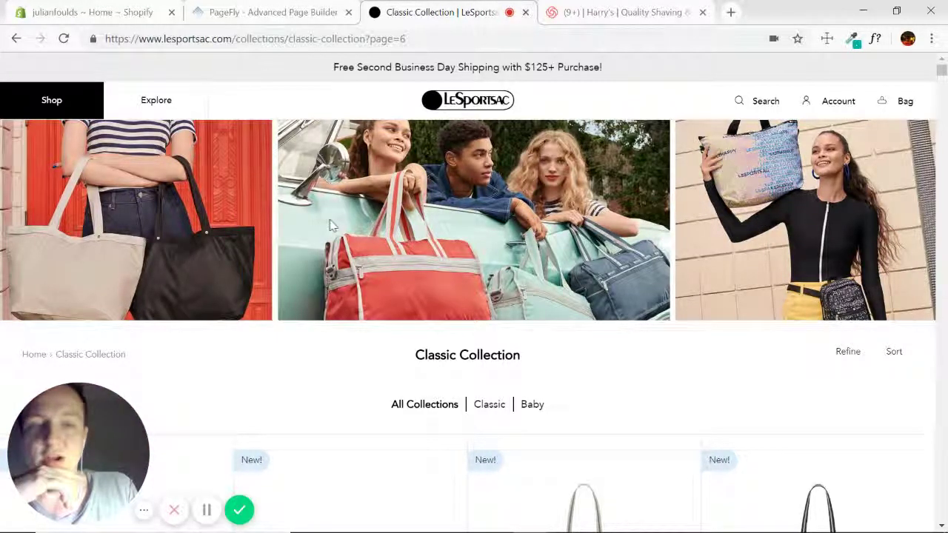
pyautogui.rightClick(629, 214)
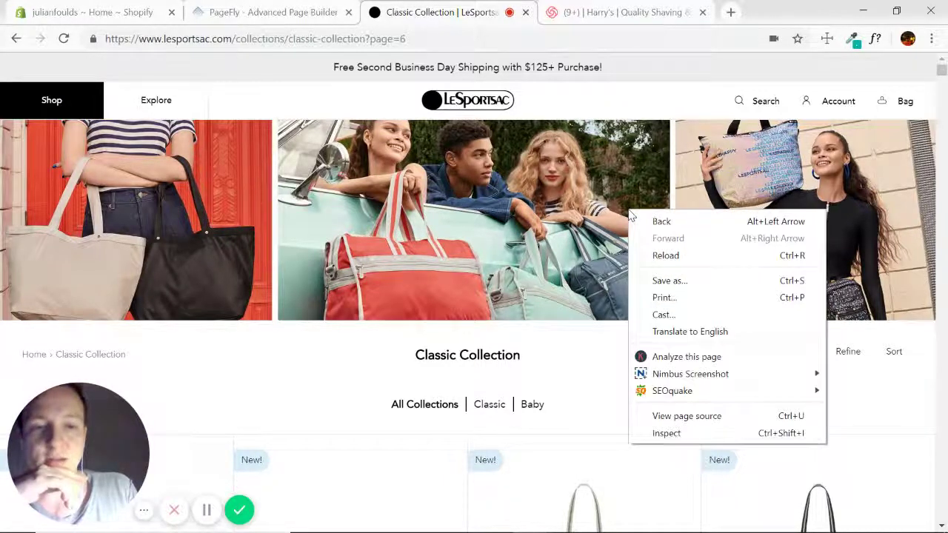
pyautogui.click(676, 439)
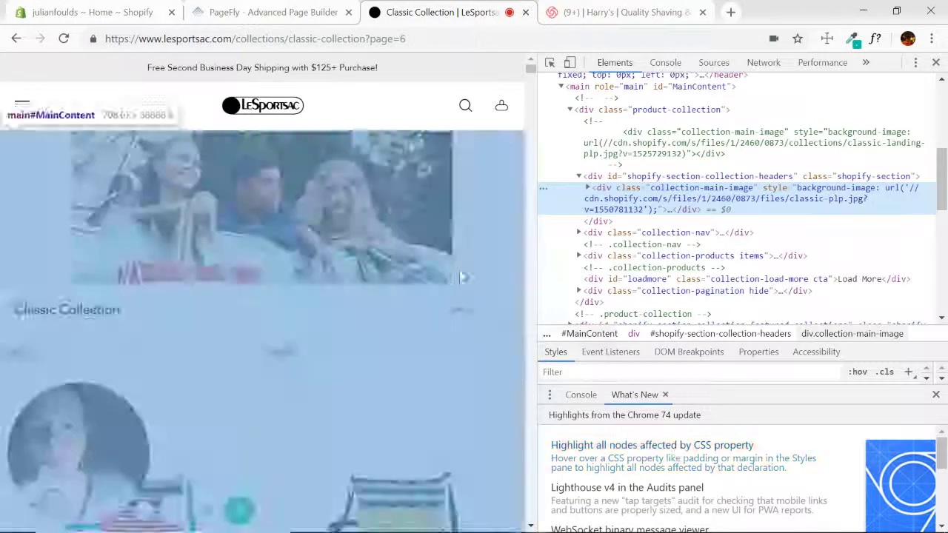
pyautogui.scroll(-2, 315, 199)
pyautogui.scroll(2, 191, 171)
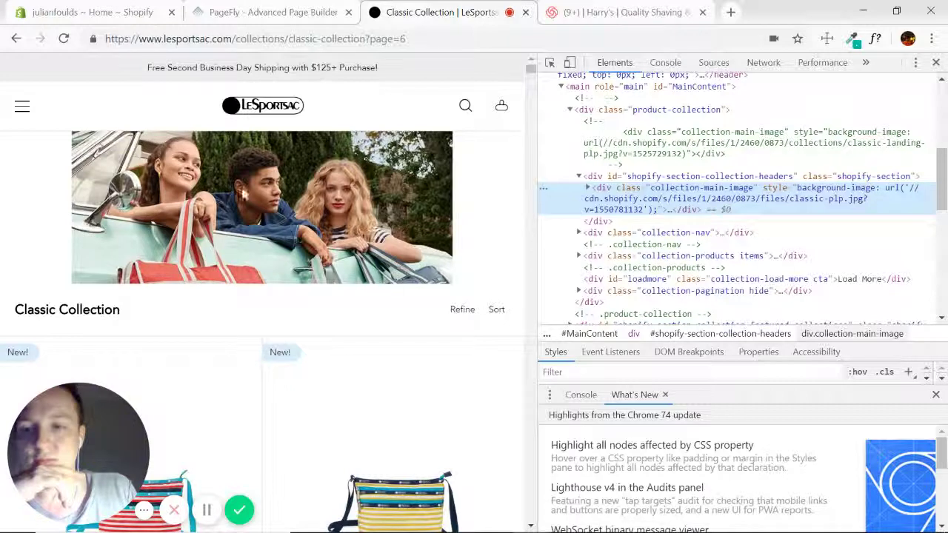
pyautogui.click(549, 62)
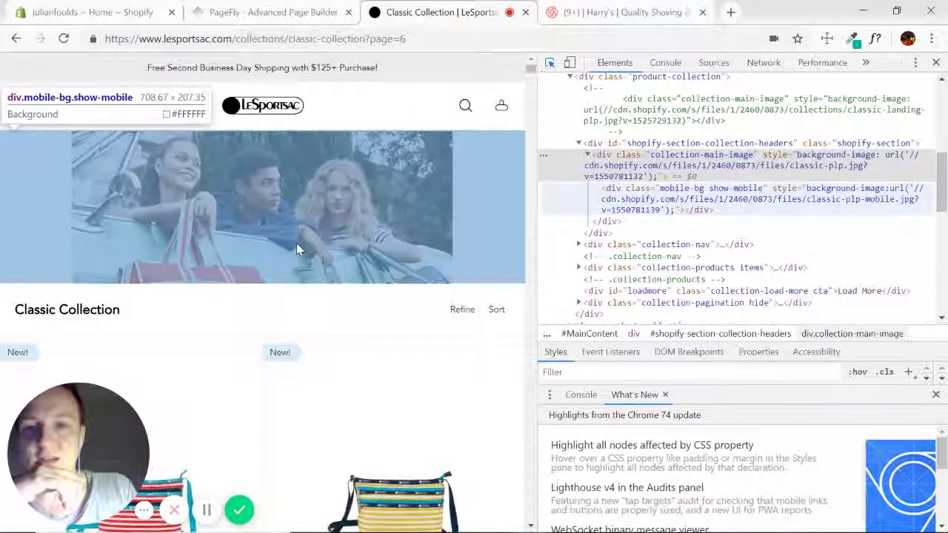
pyautogui.click(191, 198)
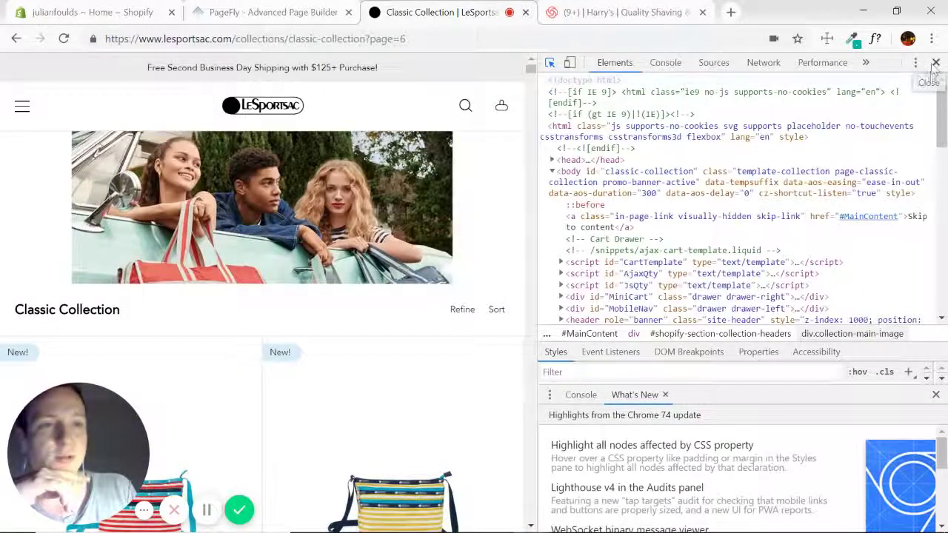
pyautogui.click(937, 62)
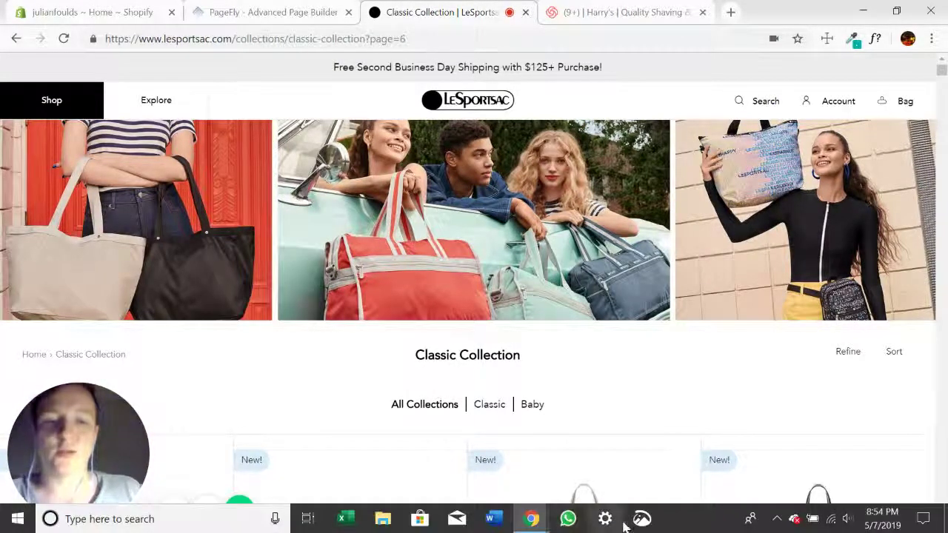
# Capture a rectangular snip of the full-width three-photo banner with Snip & Sketch
pyautogui.click(642, 519)
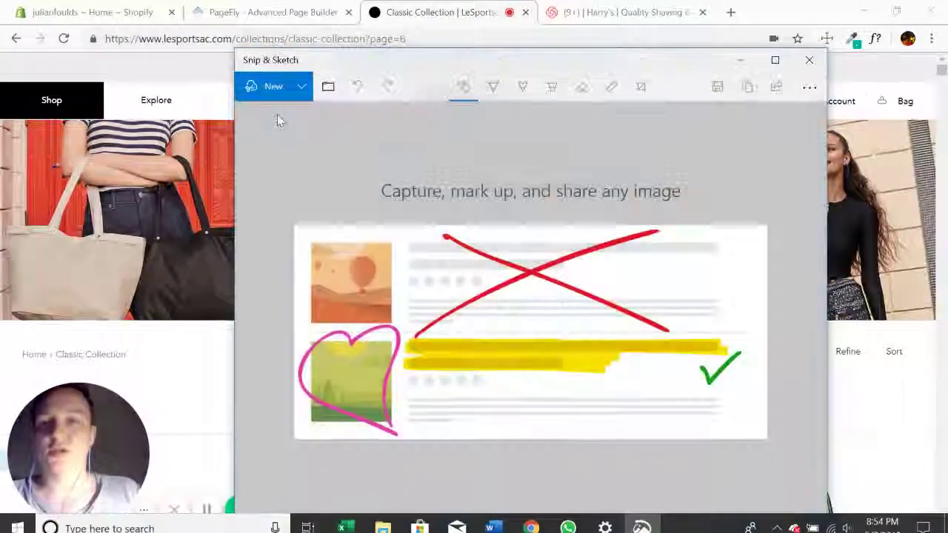
pyautogui.click(269, 85)
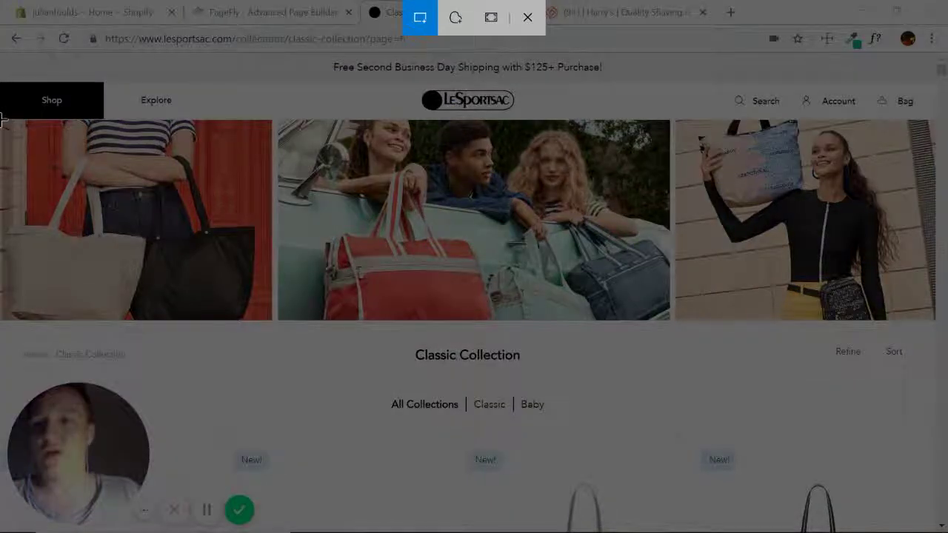
pyautogui.moveTo(2, 118); pyautogui.dragTo(935, 320)
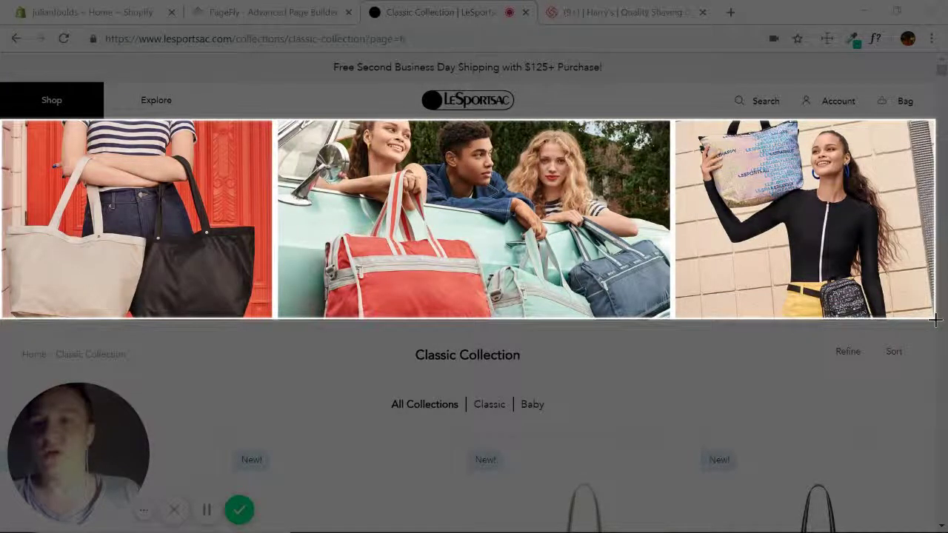
pyautogui.moveTo(935, 319); pyautogui.dragTo(936, 324)
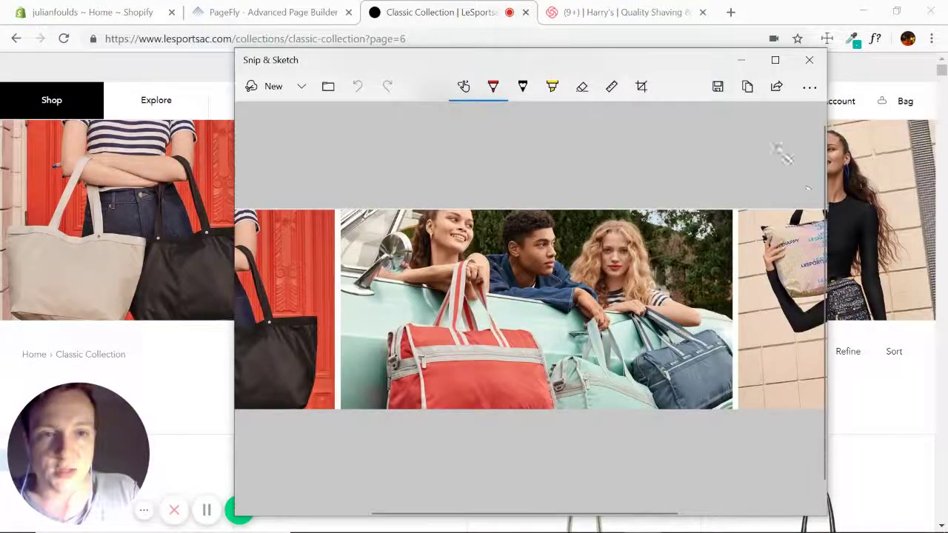
pyautogui.click(715, 88)
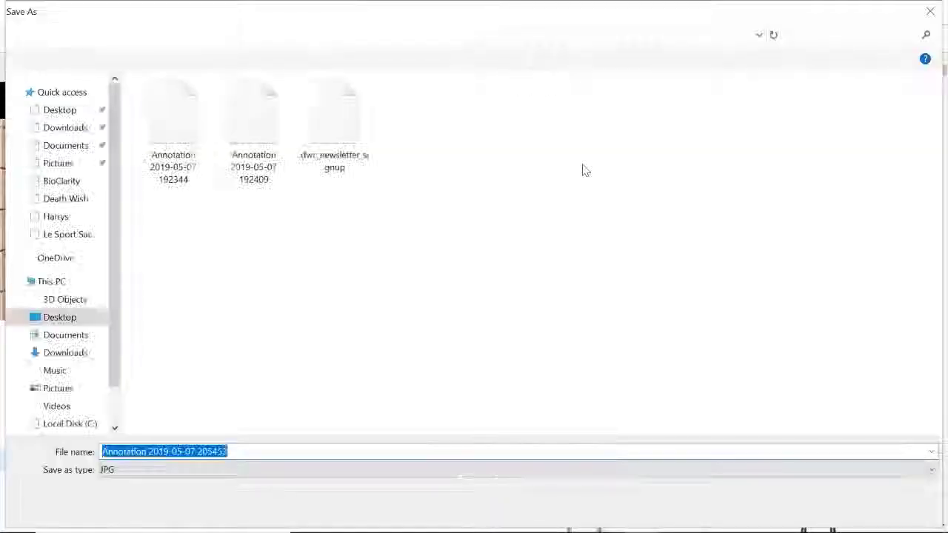
pyautogui.click(65, 236)
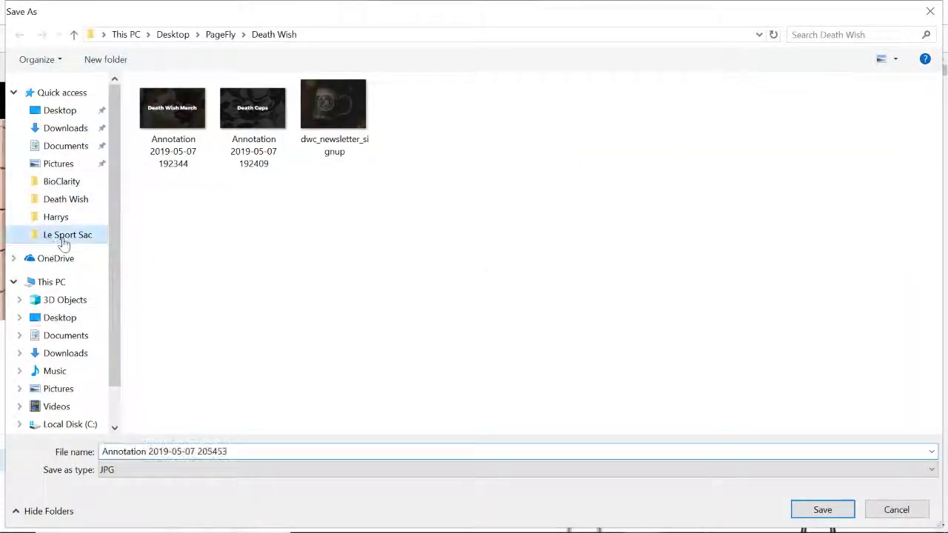
pyautogui.click(828, 510)
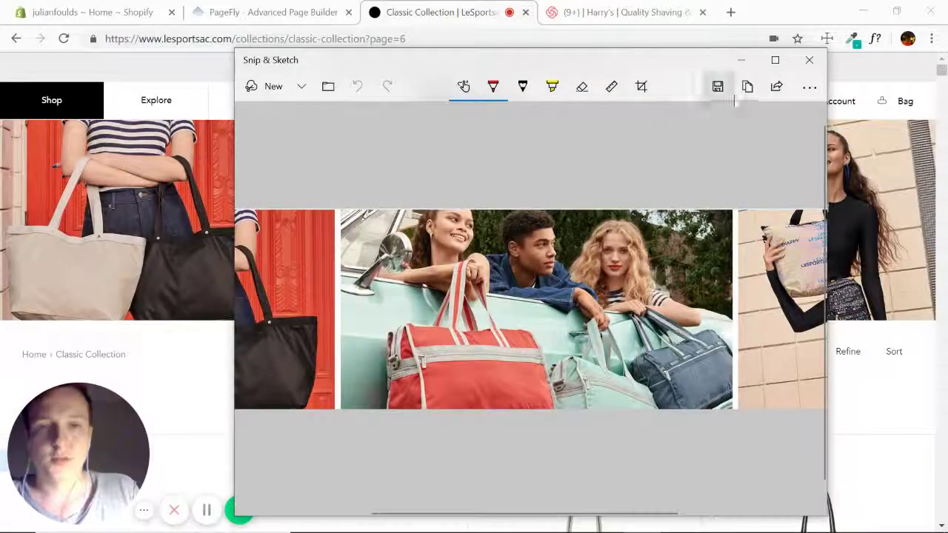
pyautogui.click(807, 60)
pyautogui.click(280, 13)
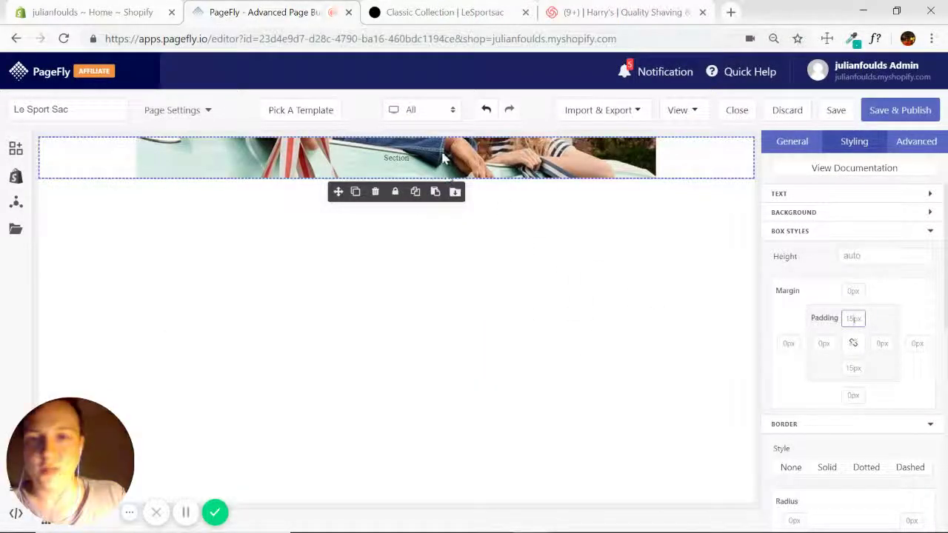
pyautogui.click(467, 16)
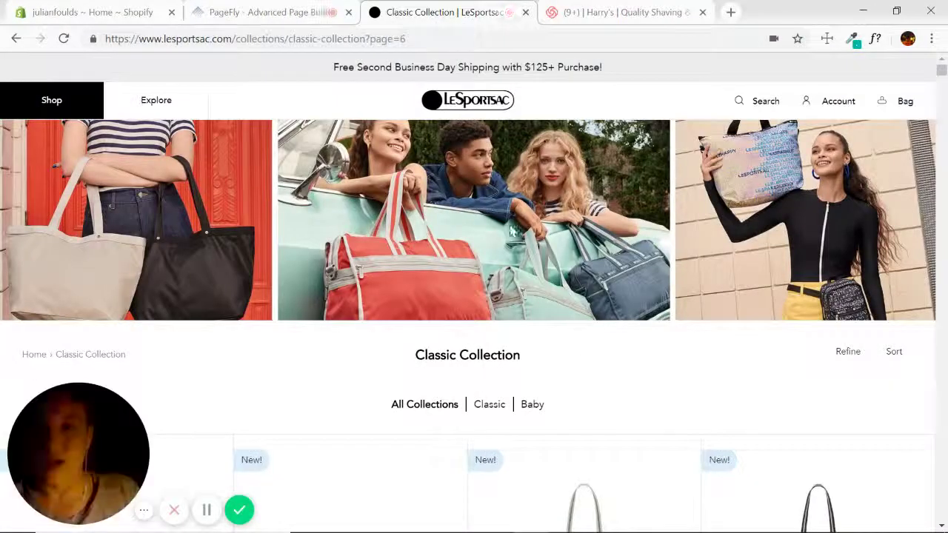
pyautogui.click(300, 15)
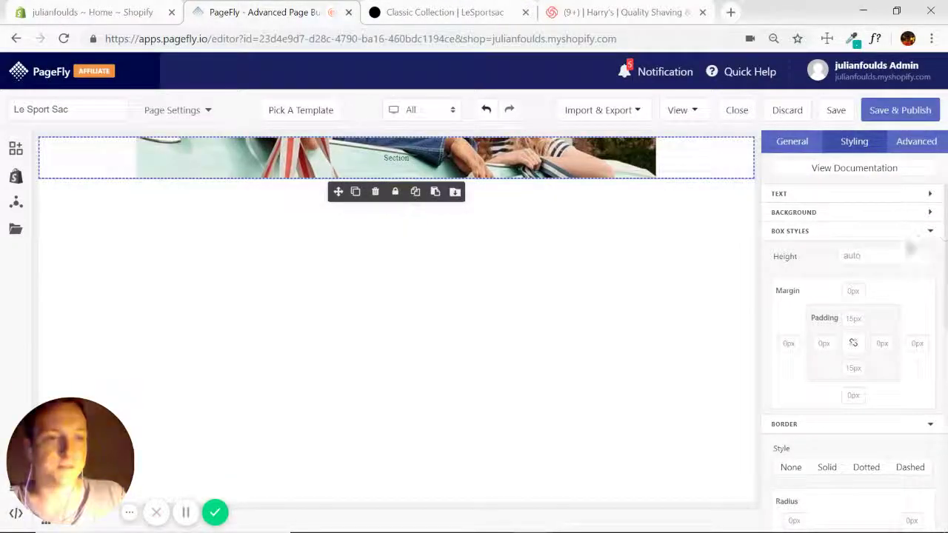
pyautogui.click(931, 212)
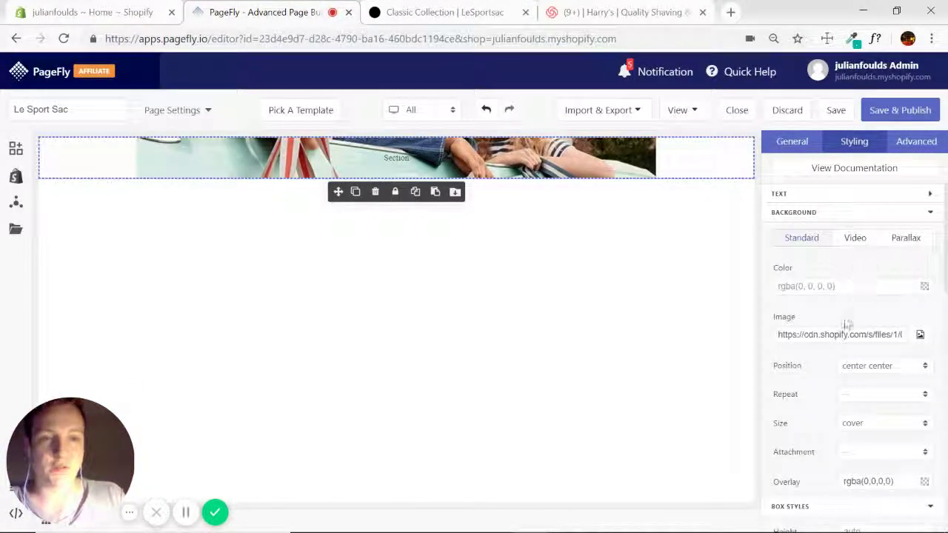
pyautogui.click(920, 336)
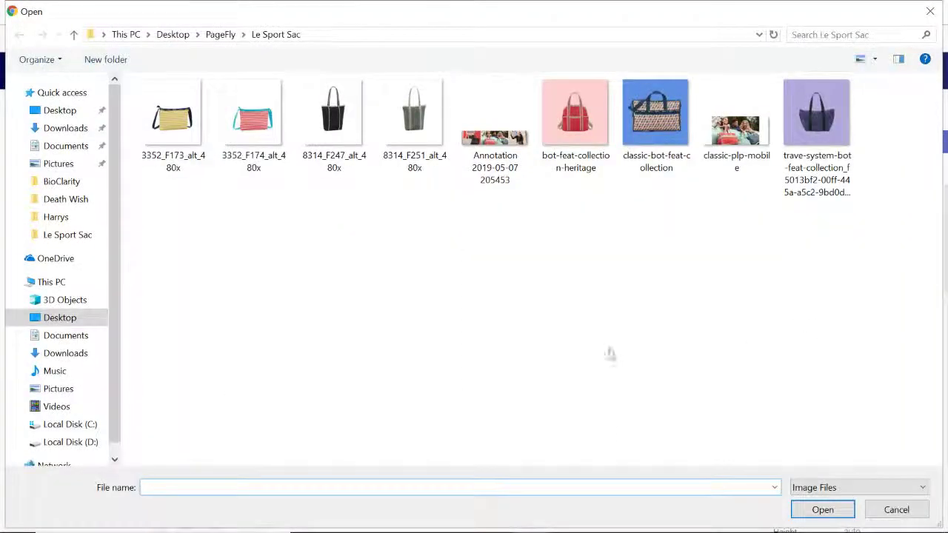
pyautogui.doubleClick(500, 137)
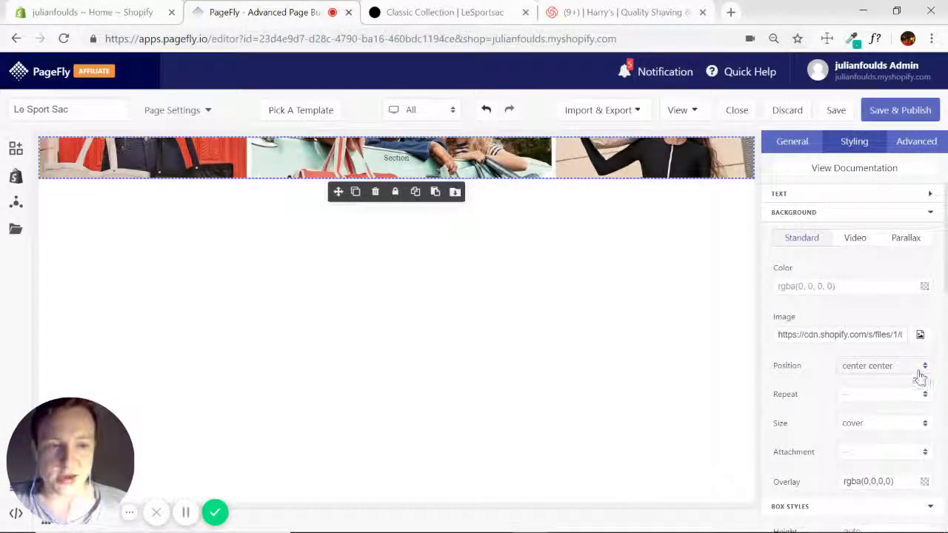
# Compare the section with the LeSportsac banner's height and set its top padding to 20%
pyautogui.click(930, 214)
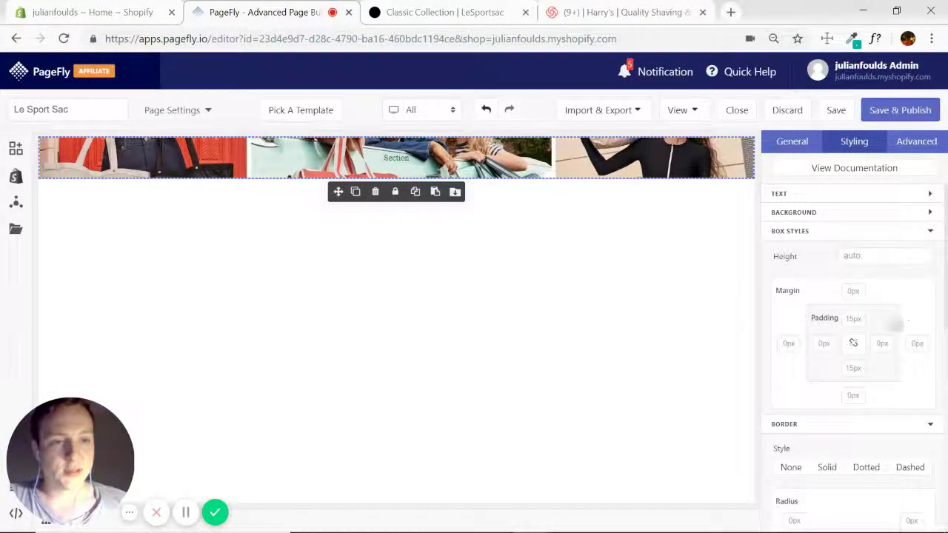
pyautogui.click(854, 319)
pyautogui.write('100')
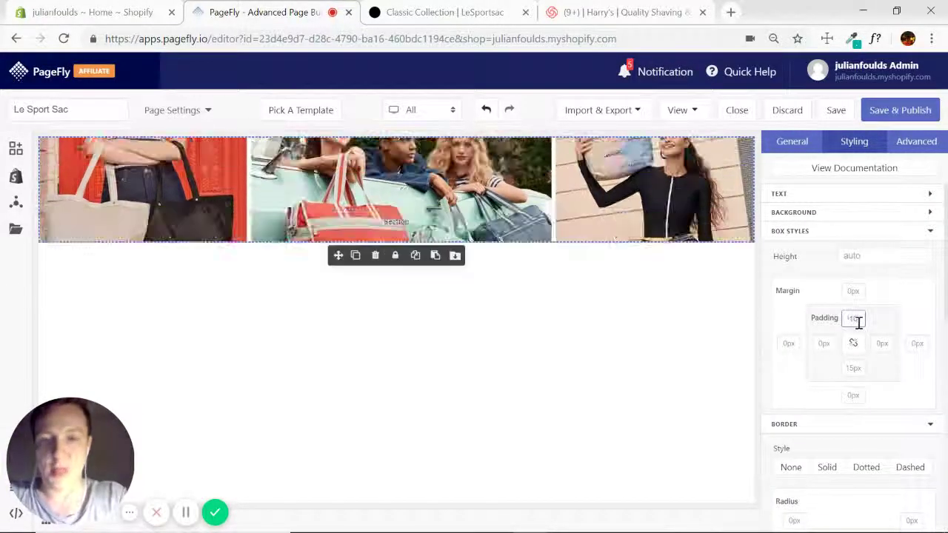
pyautogui.click(444, 12)
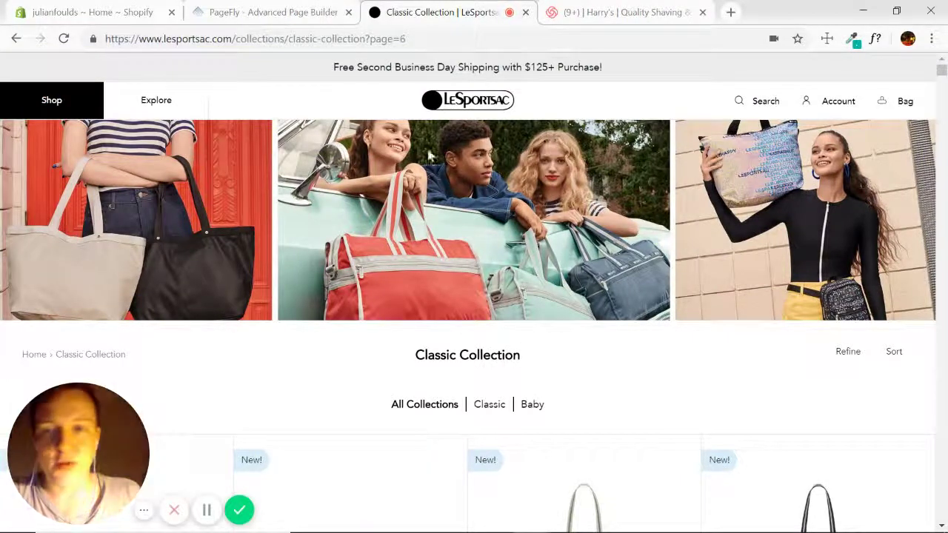
pyautogui.click(281, 12)
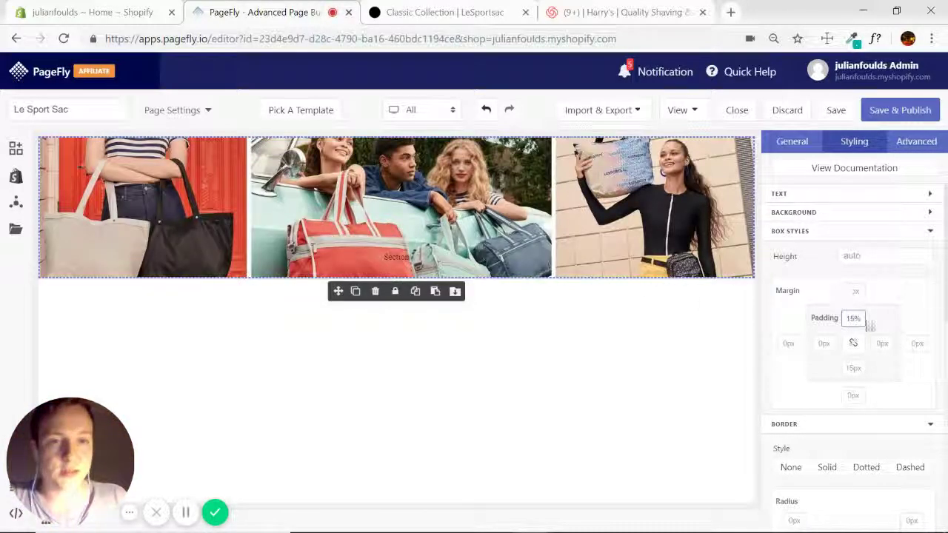
pyautogui.write('20')
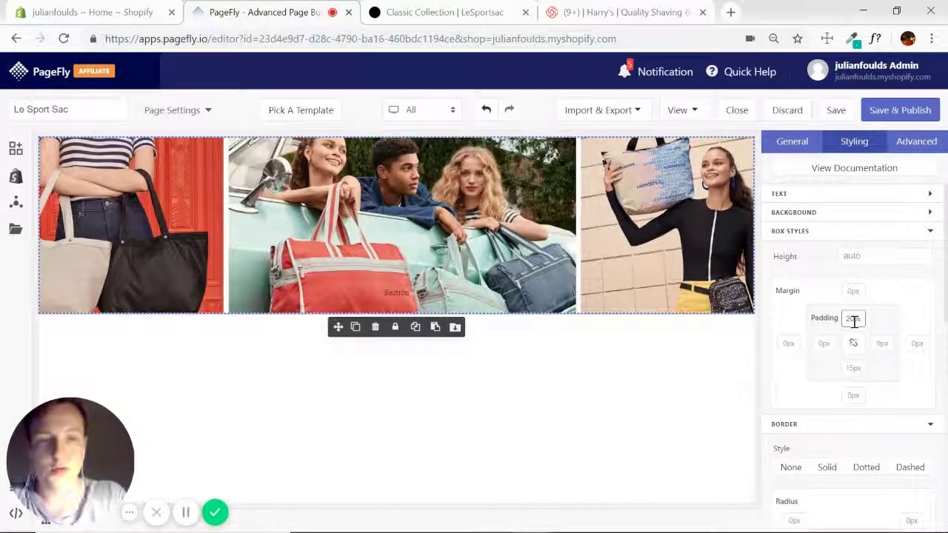
# Try a bottom padding of 20% on the banner section, and clear the value again
pyautogui.click(853, 367)
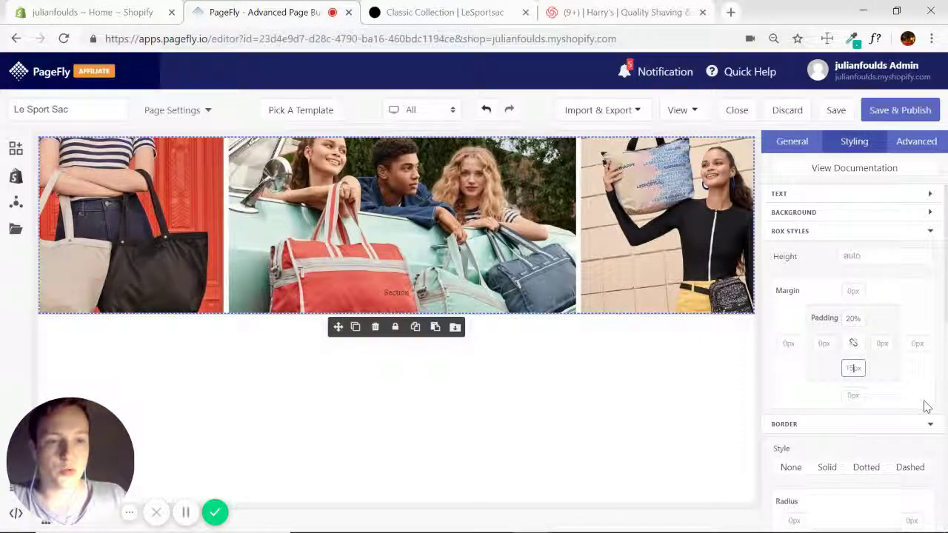
pyautogui.write('2')
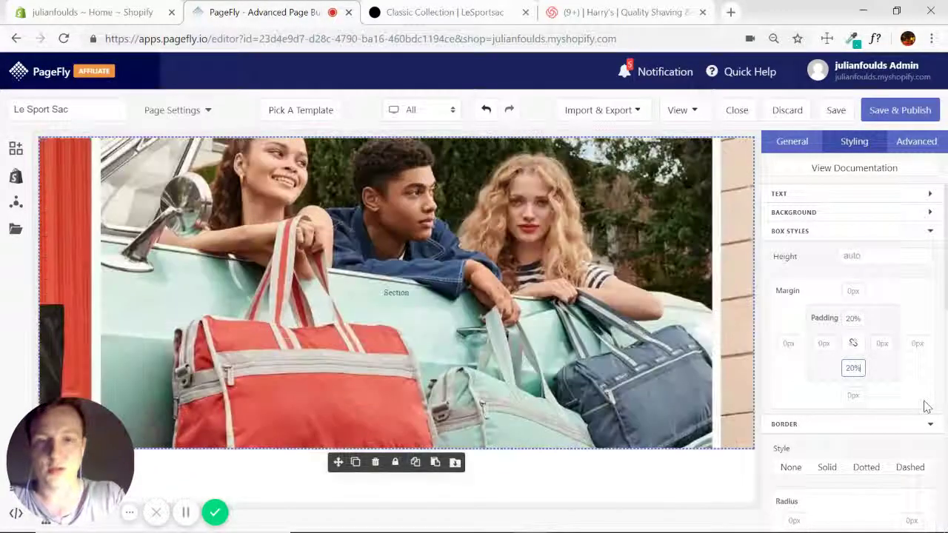
pyautogui.press('BackSpace')
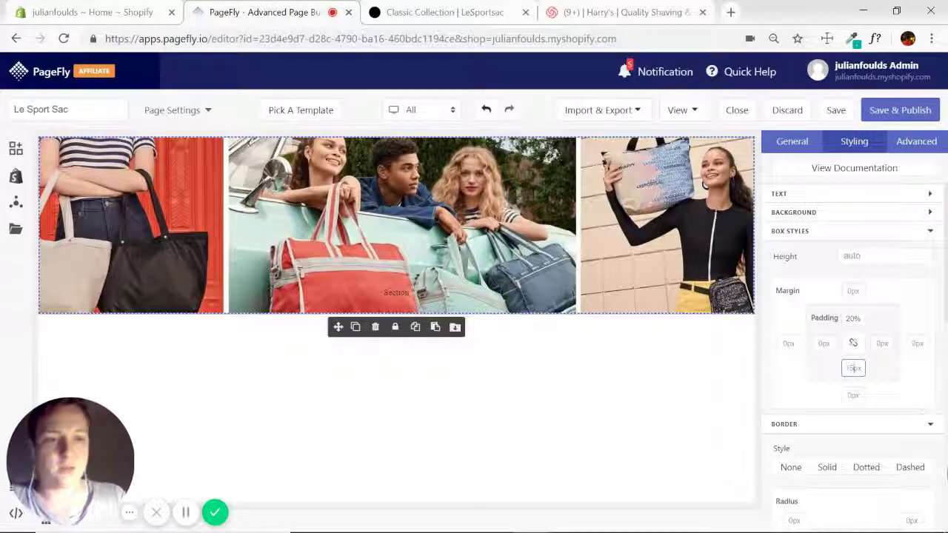
# Set both the top and bottom padding of the banner section to 10%
pyautogui.press('BackSpace')
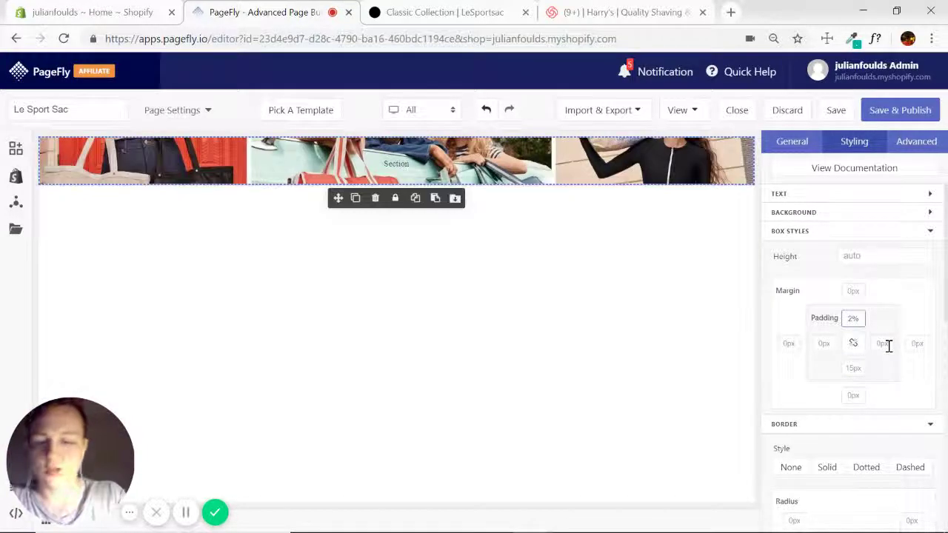
pyautogui.write('1')
pyautogui.write('10%')
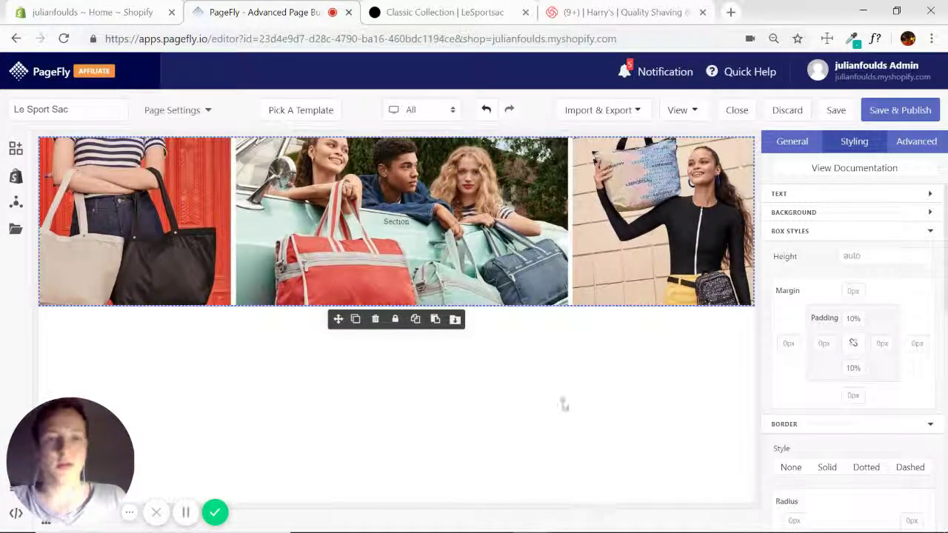
# Add a full section directly below the banner and place a plain heading element inside it
pyautogui.click(16, 148)
pyautogui.moveTo(256, 188); pyautogui.dragTo(530, 308)
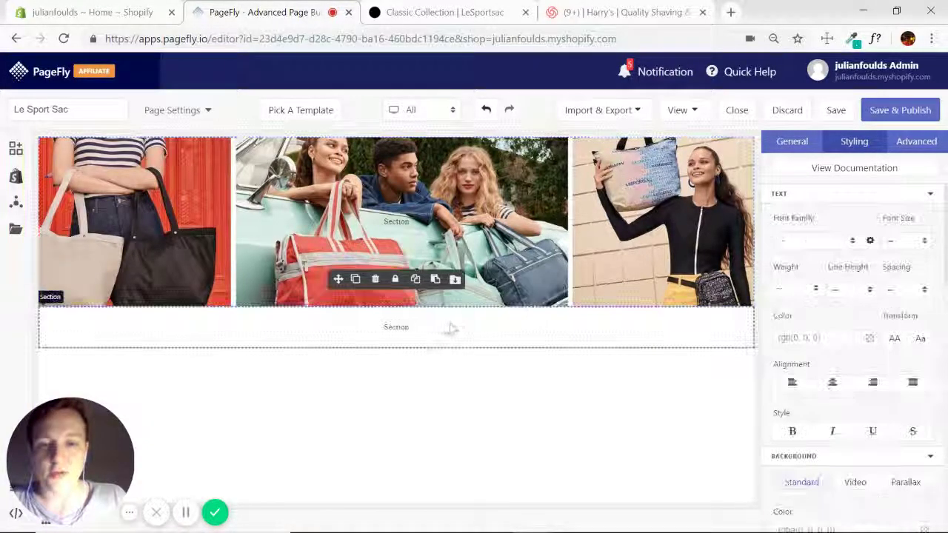
pyautogui.click(444, 12)
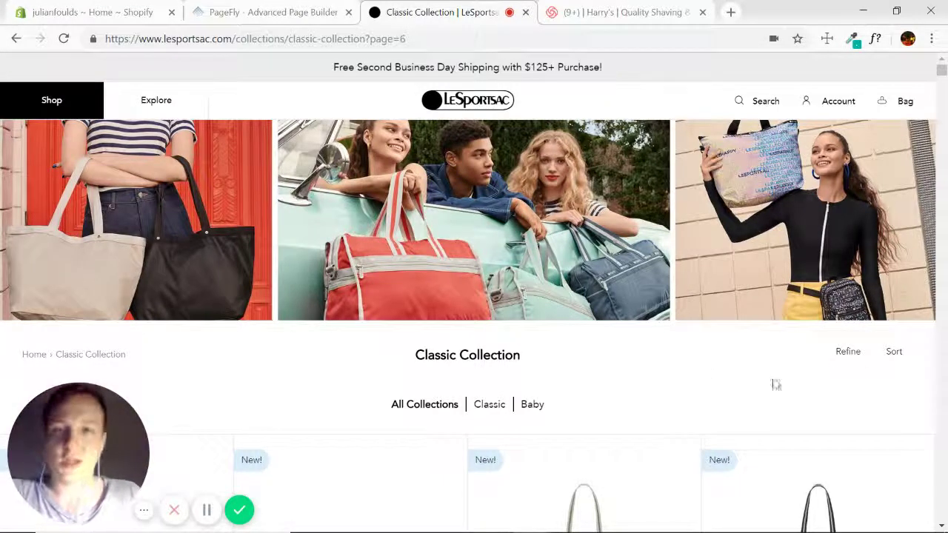
pyautogui.click(256, 12)
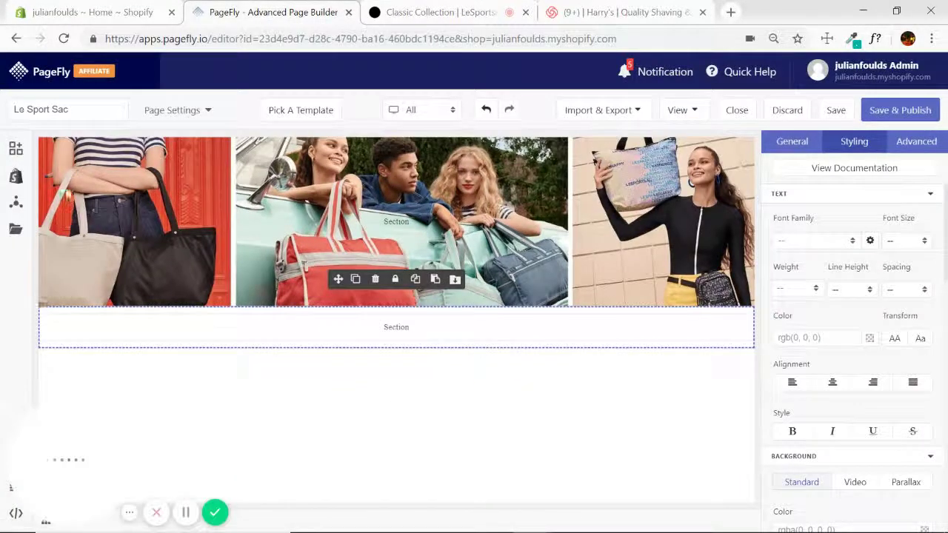
pyautogui.click(15, 148)
pyautogui.moveTo(159, 230)
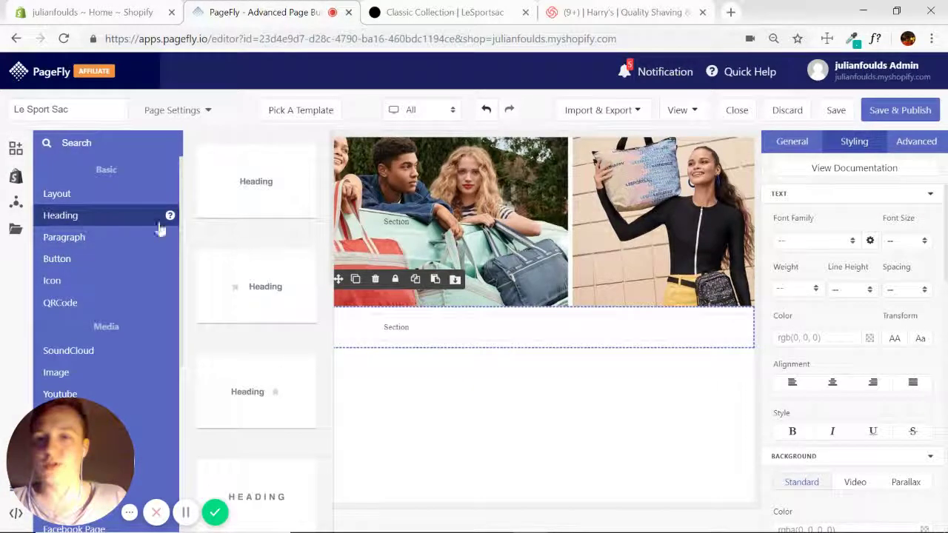
pyautogui.moveTo(254, 191); pyautogui.dragTo(405, 330)
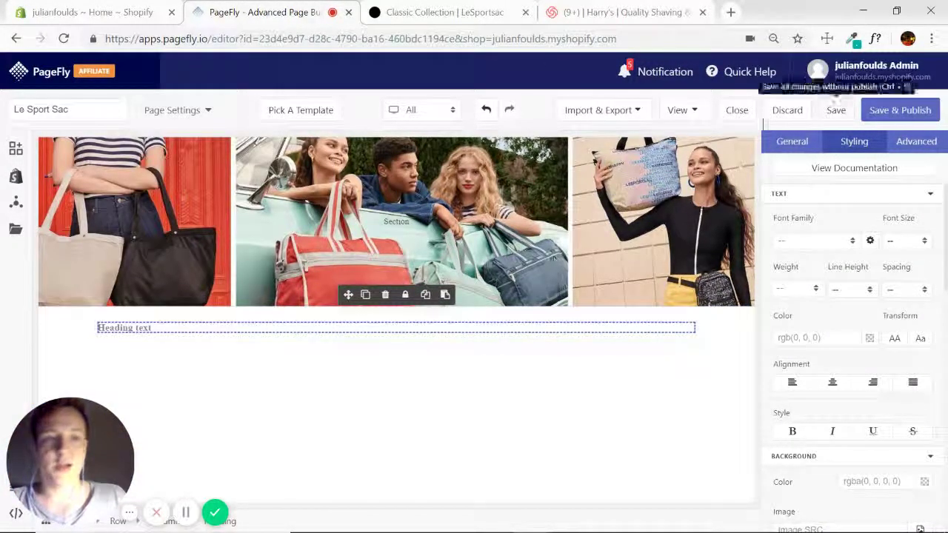
# Check the title on the LeSportsac page, and set the new heading's text to Classic Collection with the Heading 1 tag
pyautogui.click(451, 12)
pyautogui.tripleClick(472, 348)
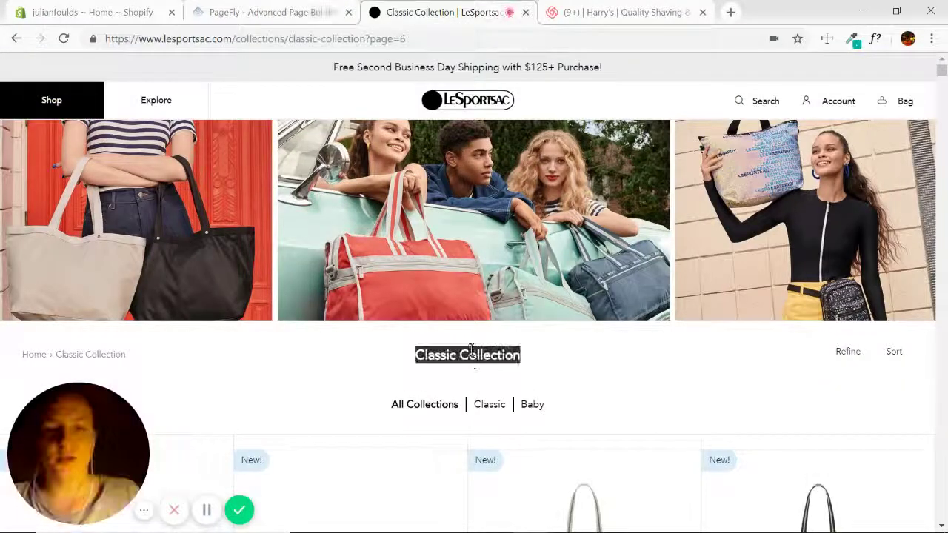
pyautogui.click(538, 372)
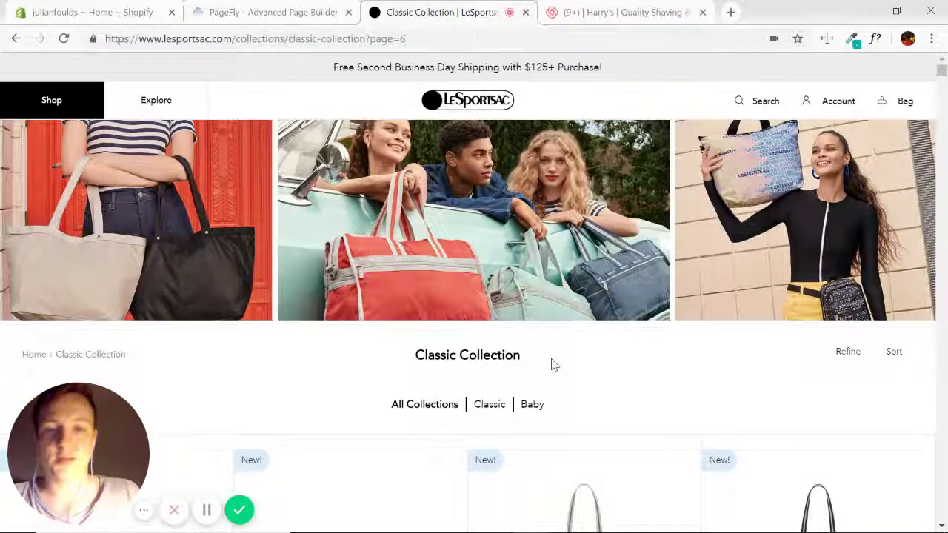
pyautogui.click(261, 13)
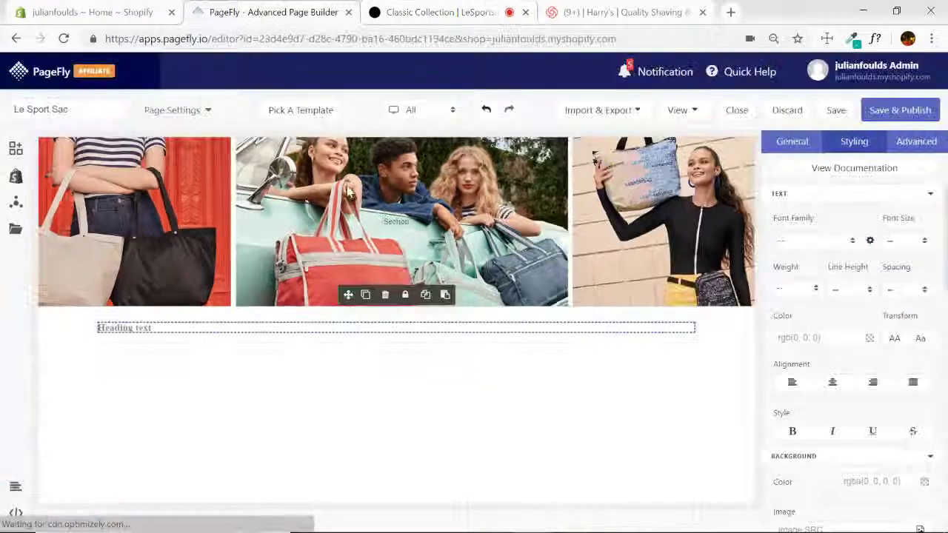
pyautogui.click(806, 144)
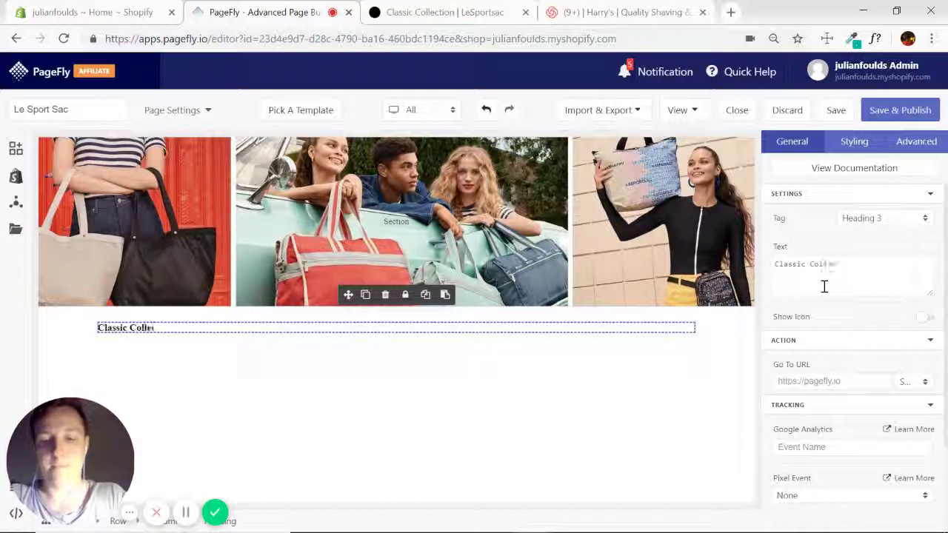
pyautogui.click(927, 219)
pyautogui.click(867, 243)
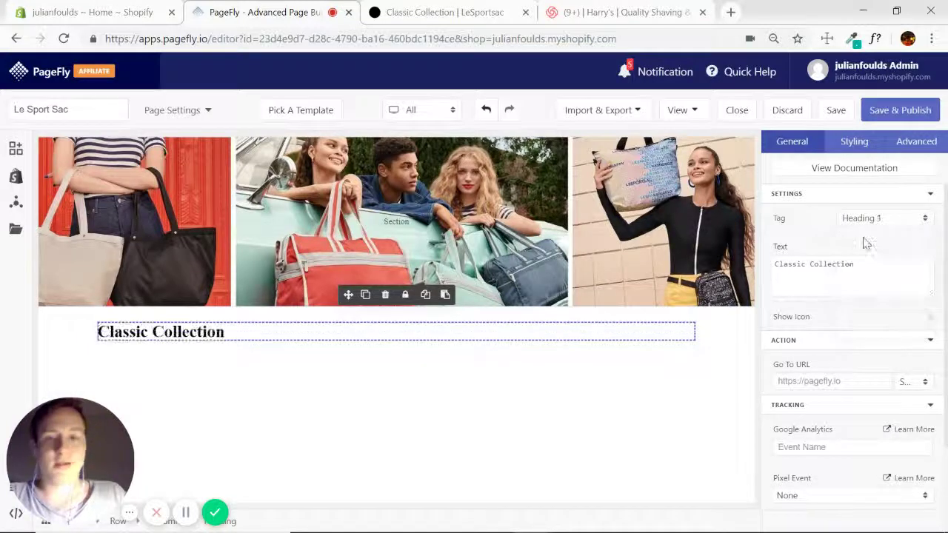
# Center the Classic Collection heading and set its font family to Montserrat
pyautogui.click(853, 140)
pyautogui.click(833, 382)
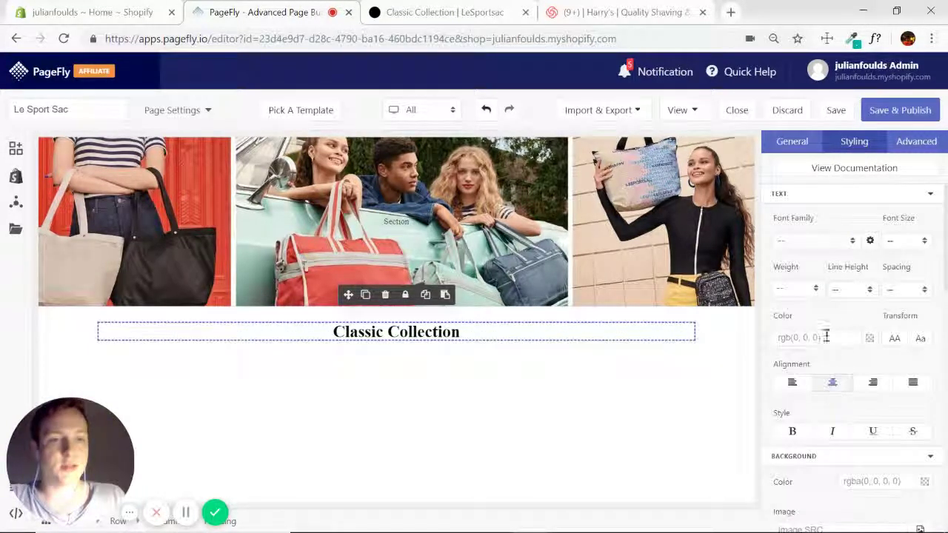
pyautogui.click(858, 239)
pyautogui.click(798, 333)
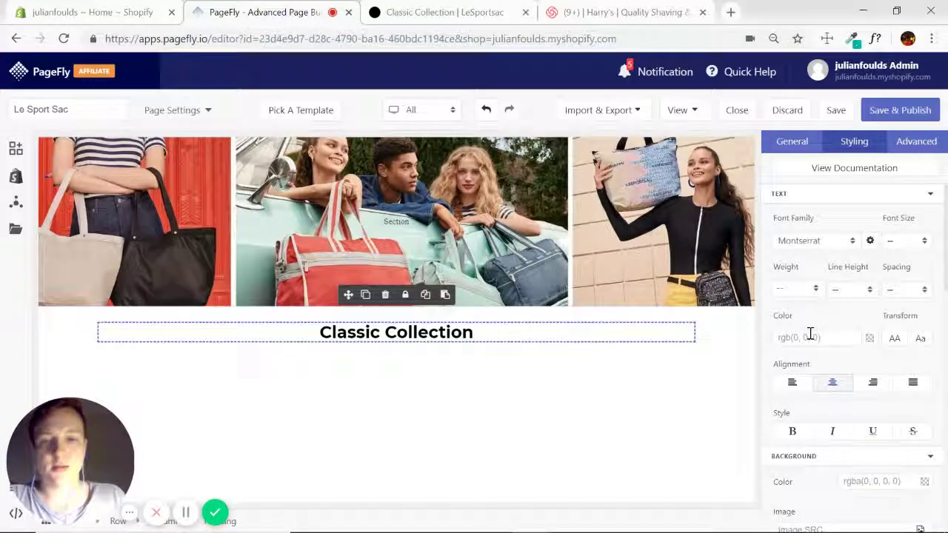
# Check the layout below the title on the LeSportsac page, and add another full section beneath the Classic Collection heading
pyautogui.click(488, 13)
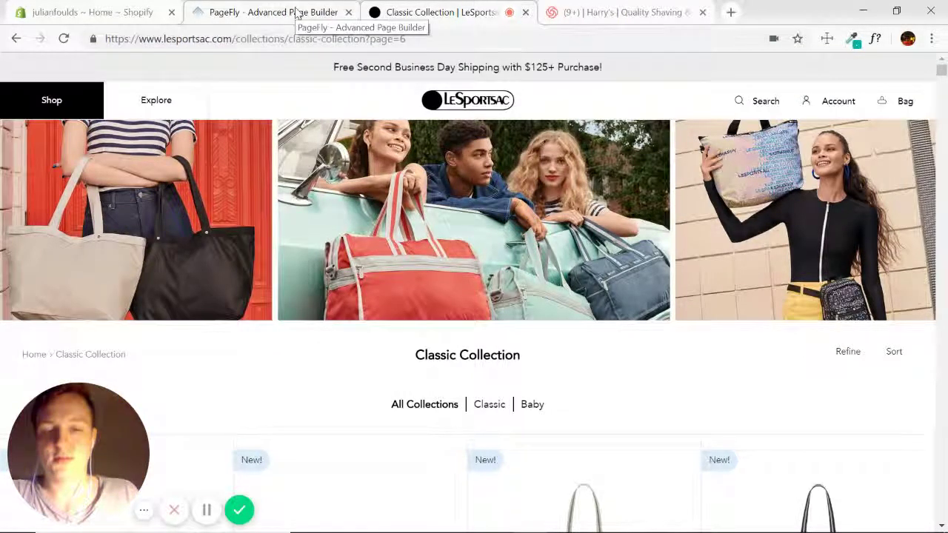
pyautogui.click(296, 13)
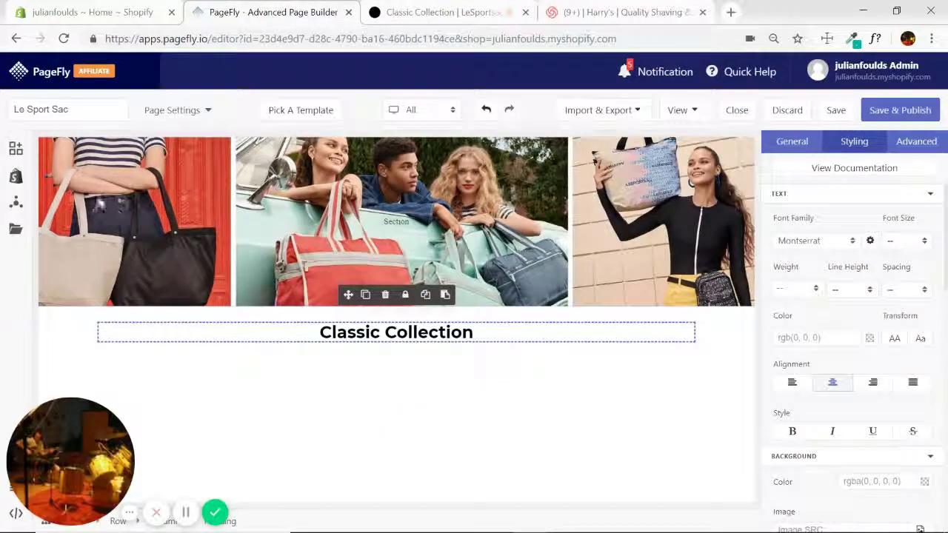
pyautogui.click(16, 149)
pyautogui.moveTo(74, 193)
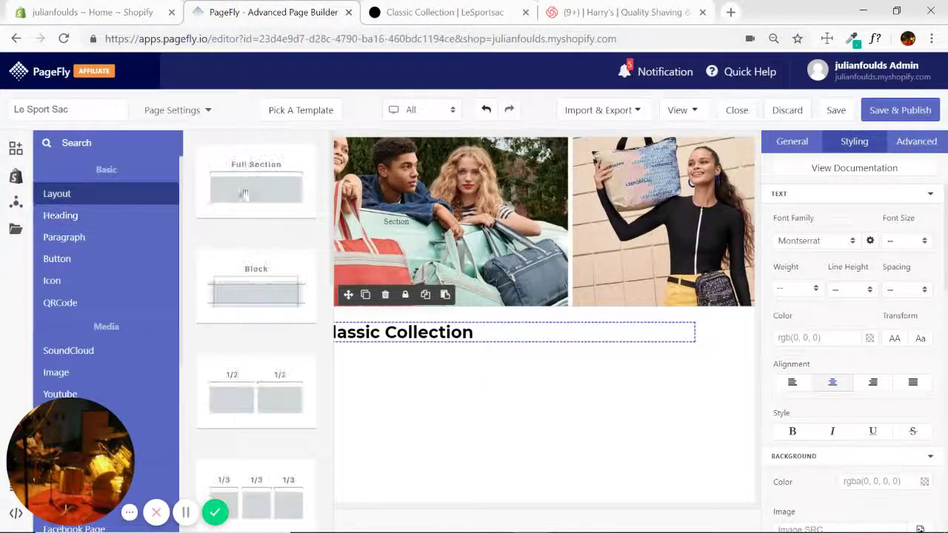
pyautogui.moveTo(256, 189); pyautogui.dragTo(391, 365)
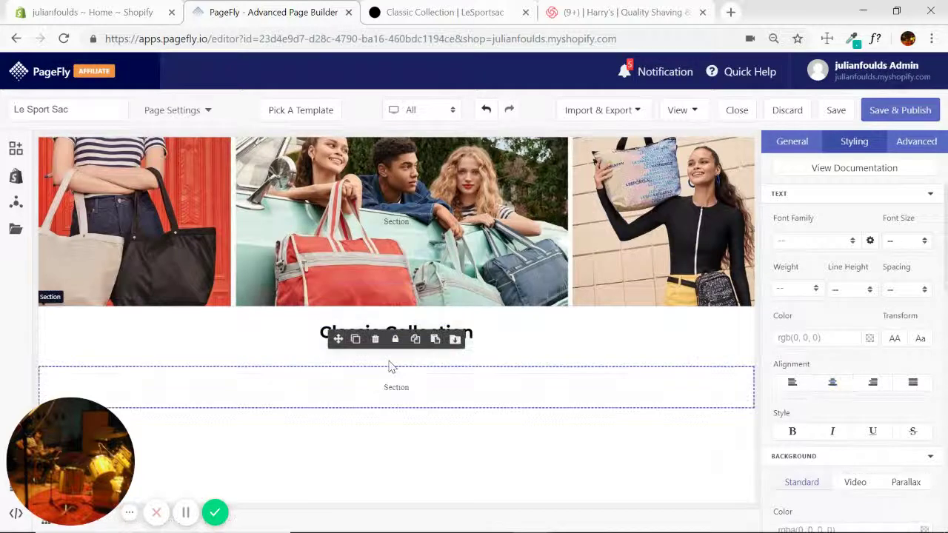
# Find the Tabs element and place its first layout, with centered tabs above the content, in the new empty section
pyautogui.click(15, 149)
pyautogui.write('tab')
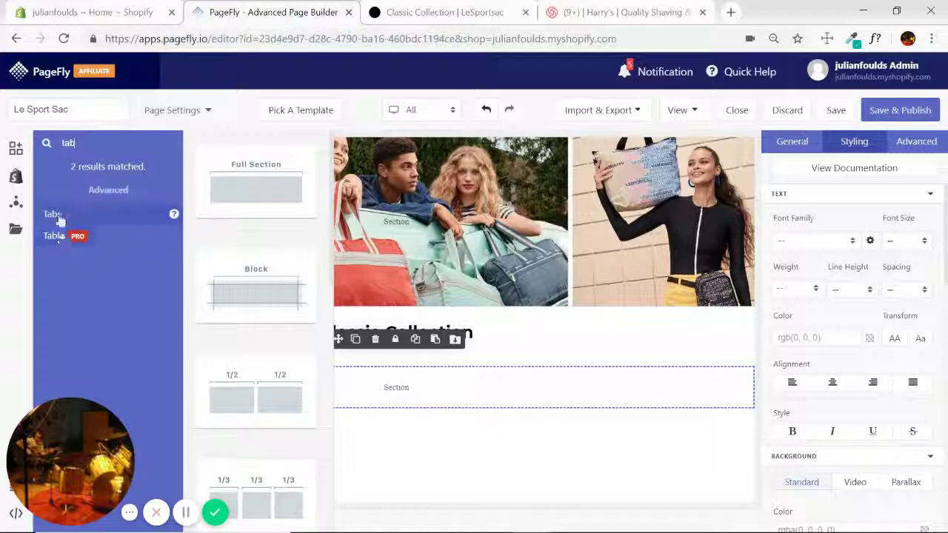
pyautogui.click(57, 215)
pyautogui.scroll(-1, 298, 385)
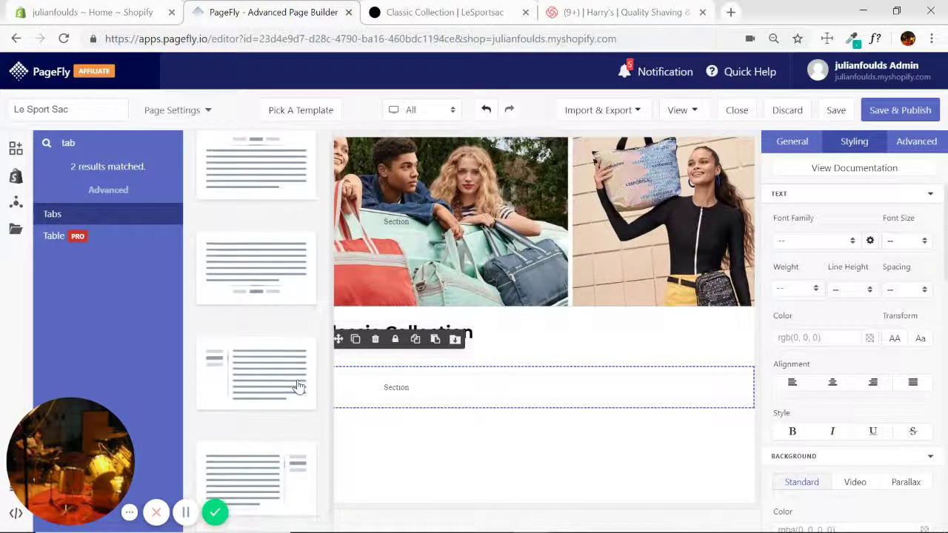
pyautogui.scroll(1, 294, 386)
pyautogui.moveTo(247, 184); pyautogui.dragTo(397, 393)
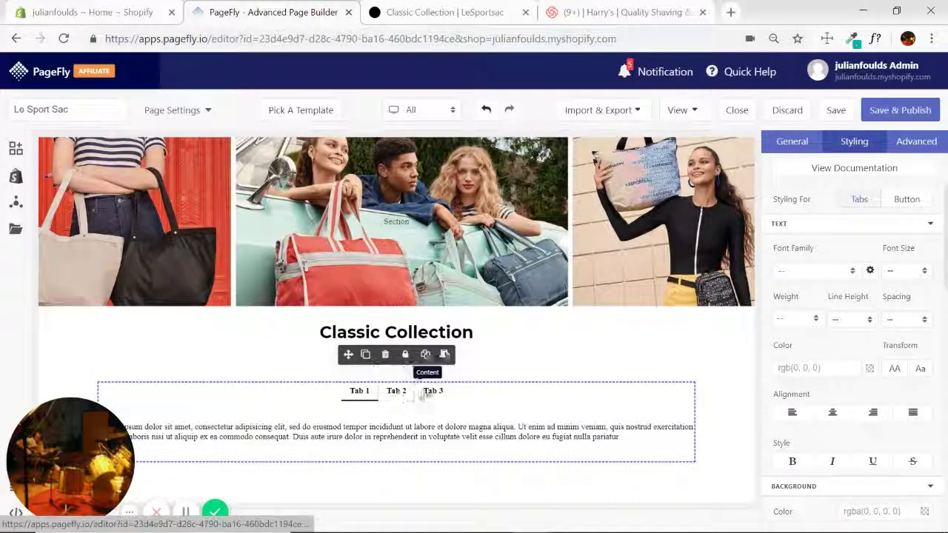
# Check the collection tab names on the LeSportsac page, and rename the first tab as All Collections
pyautogui.click(443, 13)
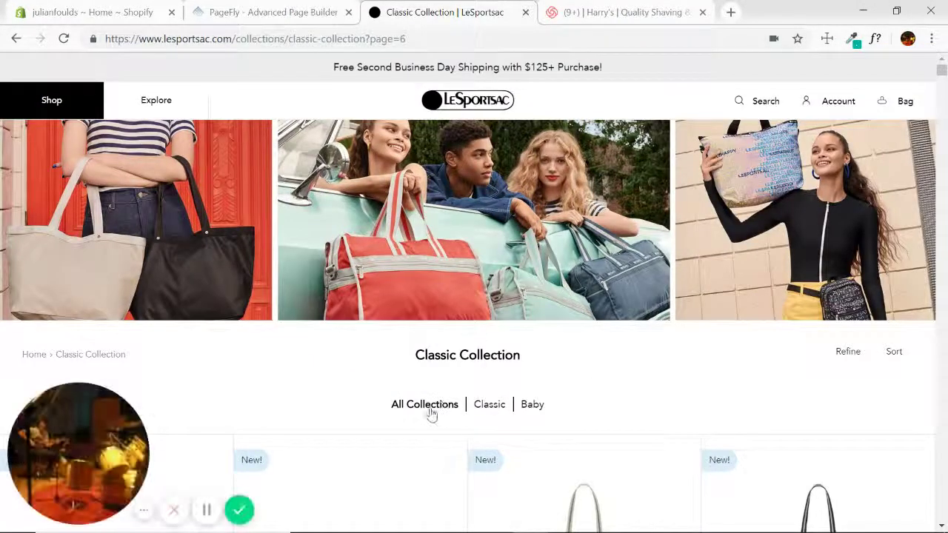
pyautogui.click(265, 13)
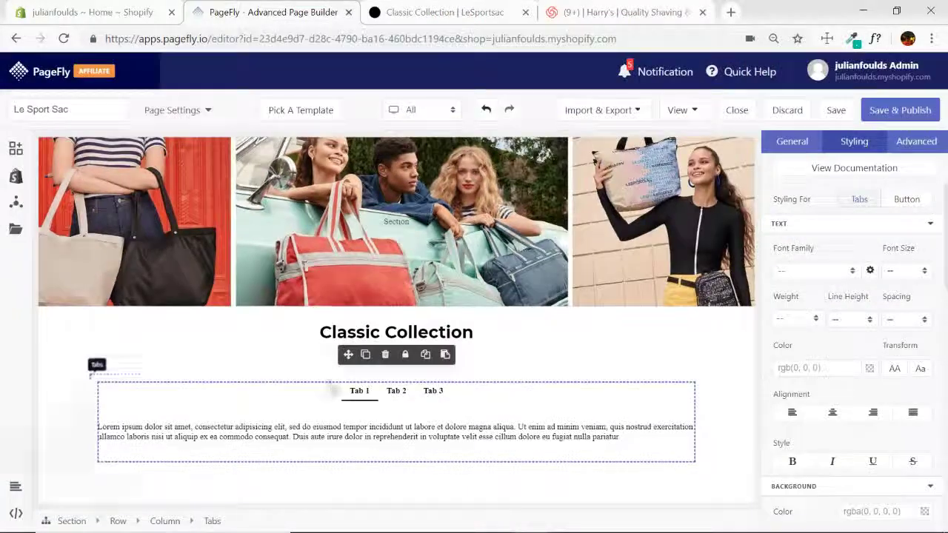
pyautogui.scroll(-5, 828, 337)
pyautogui.scroll(-5, 837, 337)
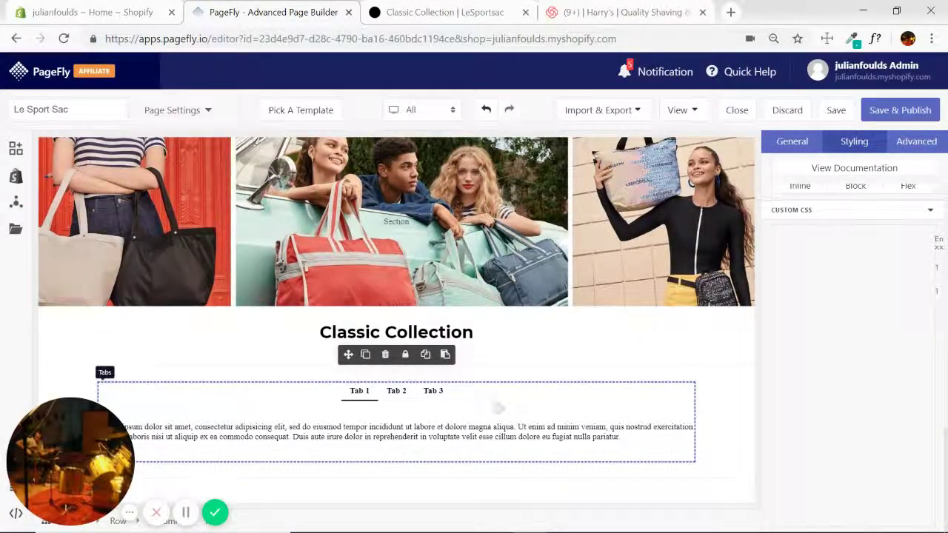
pyautogui.moveTo(75, 476); pyautogui.dragTo(71, 419)
pyautogui.click(806, 142)
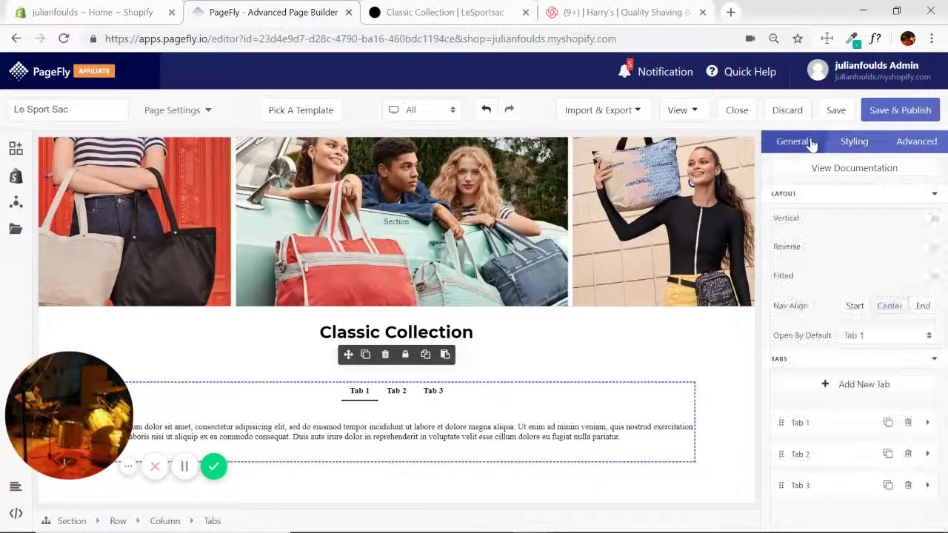
pyautogui.click(827, 428)
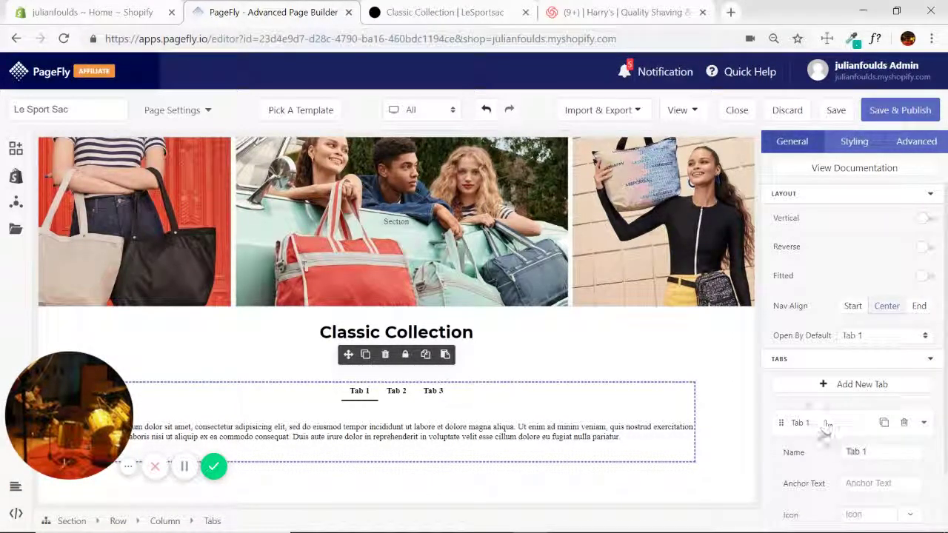
pyautogui.tripleClick(876, 453)
pyautogui.write('All Colle')
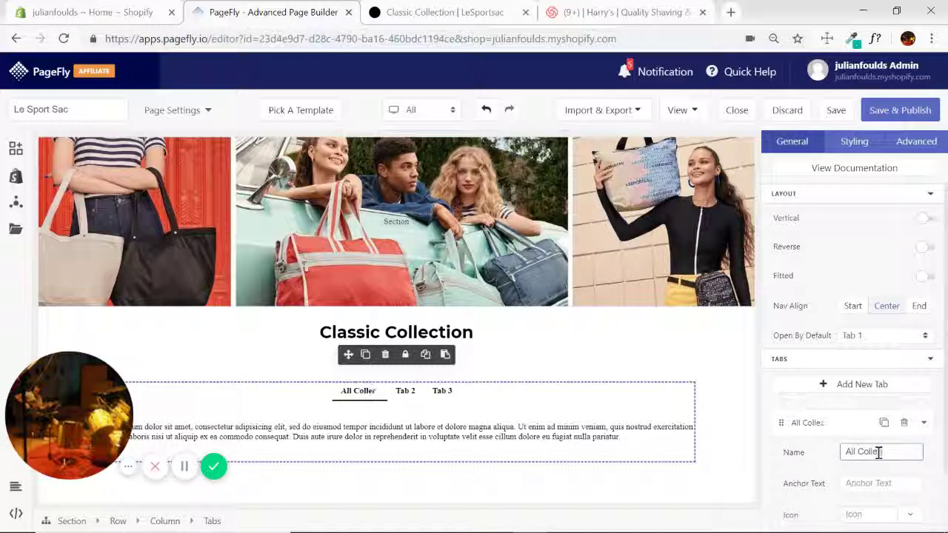
pyautogui.write('ctions')
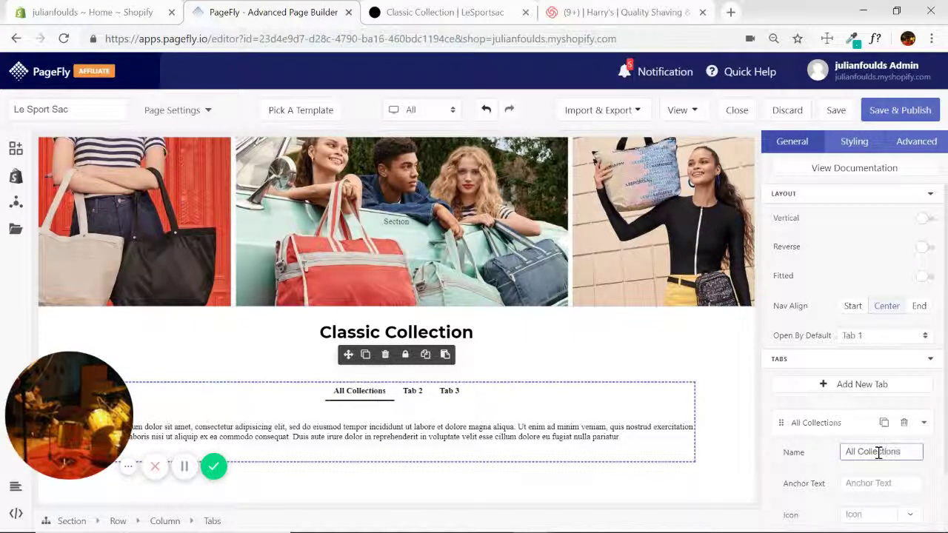
pyautogui.click(844, 422)
# Rename the second tab of the Tabs element as Classic
pyautogui.click(824, 456)
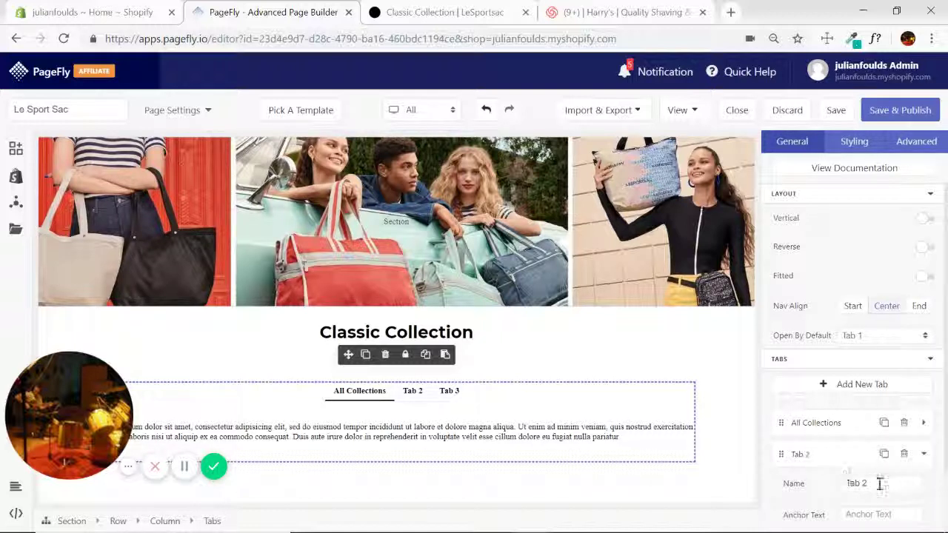
pyautogui.write('Classic')
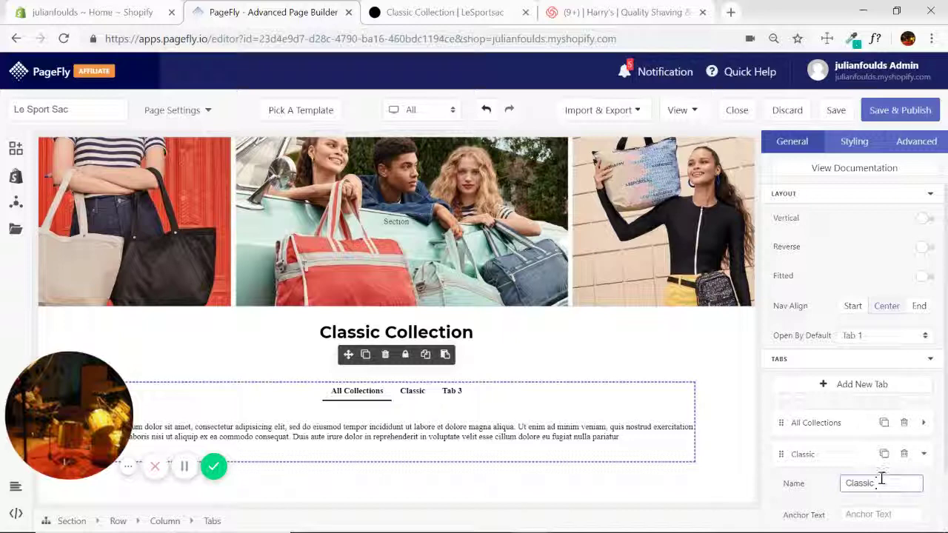
pyautogui.scroll(-2, 882, 479)
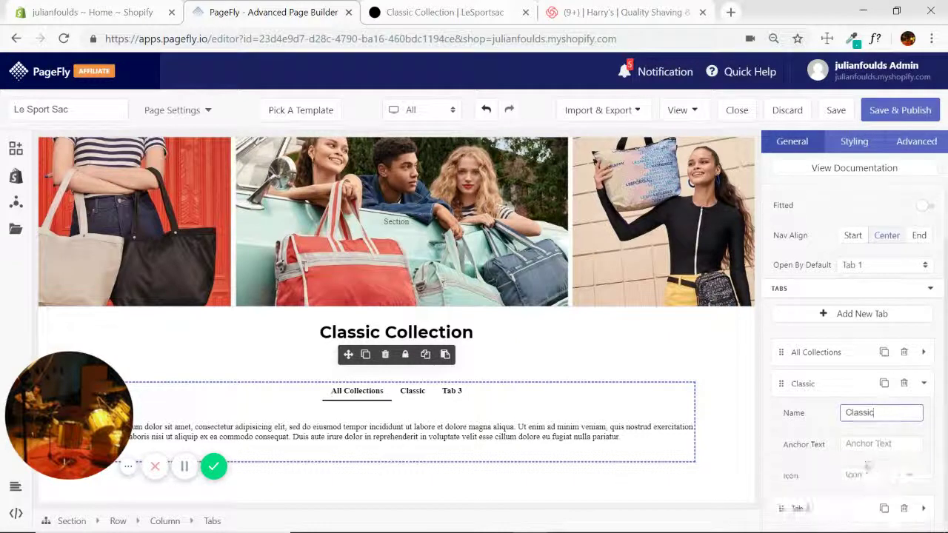
pyautogui.click(835, 385)
# Rename the third tab of the Tabs element as Baby
pyautogui.click(824, 490)
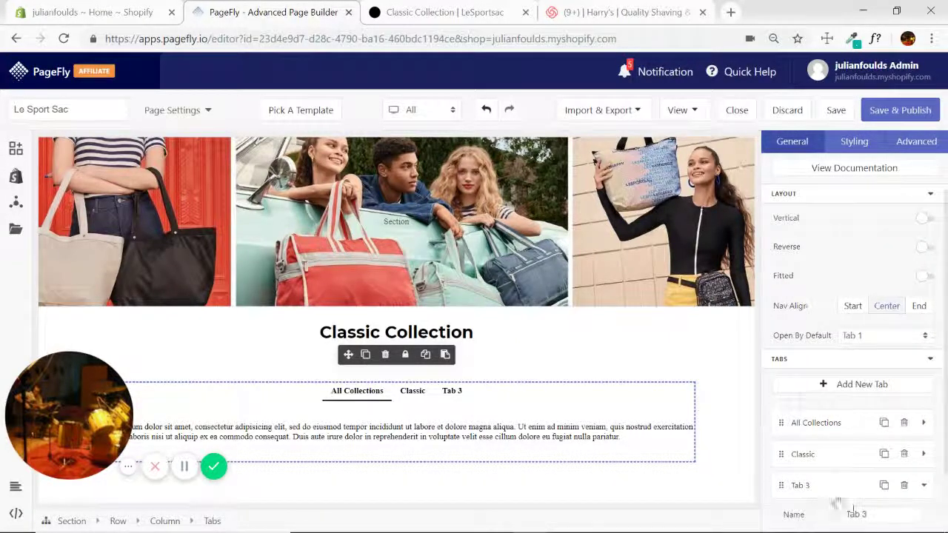
pyautogui.write('BAby')
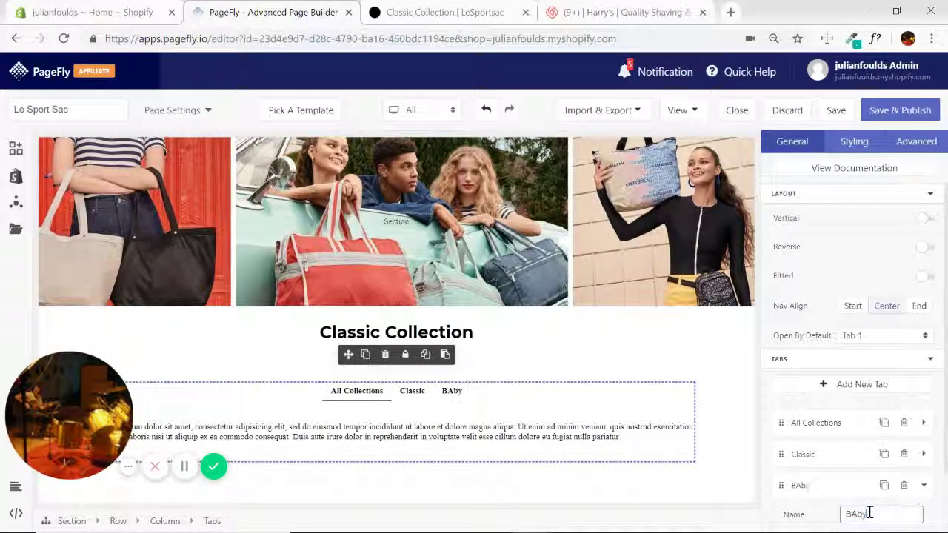
pyautogui.press('BackSpace')
pyautogui.press('BackSpace')
pyautogui.write('aby')
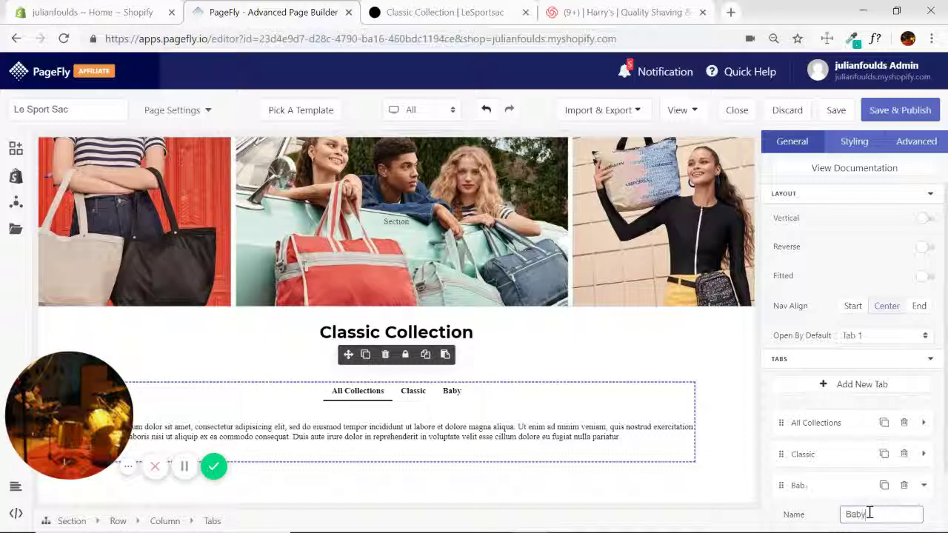
pyautogui.click(827, 491)
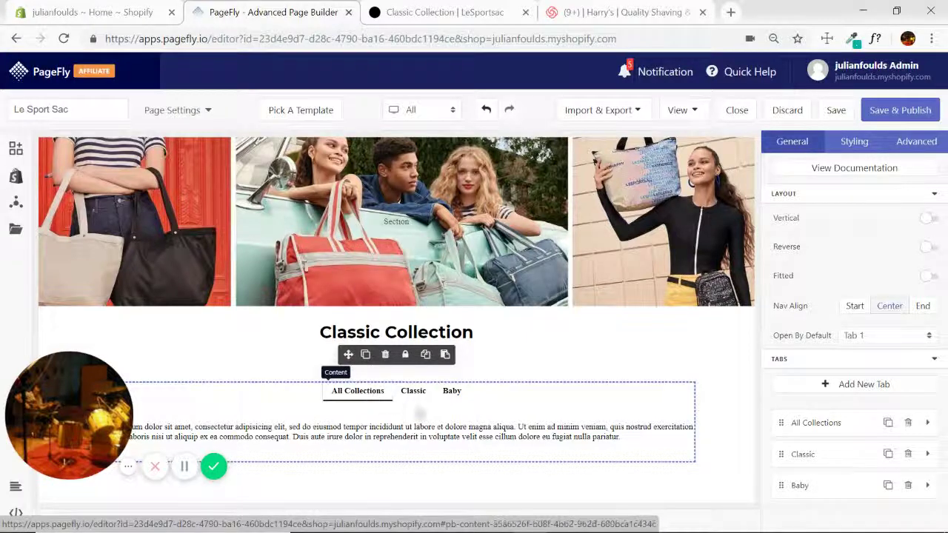
# Delete the placeholder paragraph from the content of the All Collections tab
pyautogui.click(431, 441)
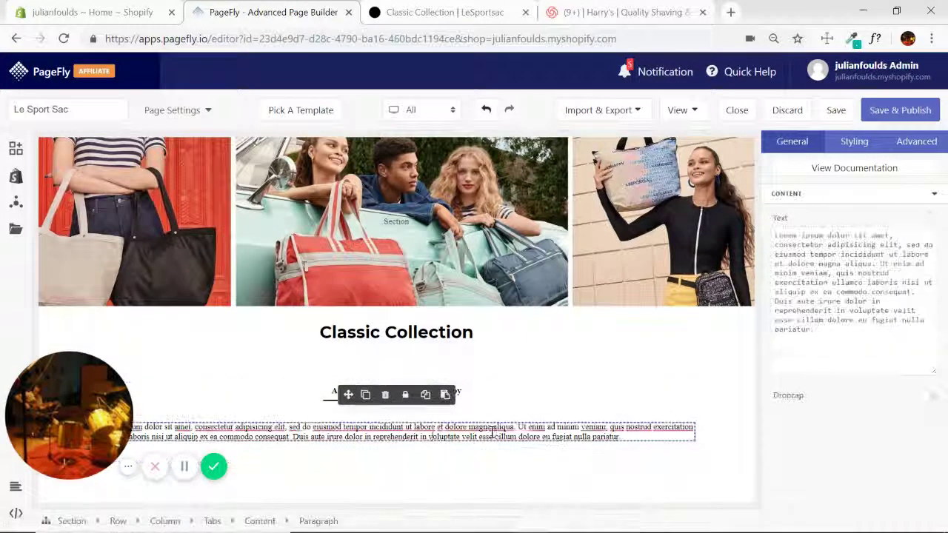
pyautogui.moveTo(65, 416); pyautogui.dragTo(65, 294)
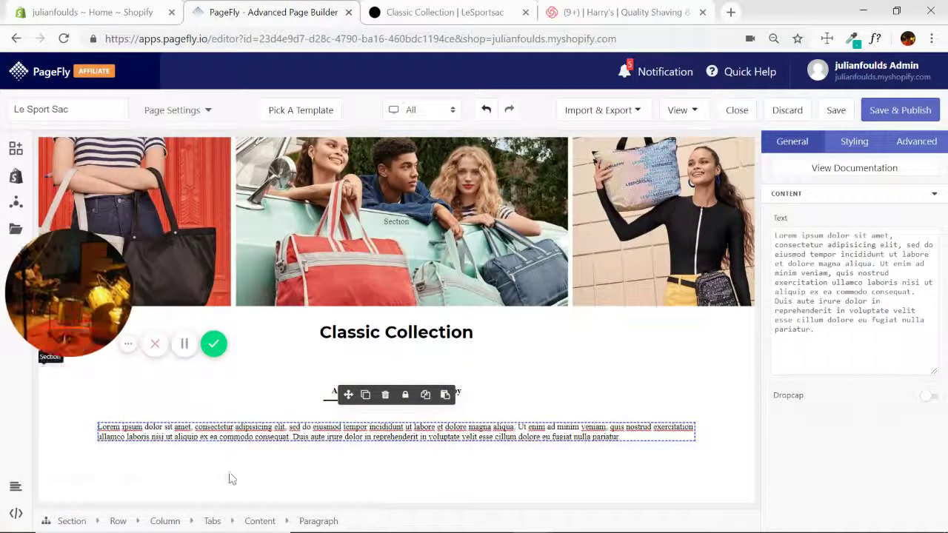
pyautogui.click(385, 396)
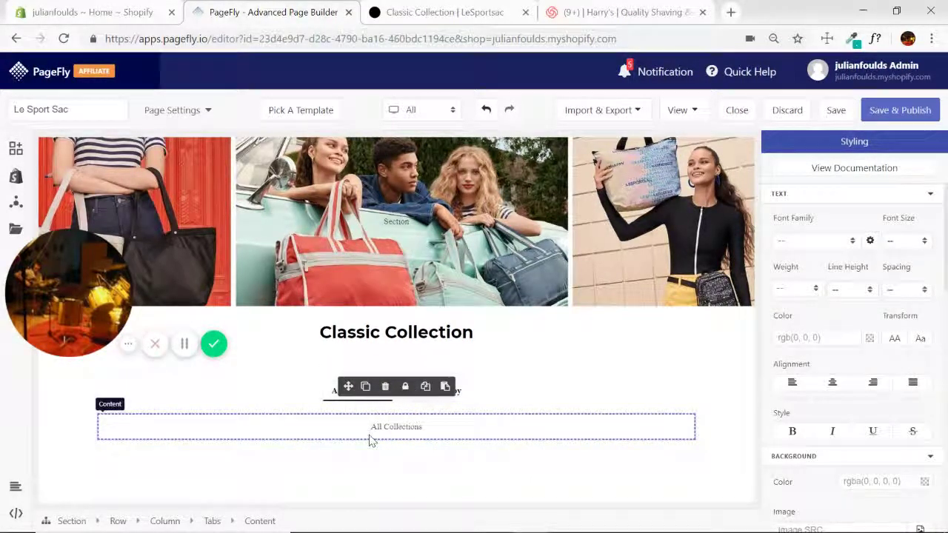
# Place a layout of four equal 1/4 columns in the empty content area of the All Collections tab
pyautogui.click(16, 148)
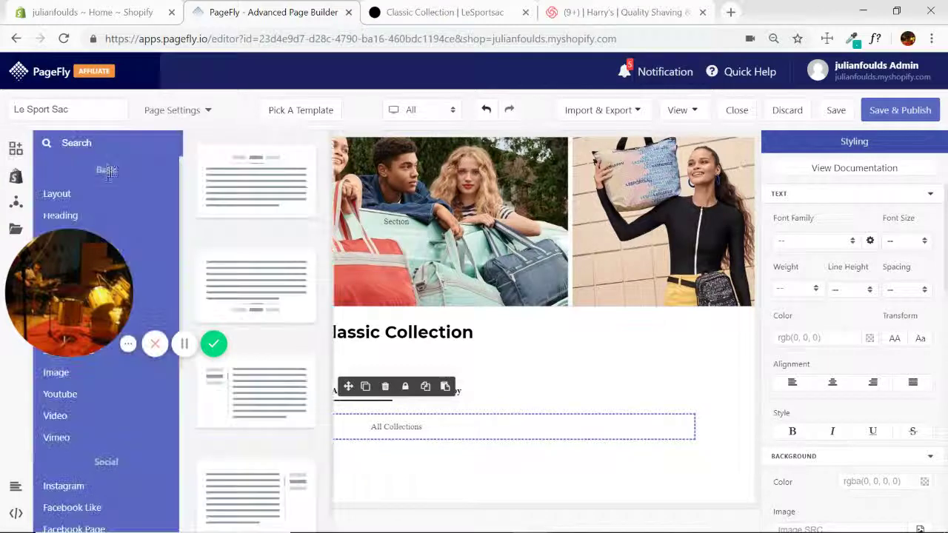
pyautogui.scroll(-3, 265, 256)
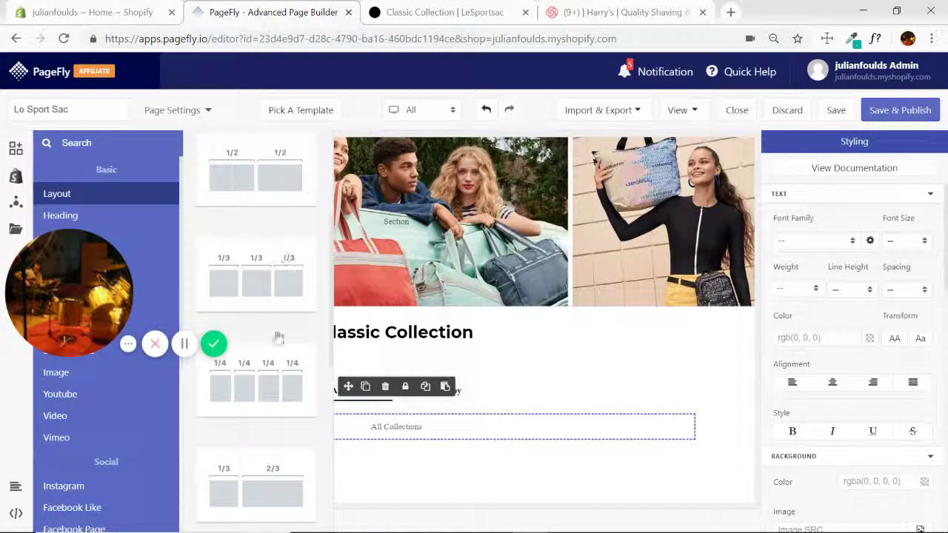
pyautogui.moveTo(259, 383); pyautogui.dragTo(386, 425)
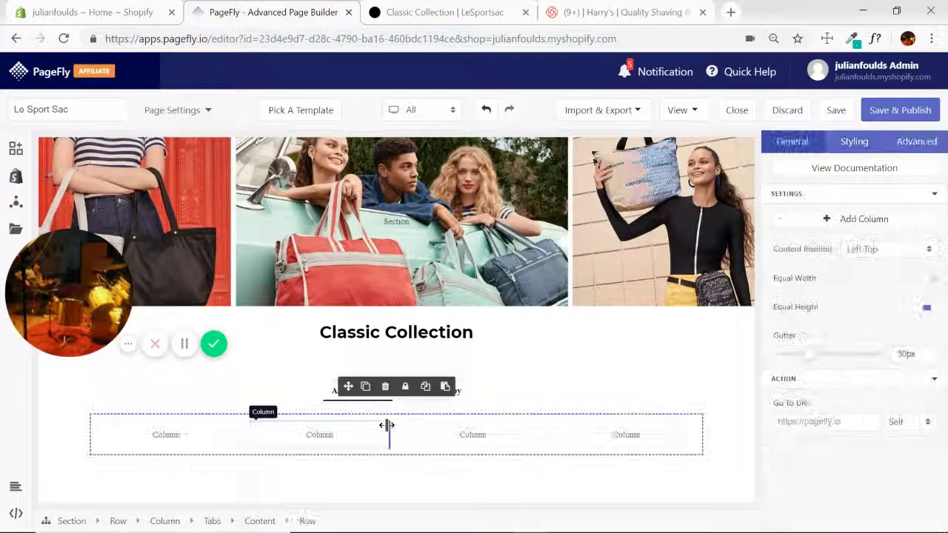
pyautogui.click(230, 439)
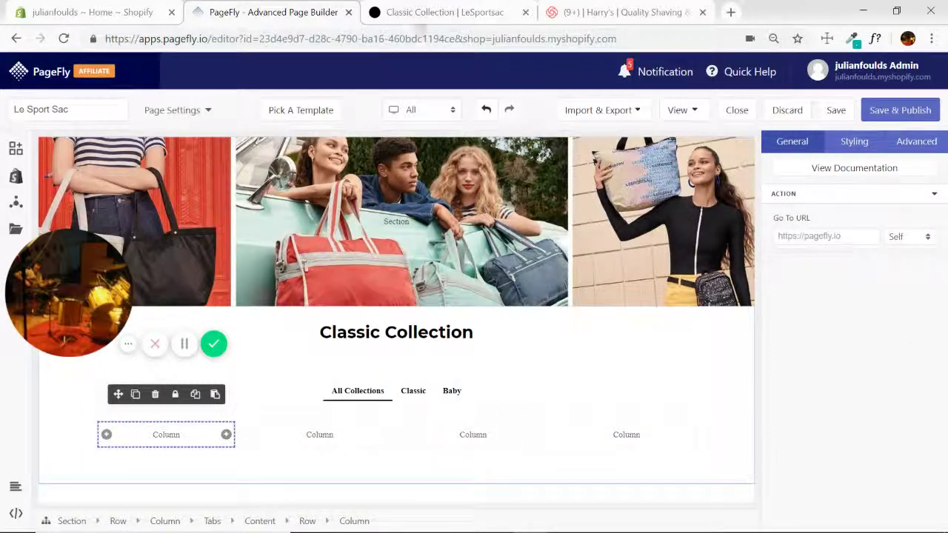
# Check the product grid on the LeSportsac page, and place a basic Image element in the first column in PageFly
pyautogui.click(482, 12)
pyautogui.scroll(-4, 487, 233)
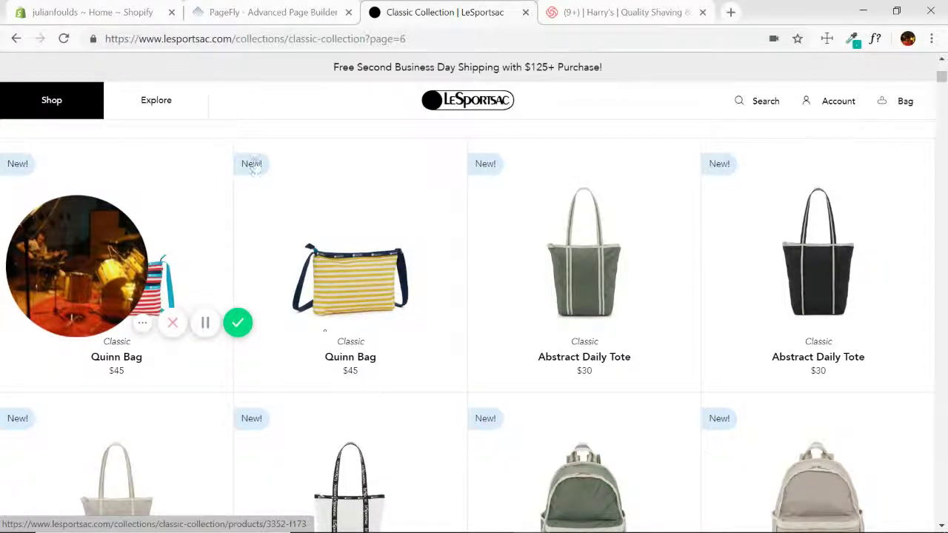
pyautogui.hotkey('ctrl', 'shift', 'Tab')
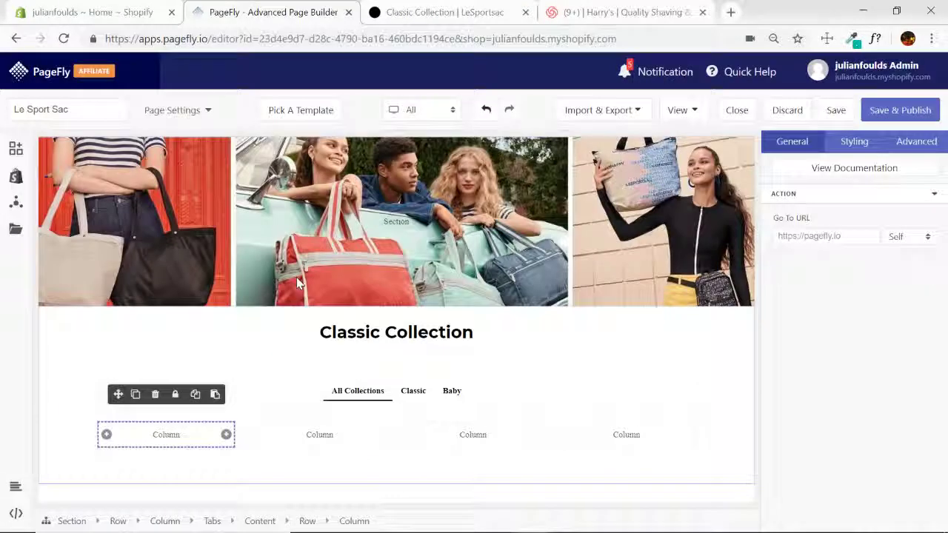
pyautogui.click(17, 152)
pyautogui.moveTo(80, 301)
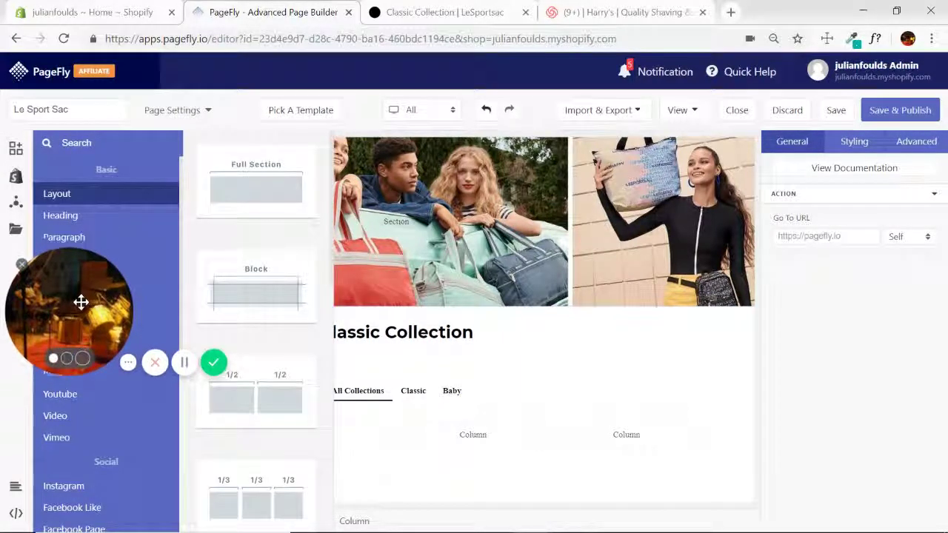
pyautogui.moveTo(81, 302); pyautogui.dragTo(66, 435)
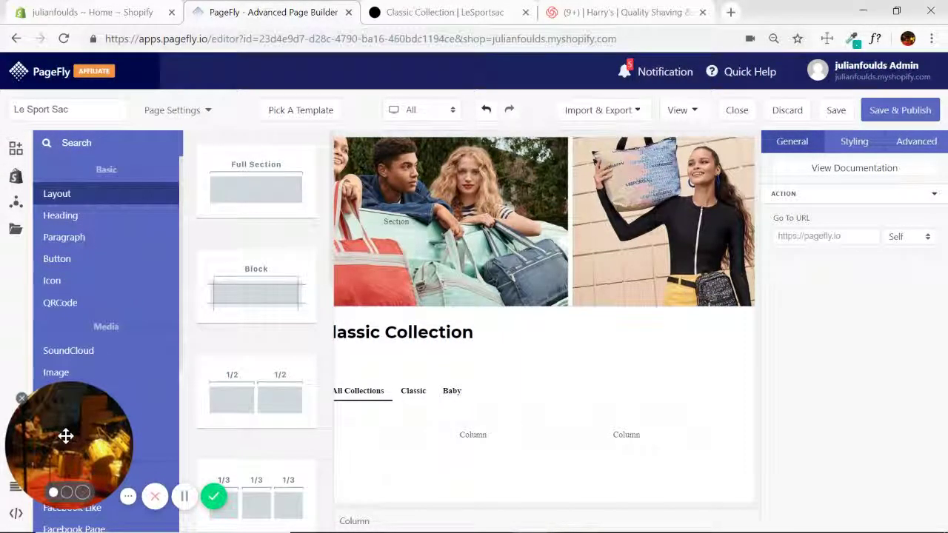
pyautogui.click(170, 372)
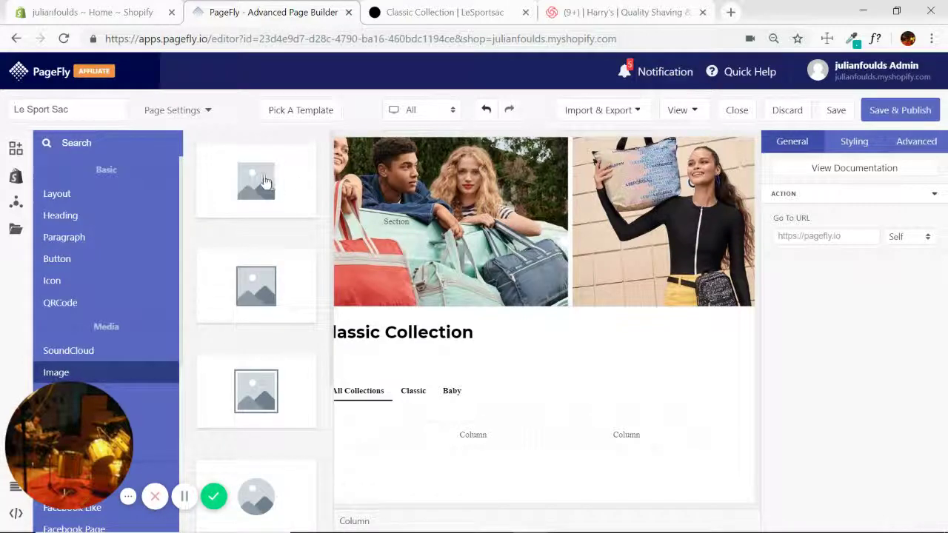
pyautogui.moveTo(264, 182); pyautogui.dragTo(178, 435)
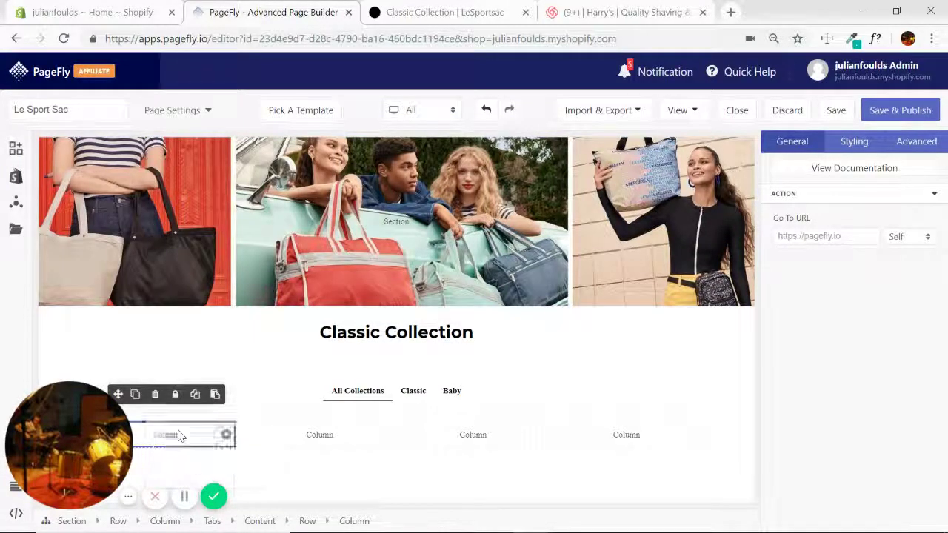
pyautogui.moveTo(89, 425); pyautogui.dragTo(81, 332)
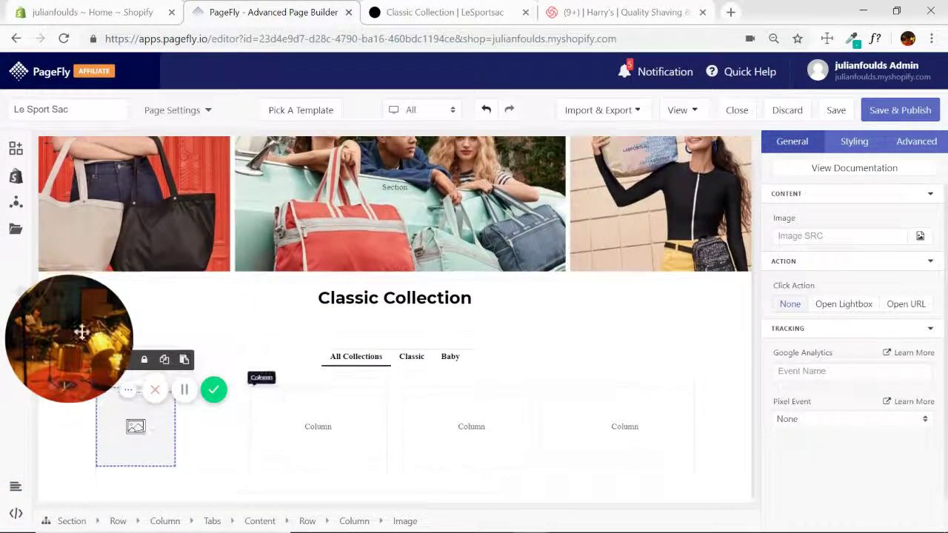
# Place a plain Heading element below the image placeholder in the first column
pyautogui.click(16, 148)
pyautogui.click(66, 215)
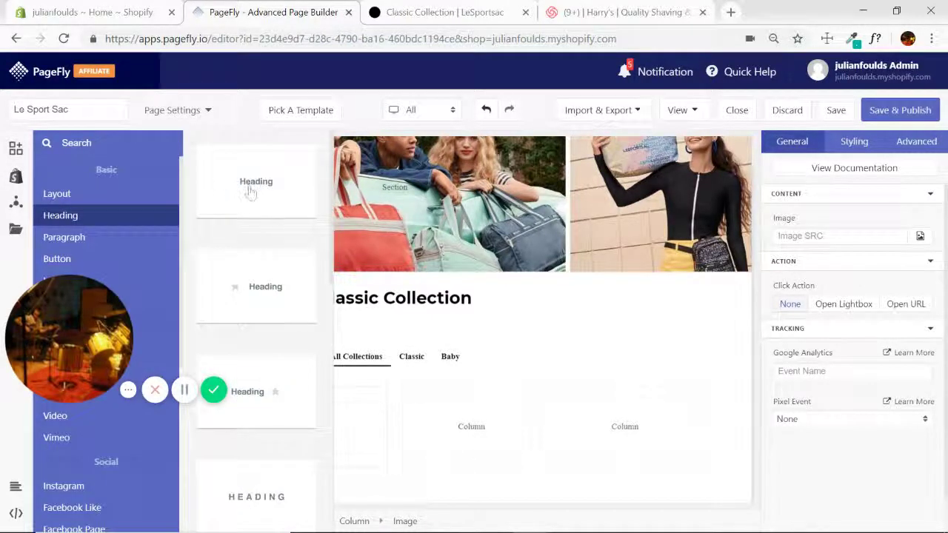
pyautogui.moveTo(252, 191); pyautogui.dragTo(210, 444)
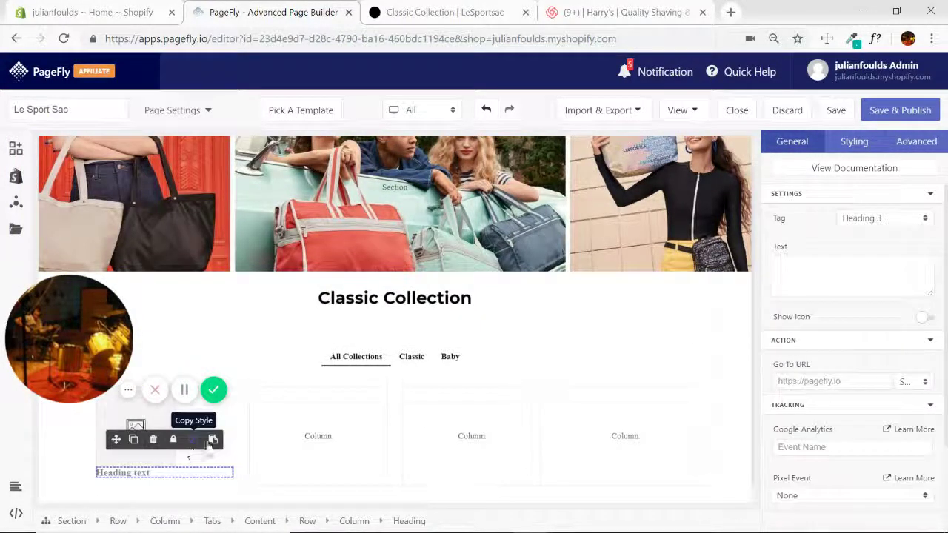
pyautogui.scroll(-1, 63, 208)
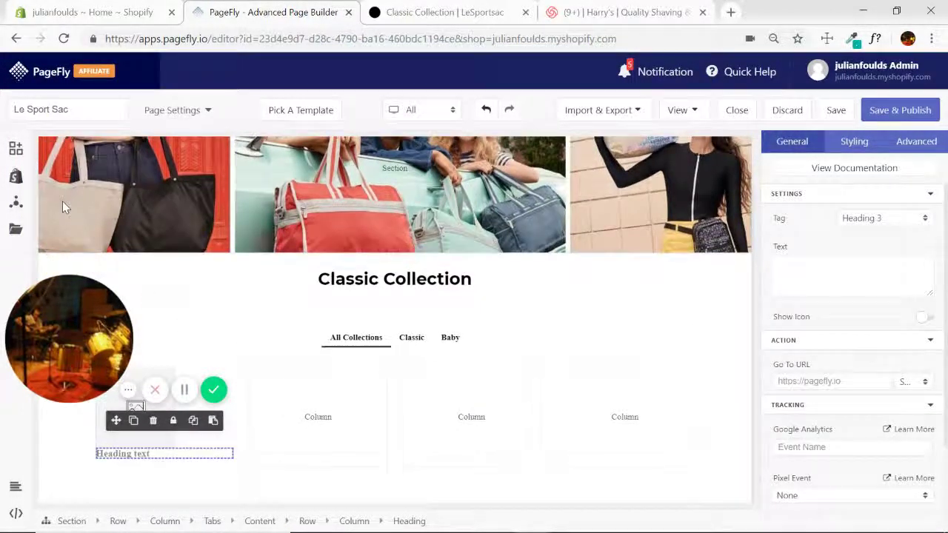
# Place a Paragraph element between the image placeholder and the heading in the first column
pyautogui.click(15, 148)
pyautogui.moveTo(148, 236)
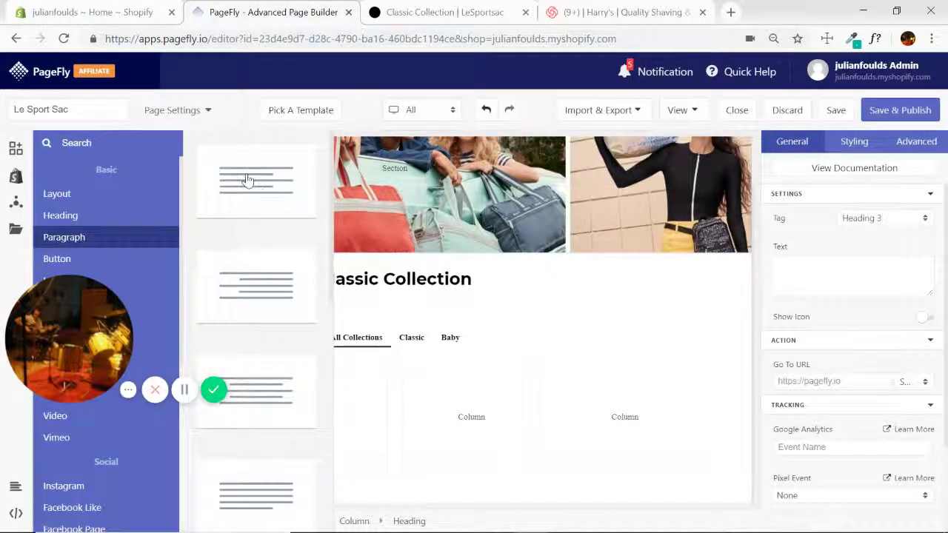
pyautogui.moveTo(252, 187); pyautogui.dragTo(166, 452)
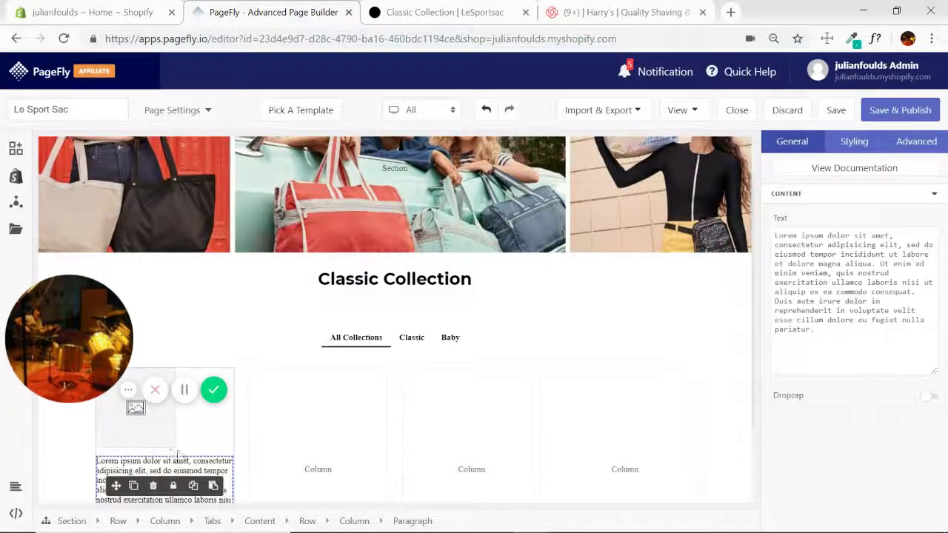
pyautogui.scroll(-2, 241, 437)
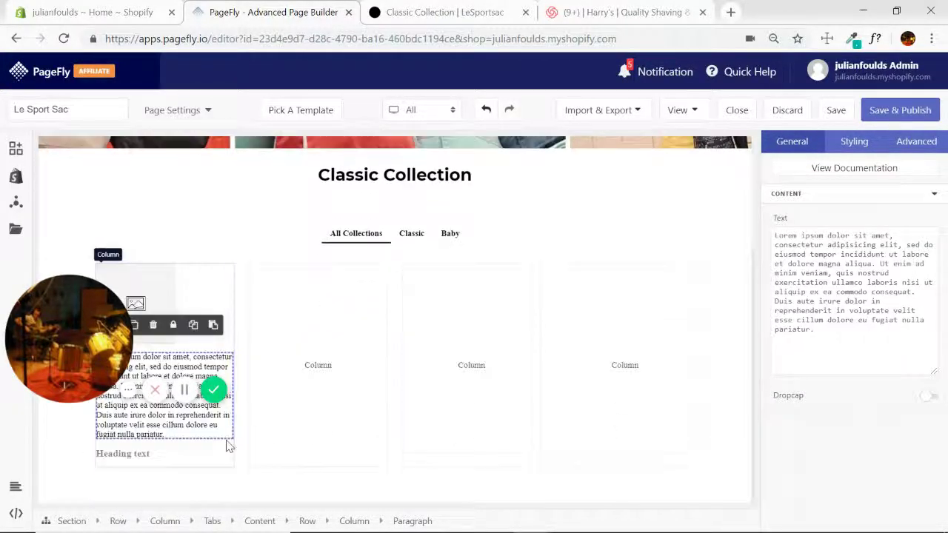
# Place a second Paragraph element below the heading in the first column
pyautogui.click(17, 154)
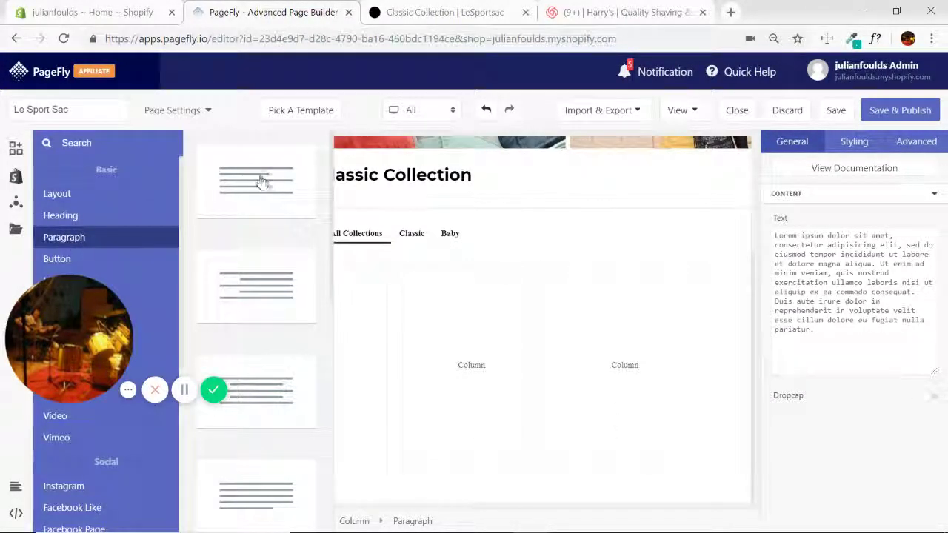
pyautogui.moveTo(260, 182); pyautogui.dragTo(151, 470)
pyautogui.scroll(-2, 135, 447)
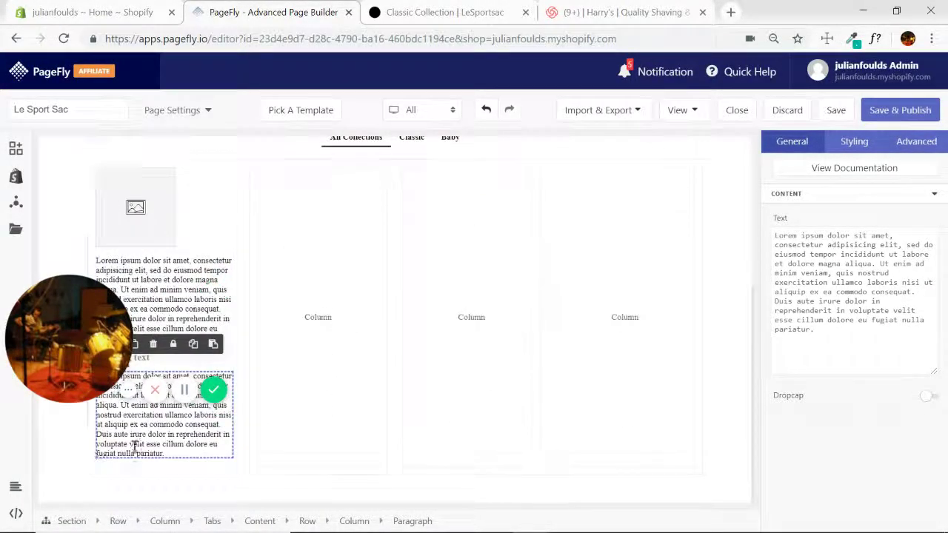
# Center-align the contents of the first product column
pyautogui.click(213, 230)
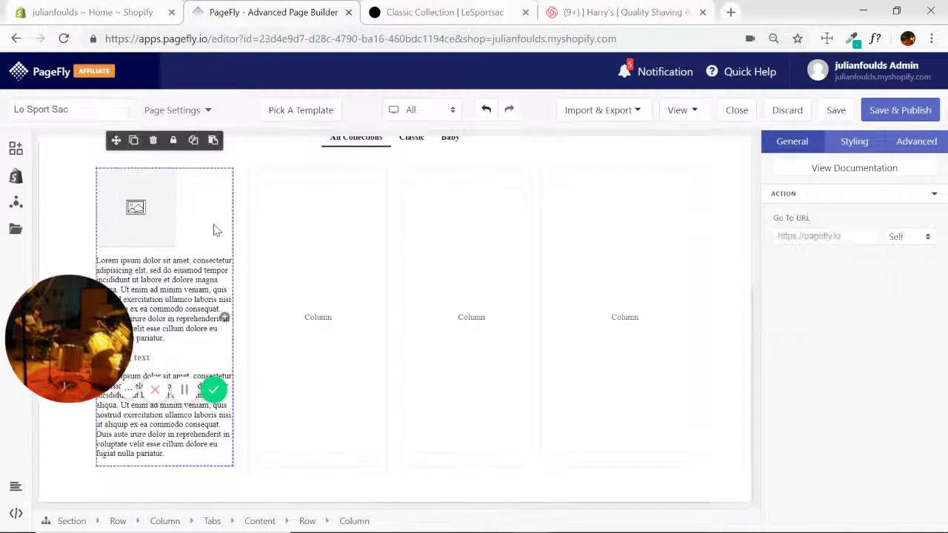
pyautogui.click(170, 522)
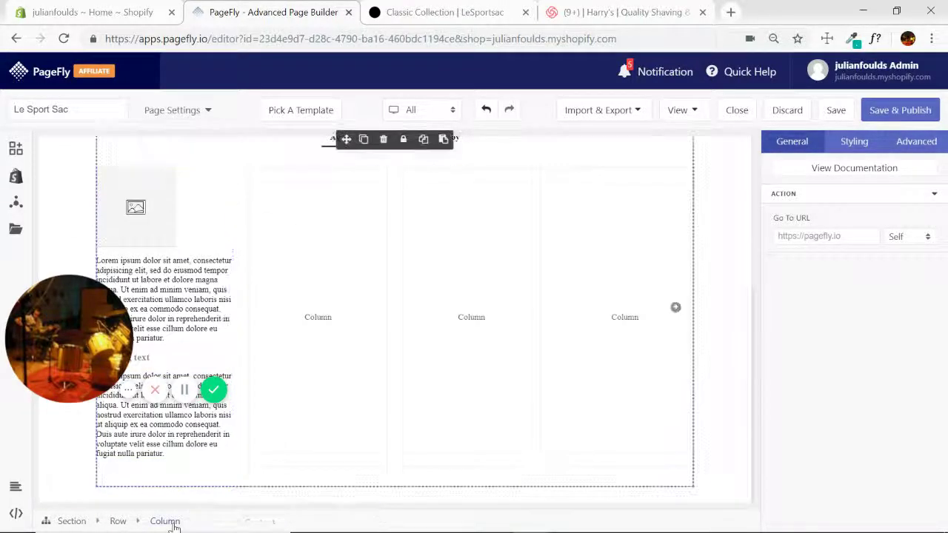
pyautogui.scroll(3, 318, 418)
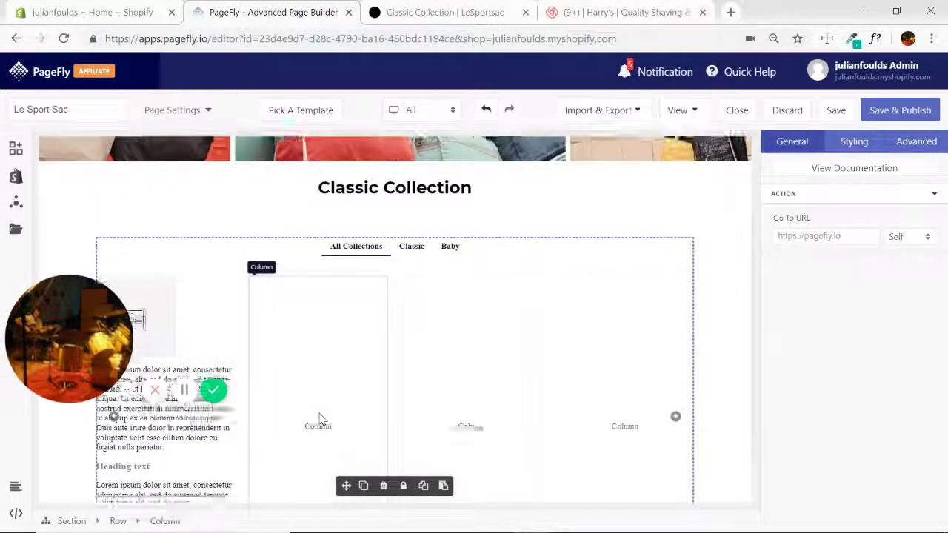
pyautogui.scroll(-1, 317, 418)
pyautogui.click(206, 288)
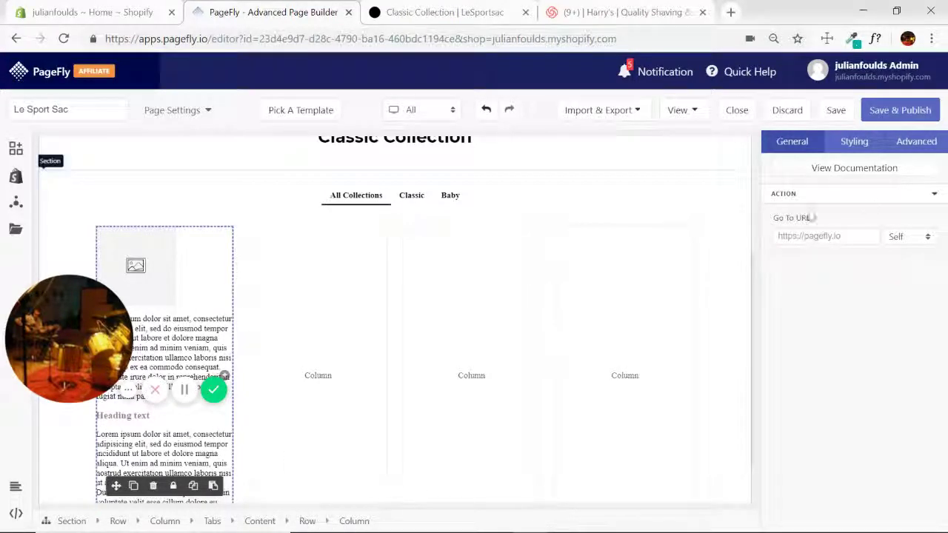
pyautogui.click(868, 145)
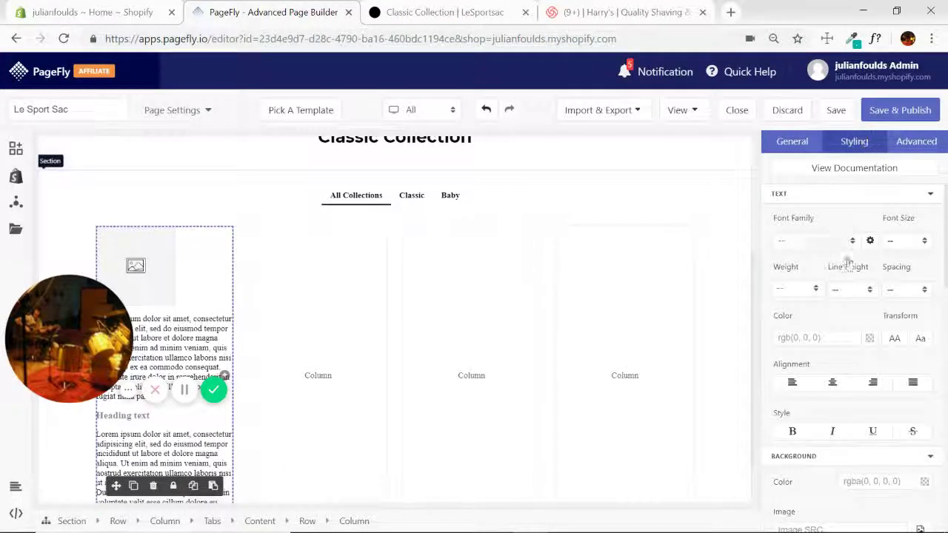
# Compare with the first product on the LeSportsac page, and upload 3352_F174_alt_480x as the first column's image
pyautogui.click(187, 283)
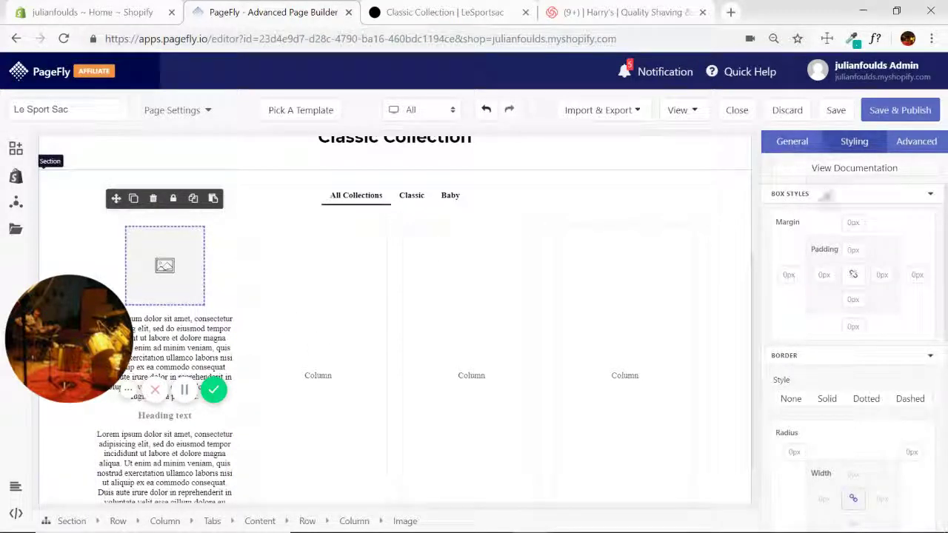
pyautogui.click(928, 197)
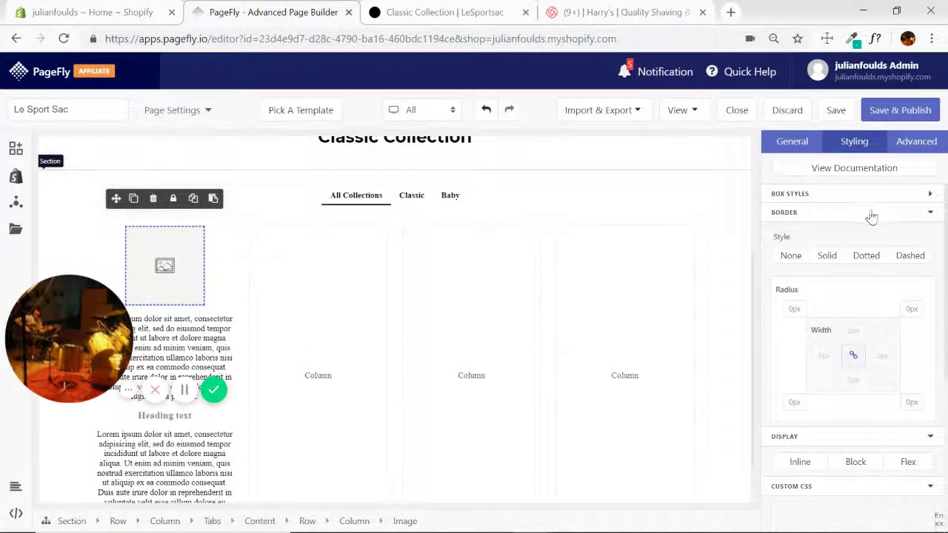
pyautogui.click(797, 141)
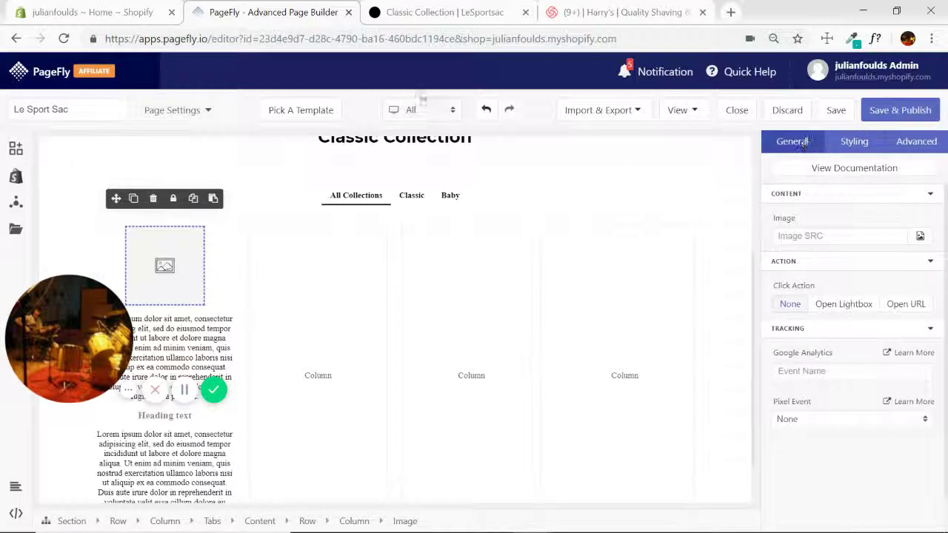
pyautogui.click(449, 12)
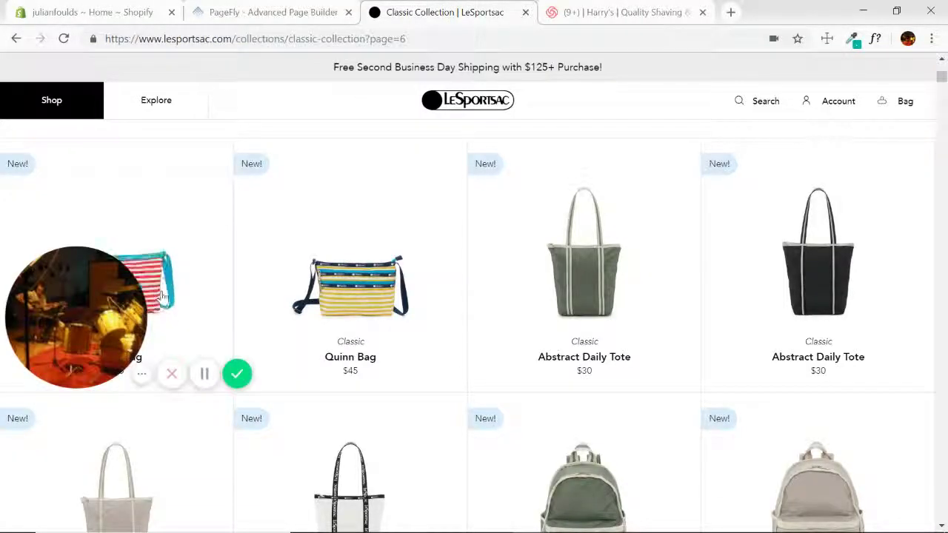
pyautogui.hotkey('ctrl', 'shift', 'Tab')
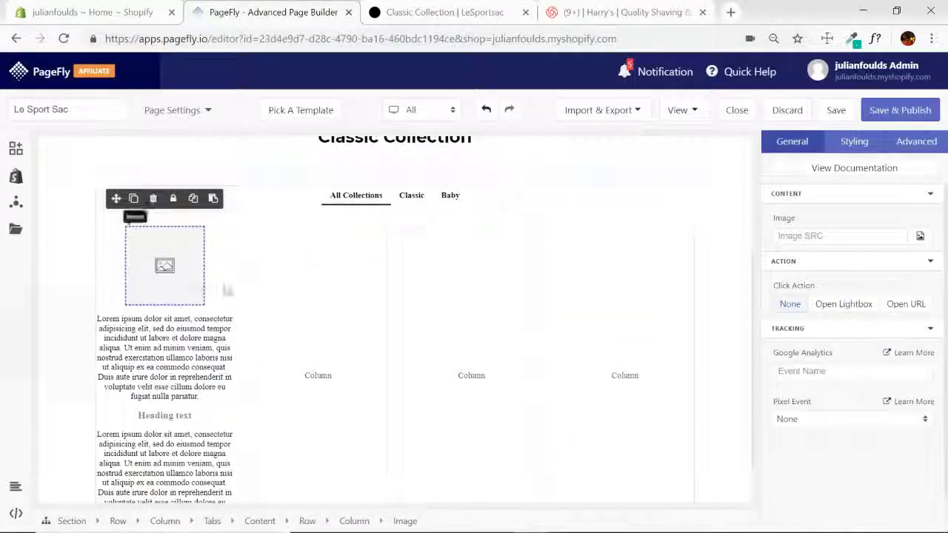
pyautogui.click(920, 237)
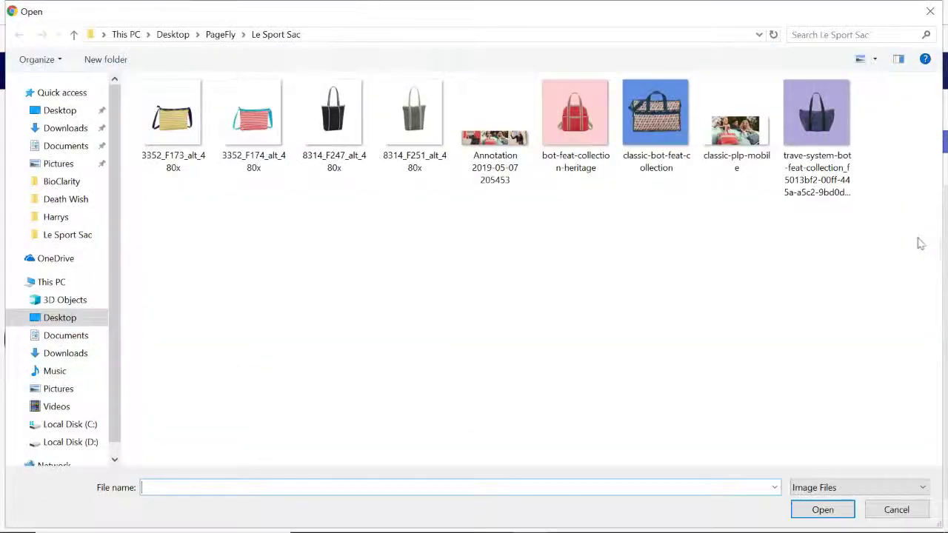
pyautogui.doubleClick(290, 146)
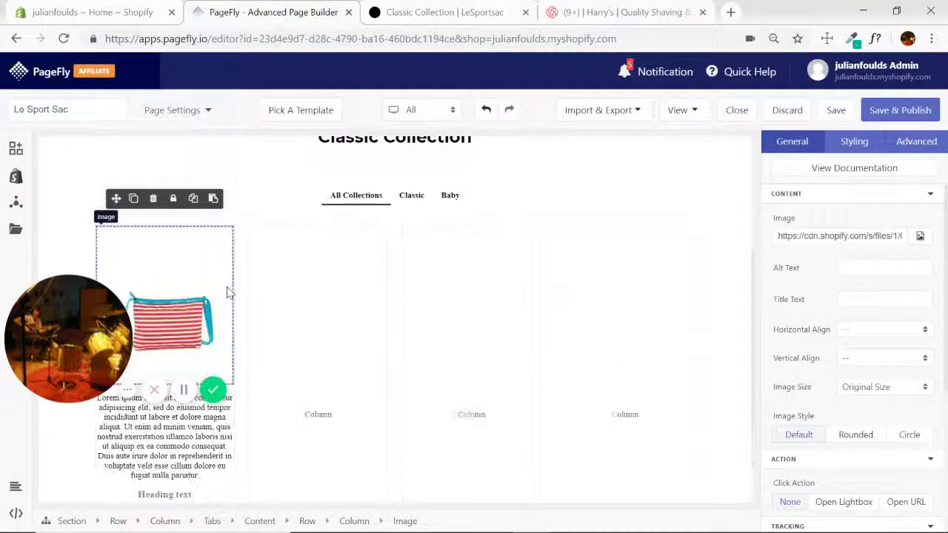
# Check the first product's labels on the LeSportsac page, and replace the paragraph text above the first column's heading with Classic
pyautogui.click(445, 12)
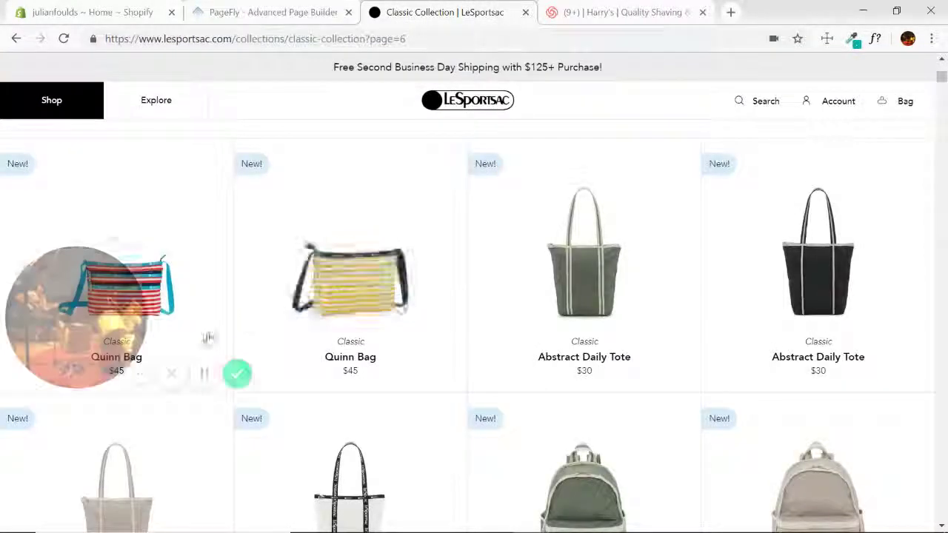
pyautogui.scroll(-2, 227, 311)
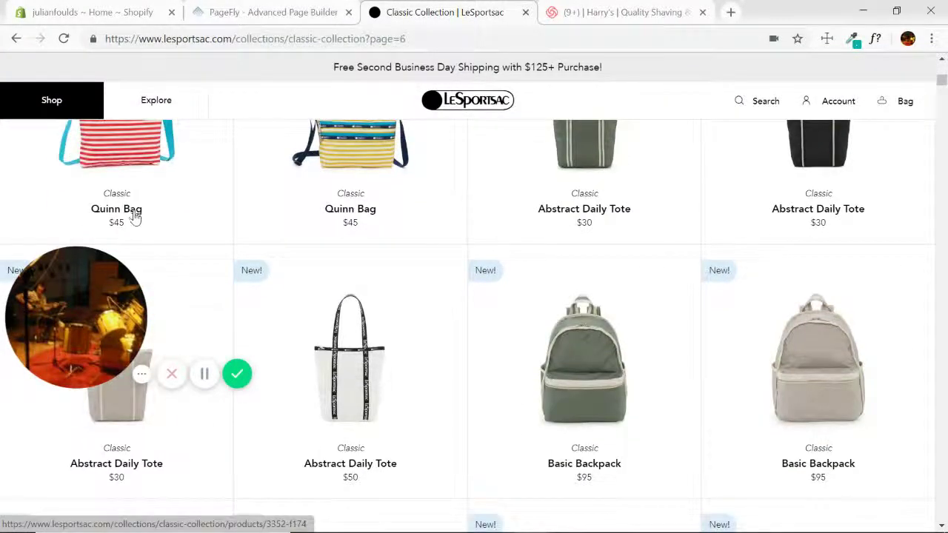
pyautogui.hotkey('ctrl', 'pageup')
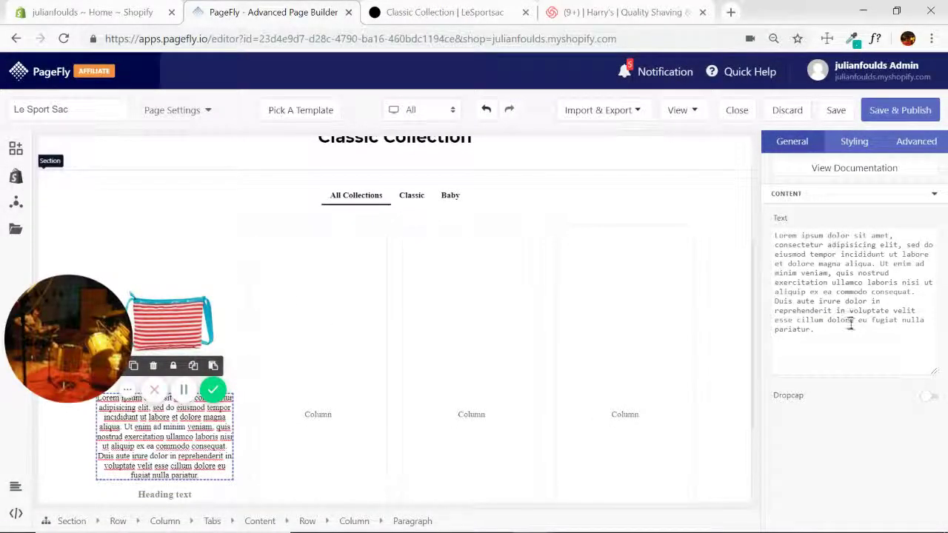
pyautogui.tripleClick(850, 324)
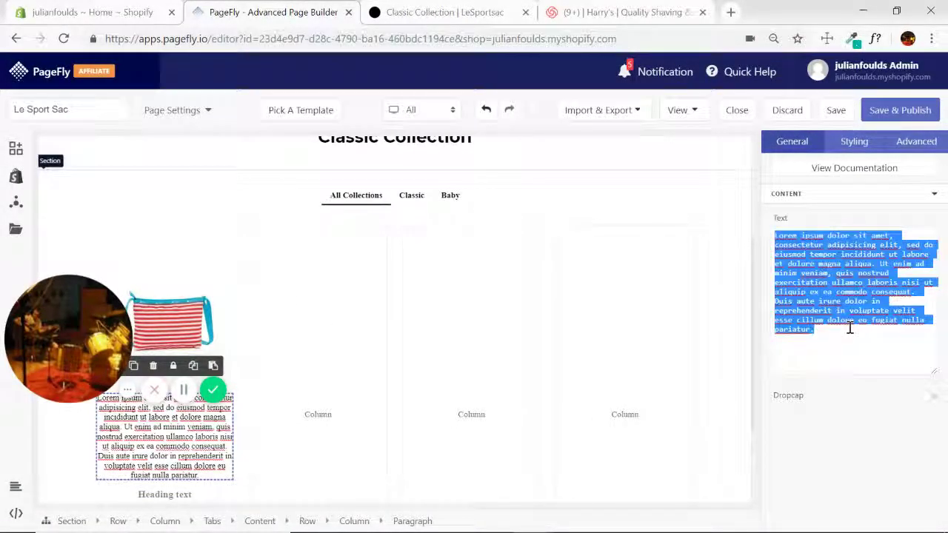
pyautogui.write('Classic')
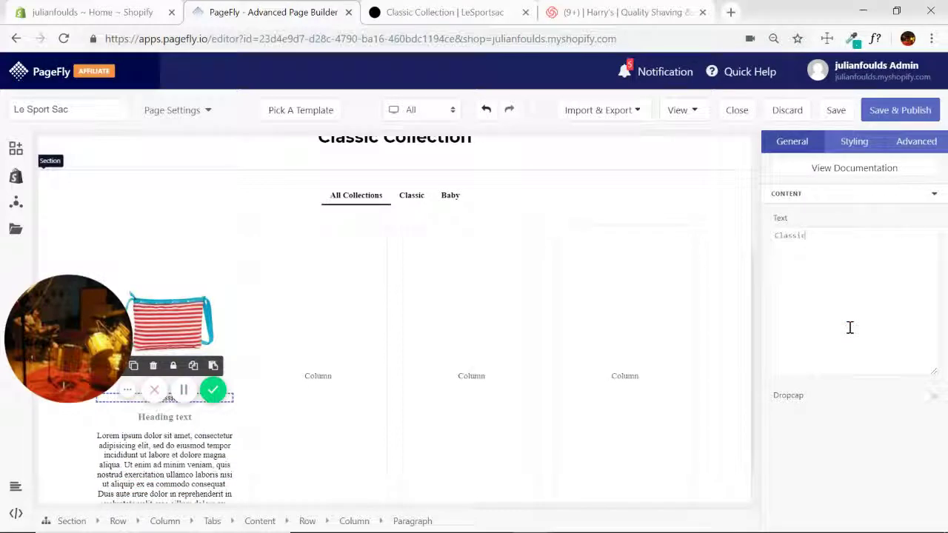
# Italicize the Classic paragraph in the first column and set its font family to Montserrat
pyautogui.click(854, 142)
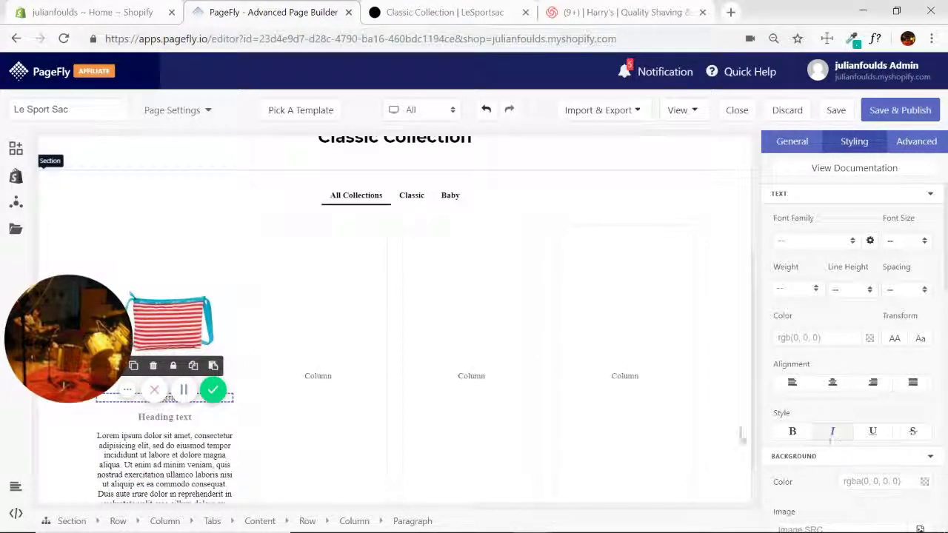
pyautogui.scroll(-1, 444, 337)
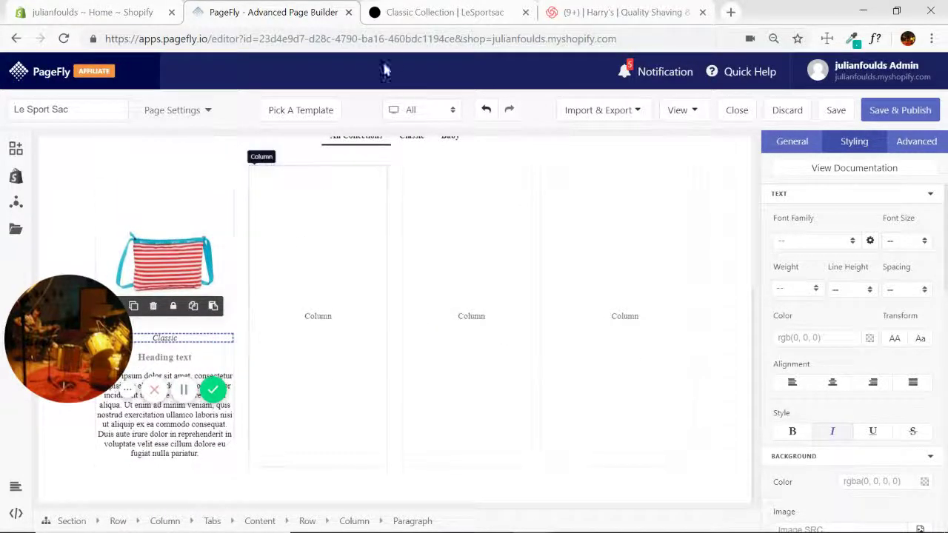
pyautogui.click(422, 13)
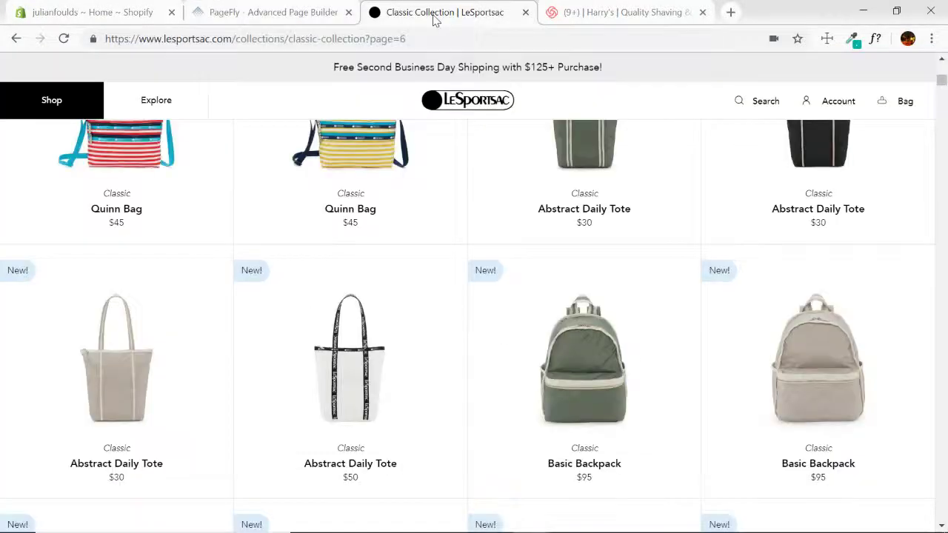
pyautogui.click(257, 10)
pyautogui.click(853, 241)
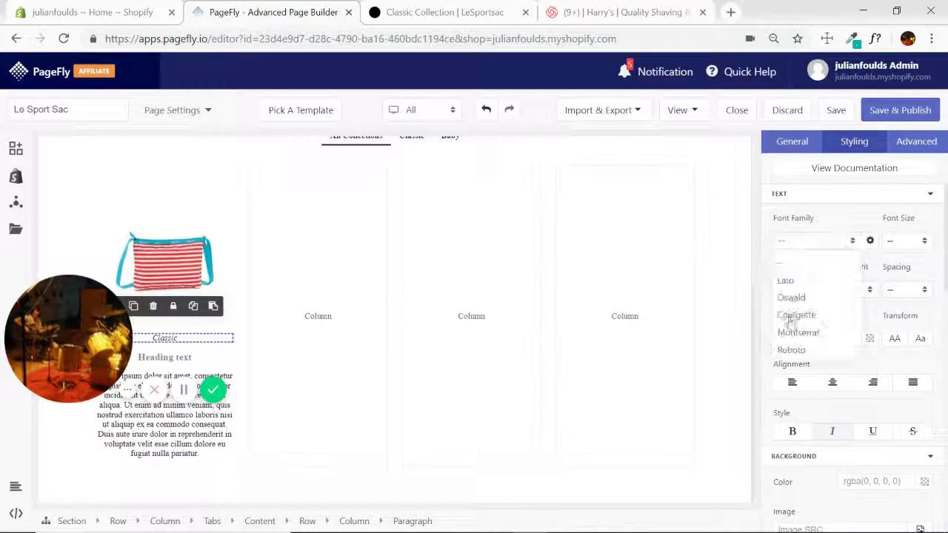
pyautogui.click(798, 332)
# Change the first column's heading text to Quinn Bag and set its font family to Montserrat
pyautogui.click(185, 359)
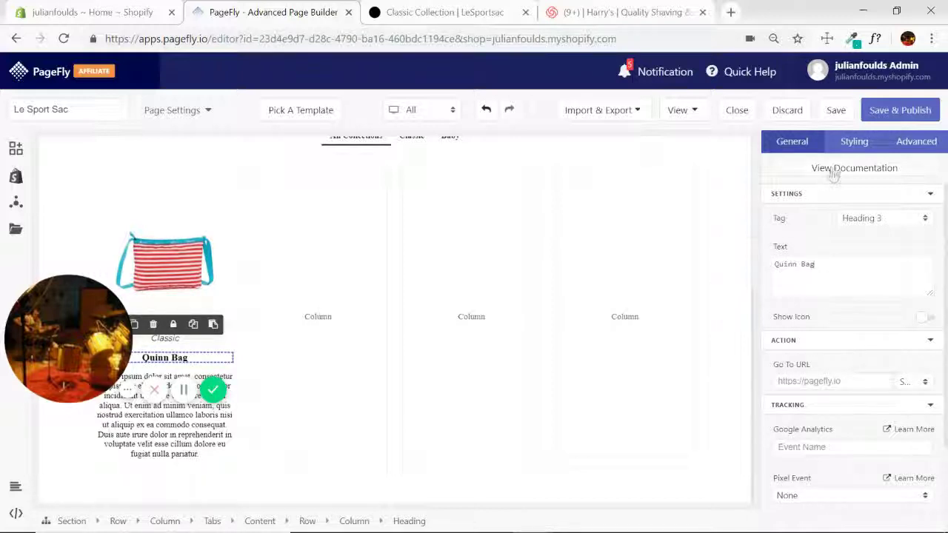
pyautogui.click(852, 142)
pyautogui.click(852, 243)
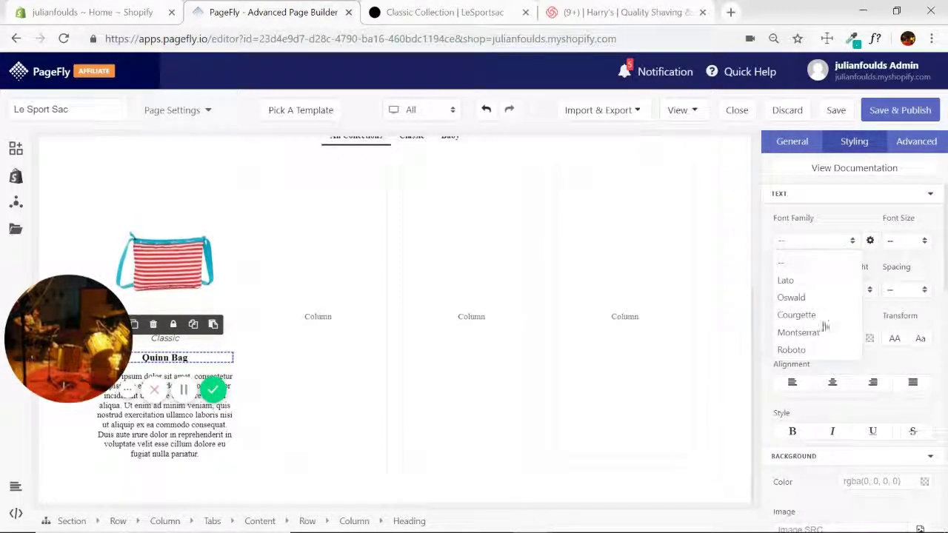
pyautogui.click(798, 333)
# Replace the paragraph text below the Quinn Bag heading with $45
pyautogui.click(198, 437)
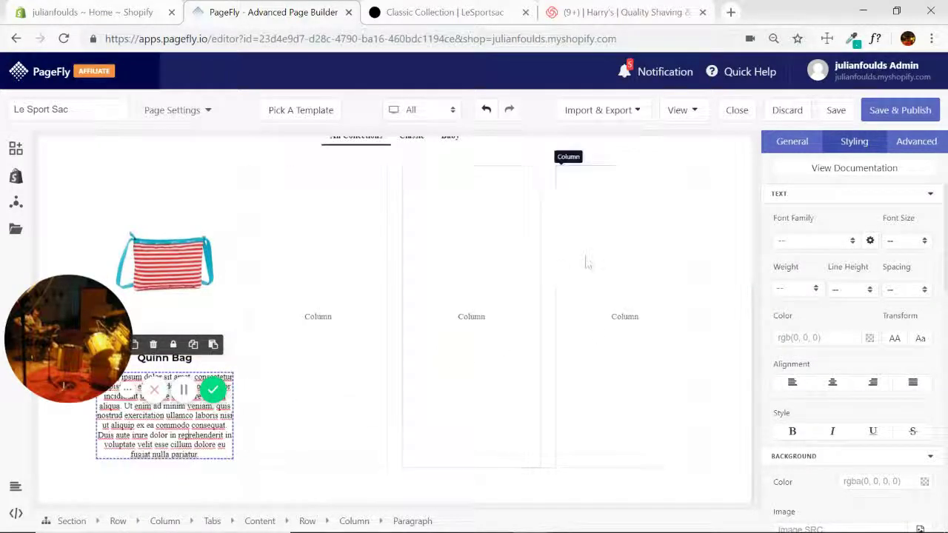
pyautogui.click(803, 146)
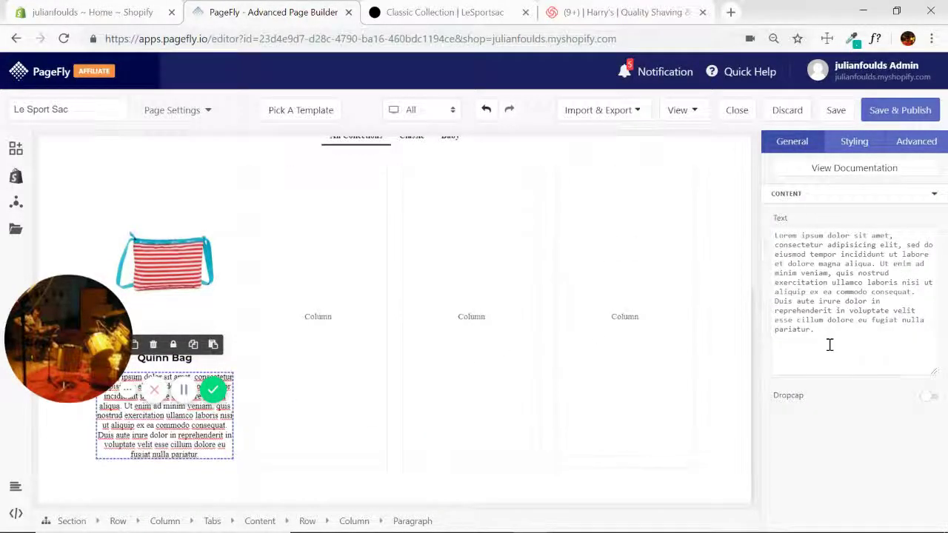
pyautogui.tripleClick(828, 335)
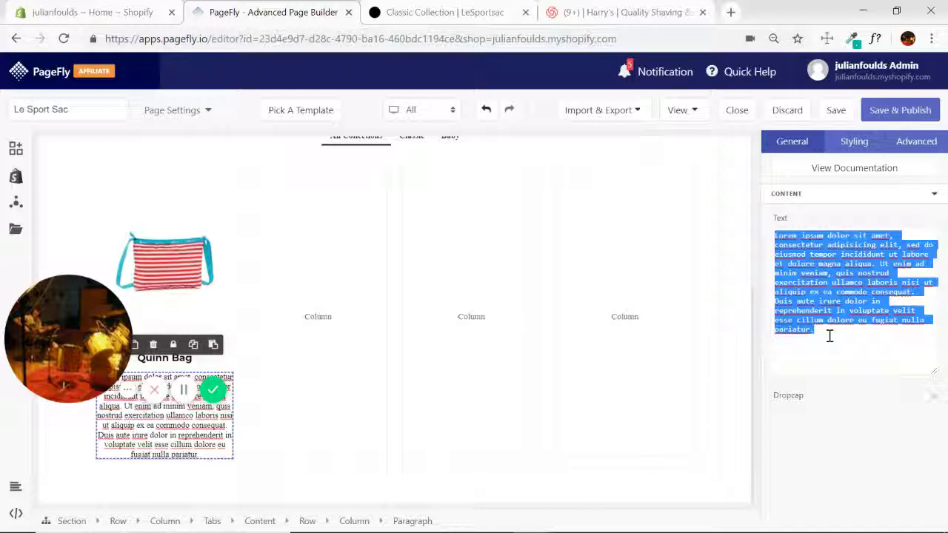
pyautogui.write('$45')
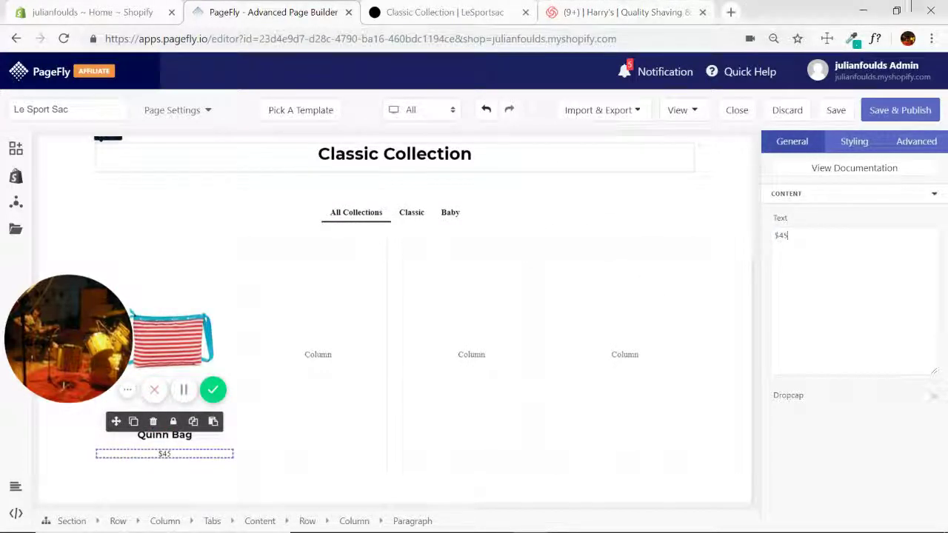
# Compare the price with the LeSportsac page, and set the $45 paragraph's font family to Montserrat
pyautogui.click(474, 10)
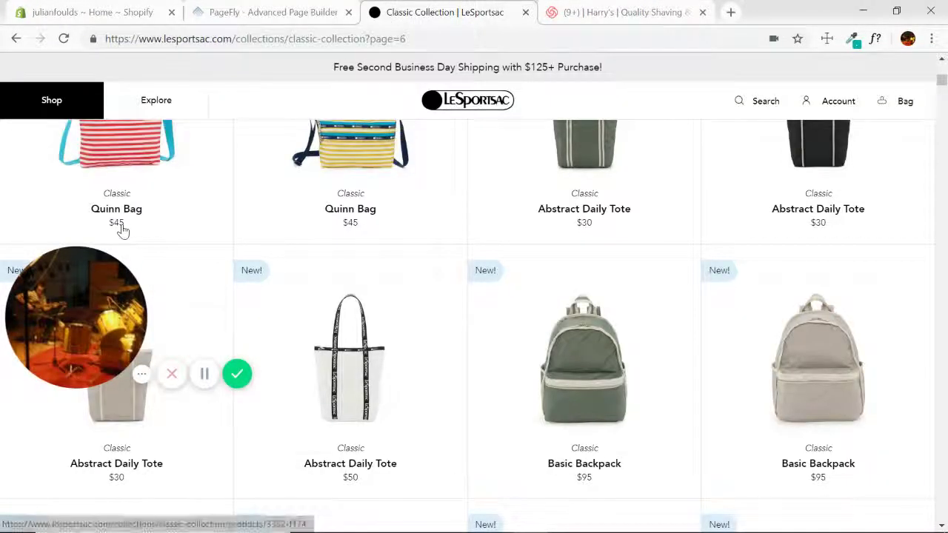
pyautogui.click(267, 12)
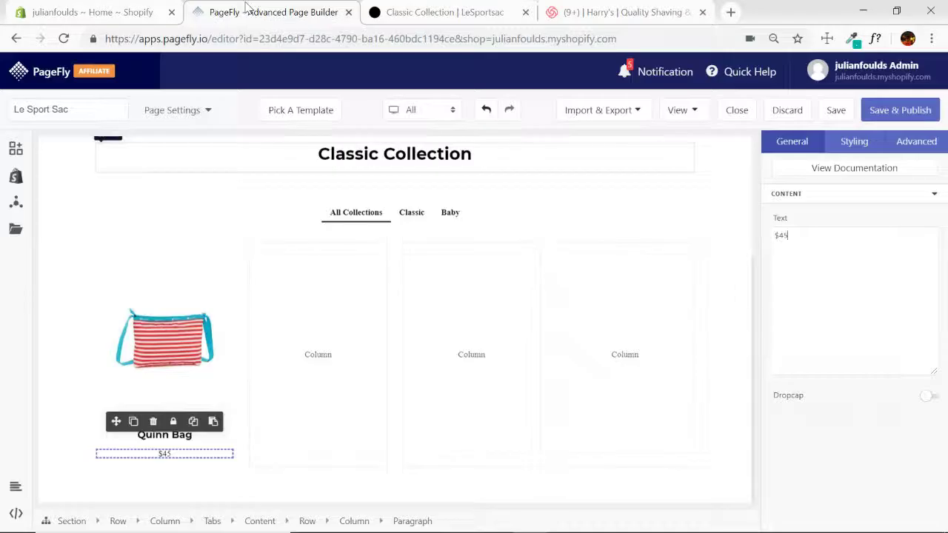
pyautogui.click(859, 149)
pyautogui.click(851, 244)
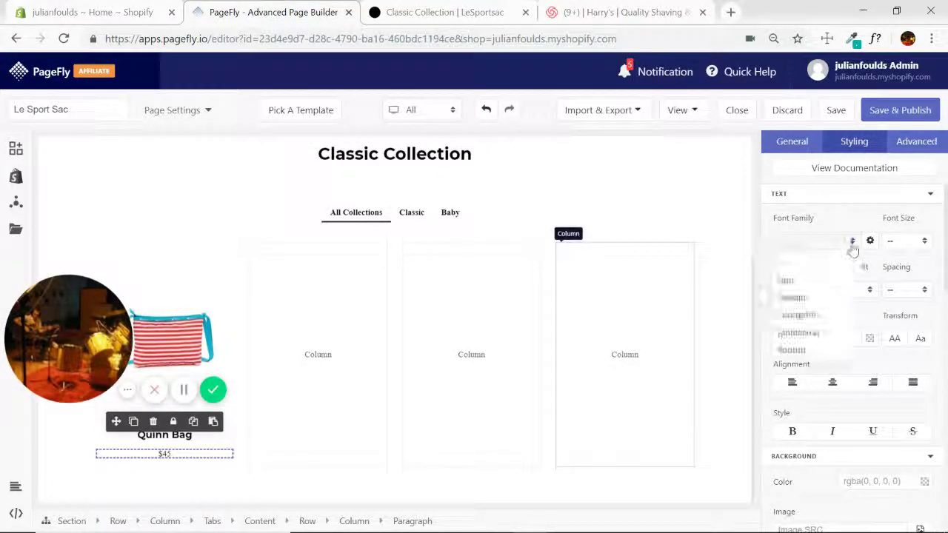
pyautogui.click(799, 333)
# Delete the empty columns and duplicate the finished product column to make a row of four
pyautogui.click(331, 384)
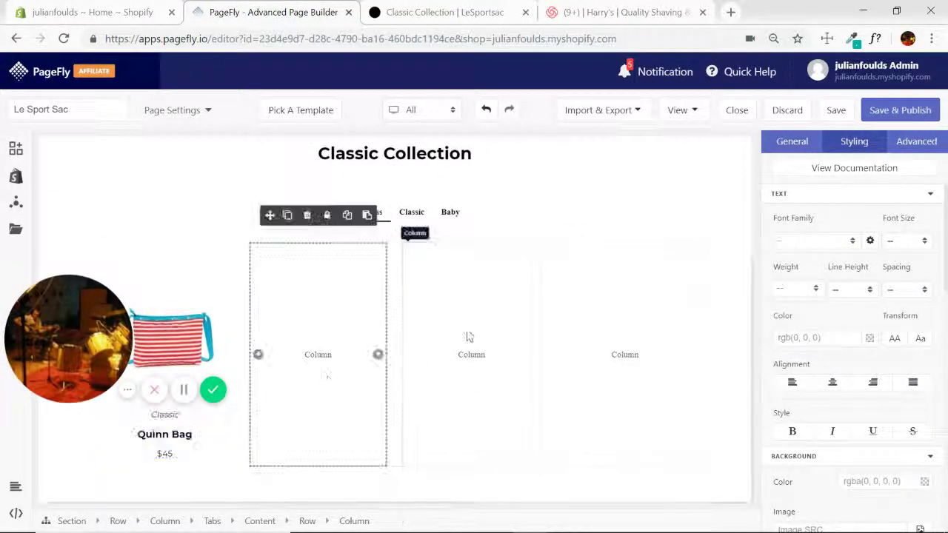
pyautogui.click(309, 217)
pyautogui.click(133, 218)
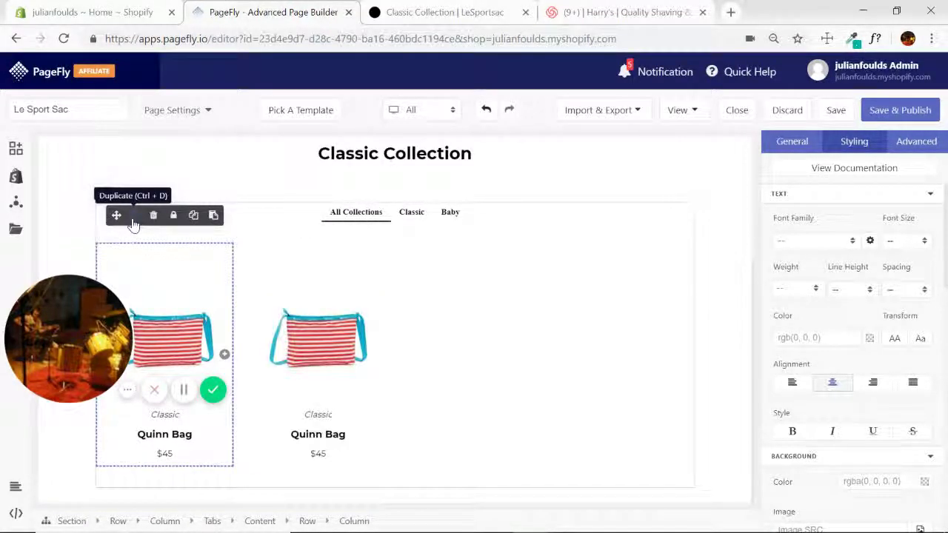
pyautogui.click(133, 218)
pyautogui.click(133, 217)
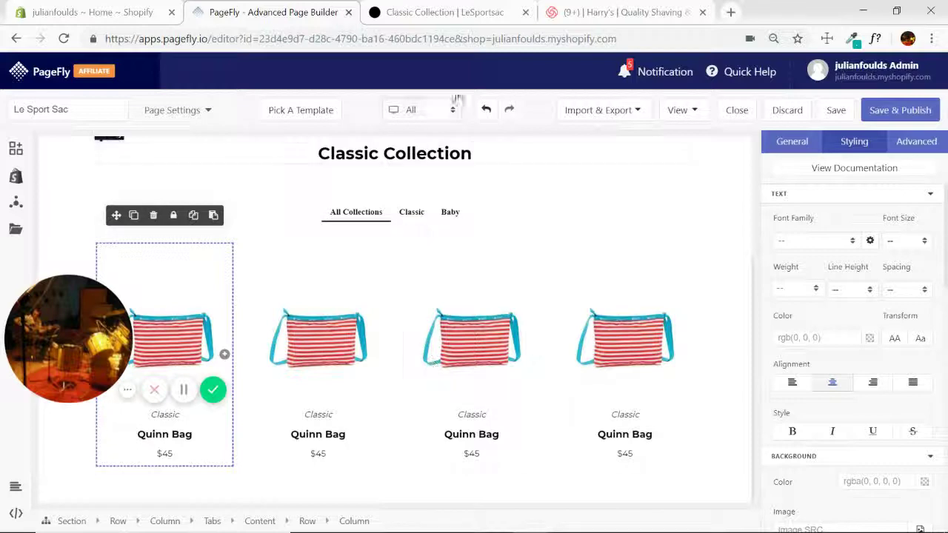
# Check the product order on the LeSportsac page, and upload 3352_F173_alt_480x as the second column's image
pyautogui.click(444, 12)
pyautogui.scroll(2, 627, 345)
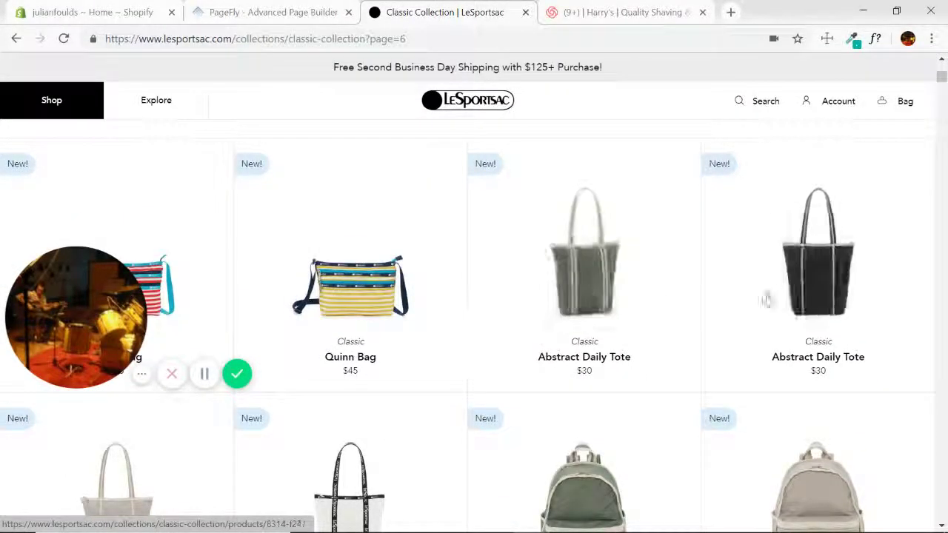
pyautogui.click(267, 13)
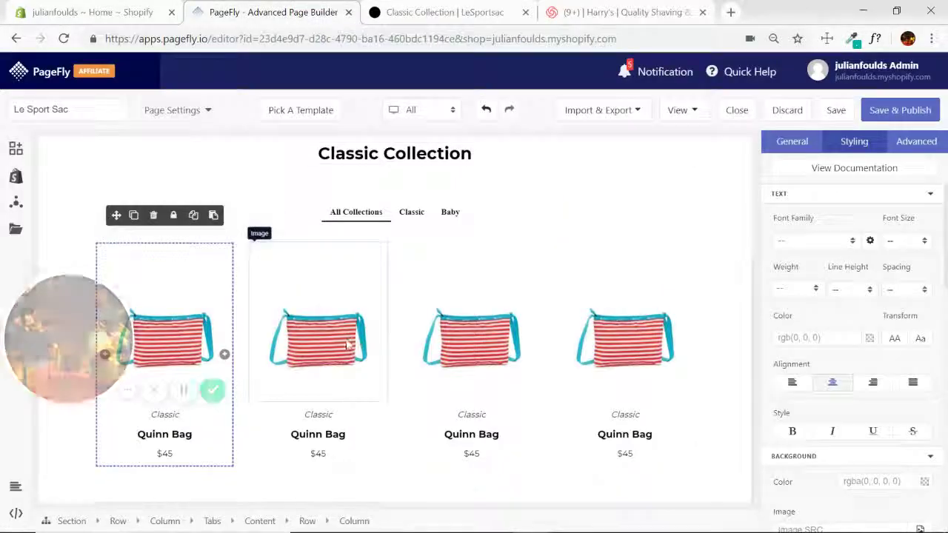
pyautogui.click(297, 266)
pyautogui.click(792, 142)
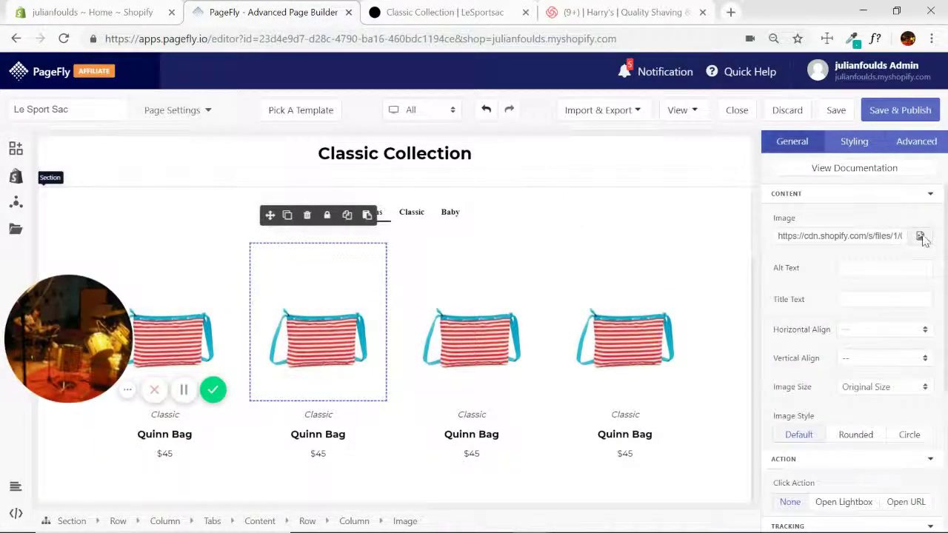
pyautogui.click(923, 237)
pyautogui.doubleClick(172, 119)
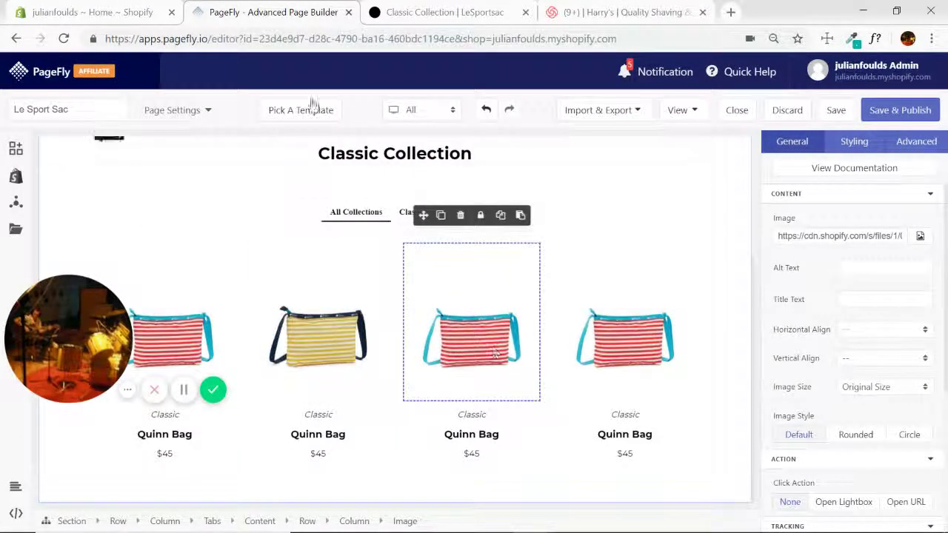
# Replace the third column's image with 8314_F247_alt_480x
pyautogui.click(419, 243)
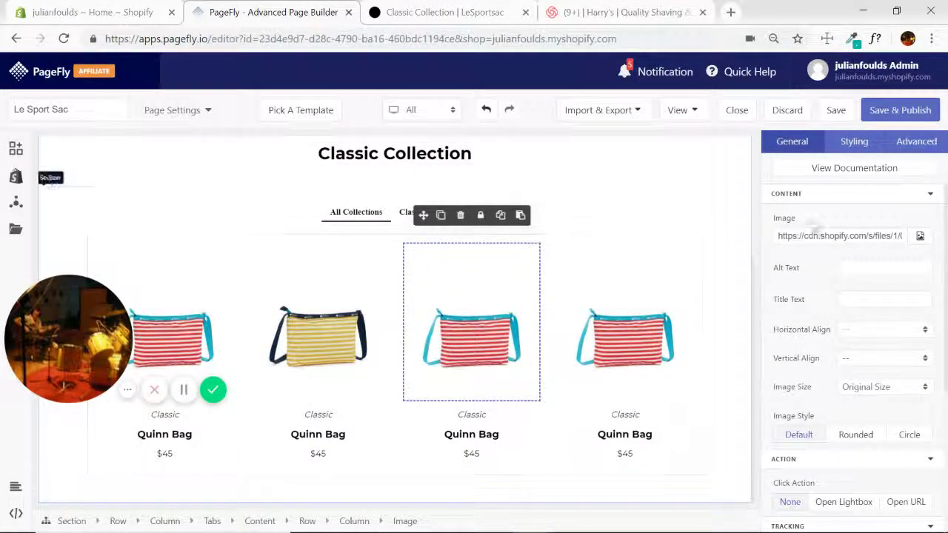
pyautogui.click(921, 235)
pyautogui.doubleClick(335, 175)
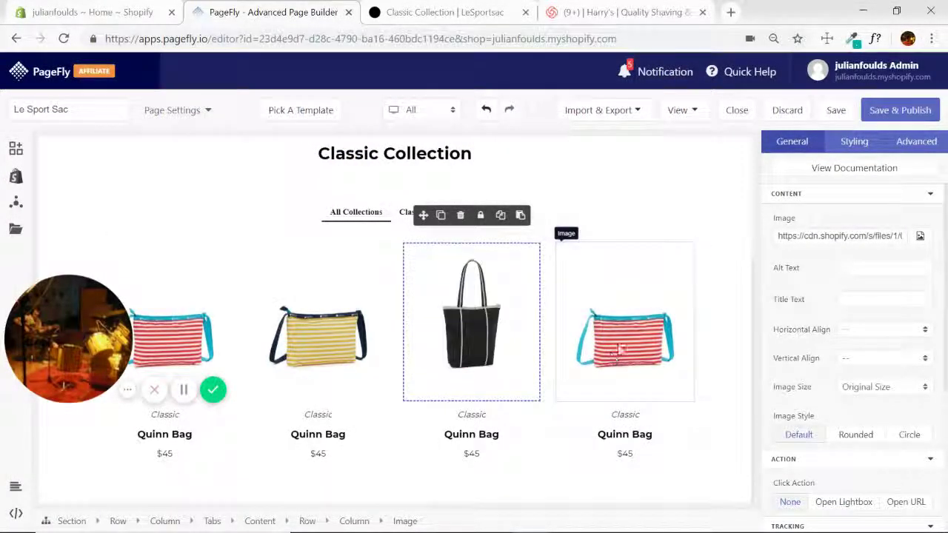
# Replace the fourth column's image with 8314_F251_alt_480x
pyautogui.click(610, 352)
pyautogui.click(921, 236)
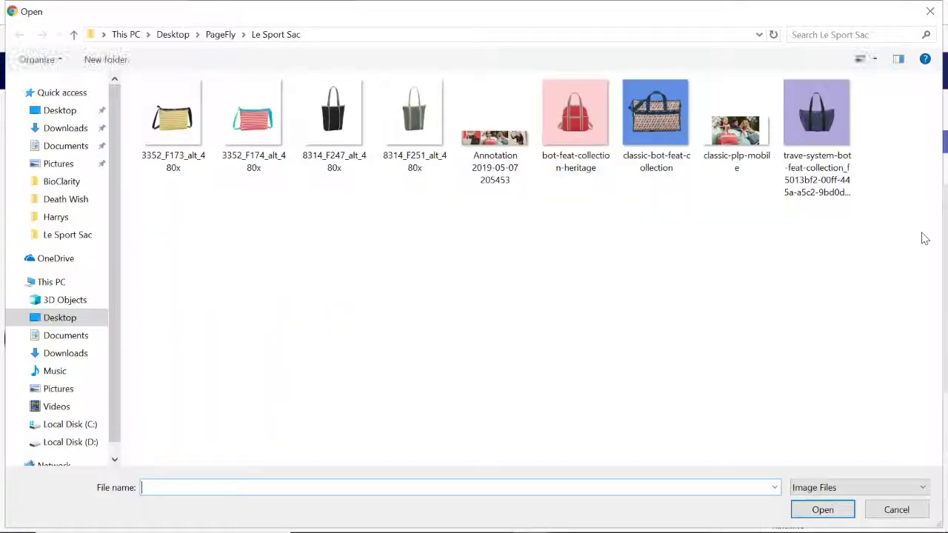
pyautogui.doubleClick(413, 111)
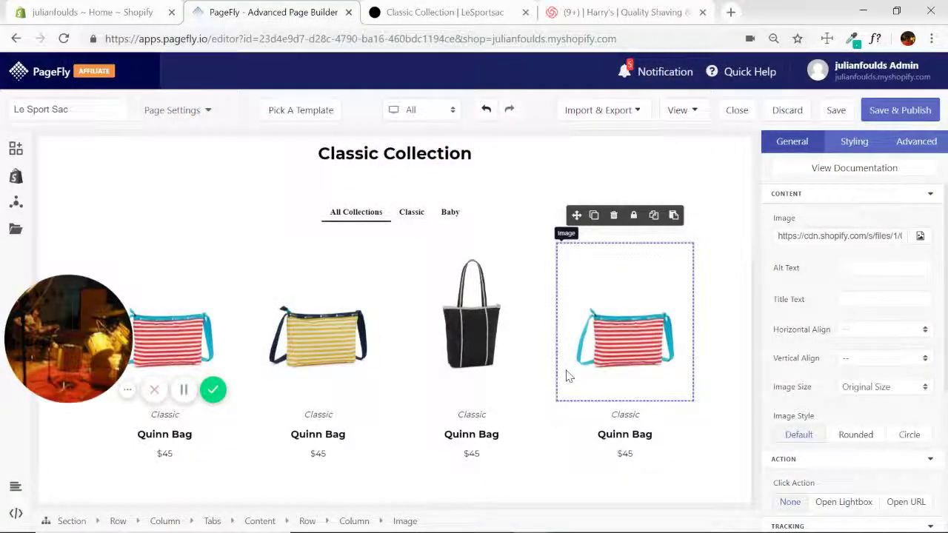
# Look up the tote's details on the LeSportsac page, and set the third column's heading to Abstract Daily Tote and its price to $30
pyautogui.click(446, 13)
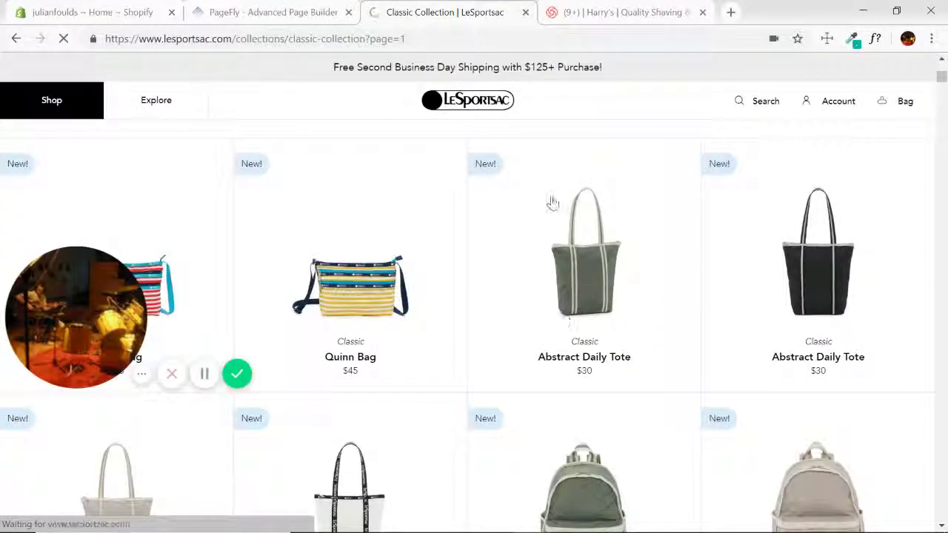
pyautogui.click(553, 203)
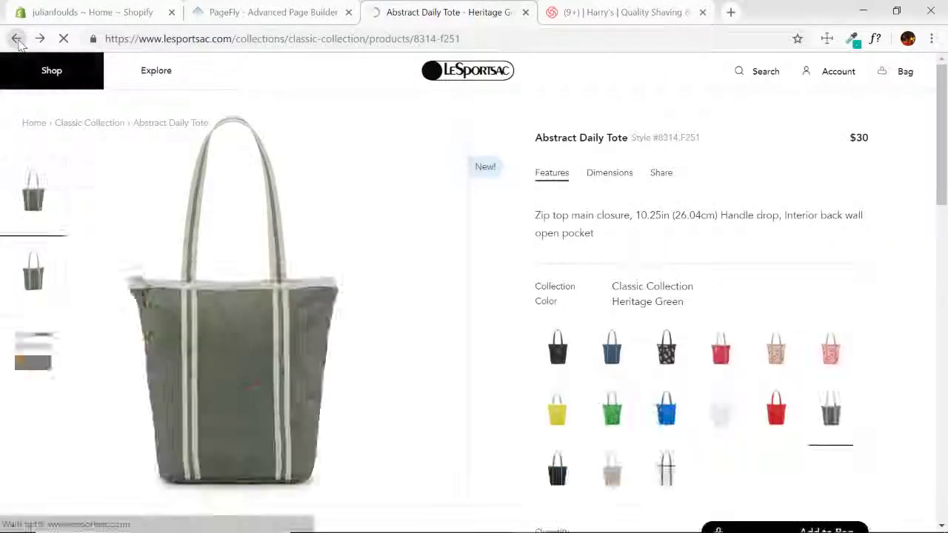
pyautogui.click(16, 39)
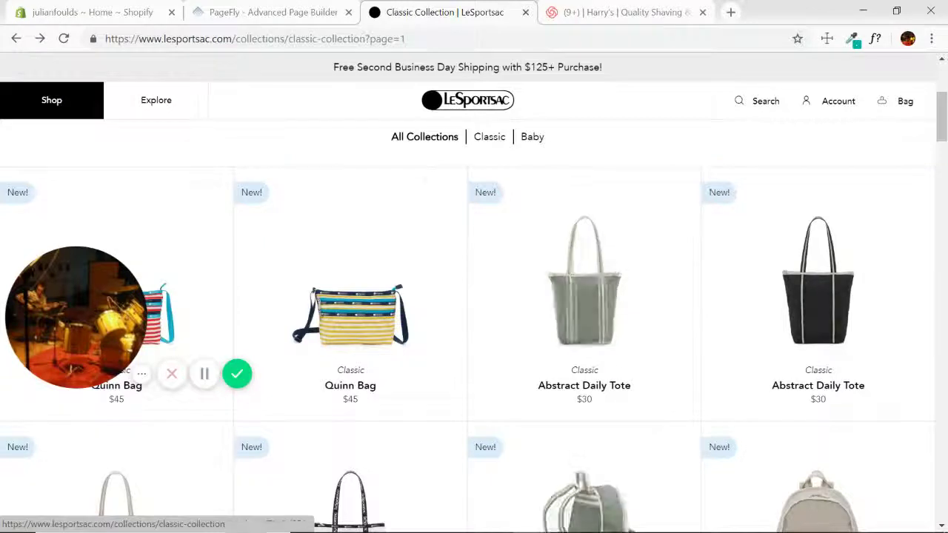
pyautogui.click(326, 13)
pyautogui.click(482, 435)
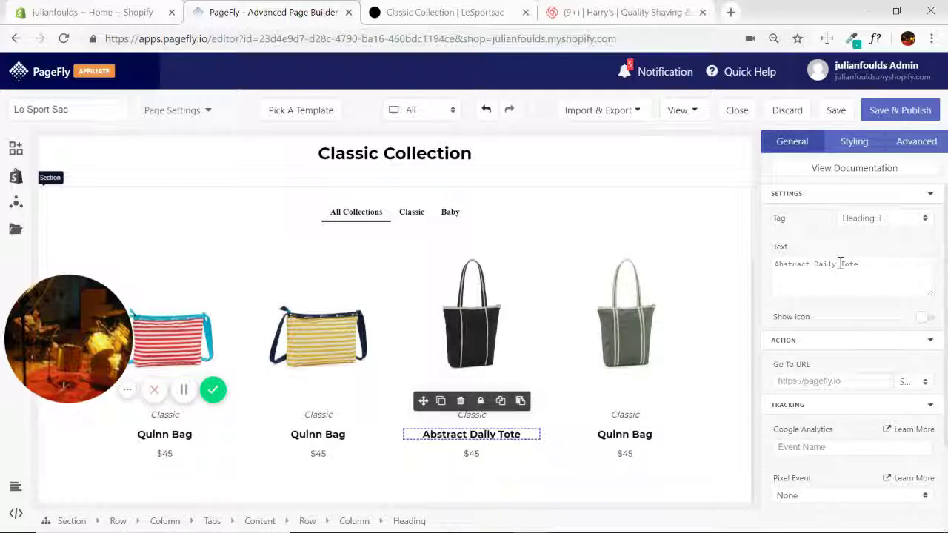
pyautogui.click(485, 457)
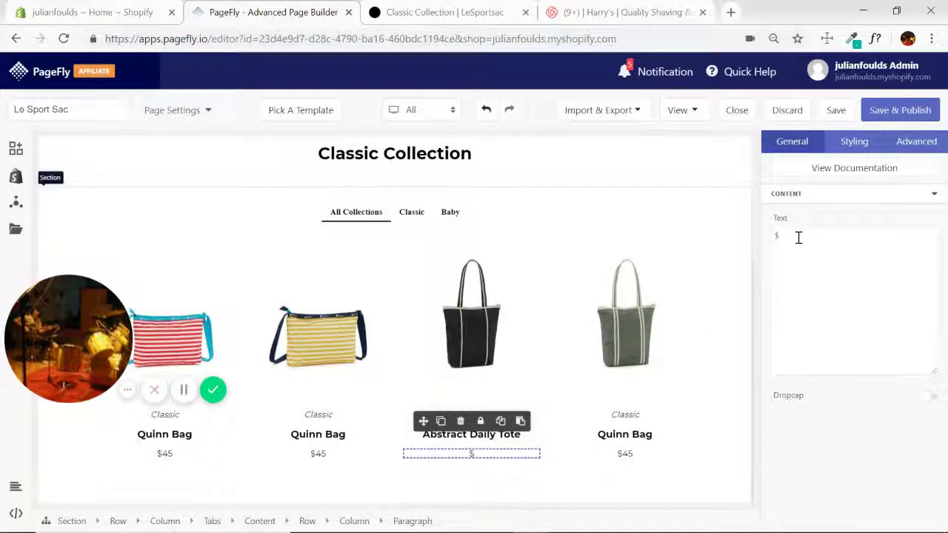
# Delete the fourth product column and duplicate the Abstract Daily Tote column to take its place
pyautogui.click(643, 435)
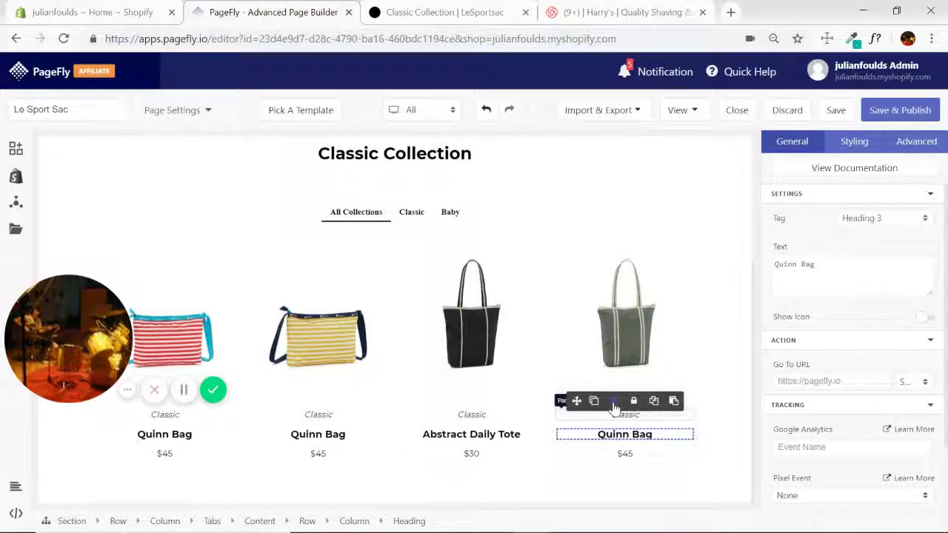
pyautogui.click(673, 362)
pyautogui.click(687, 414)
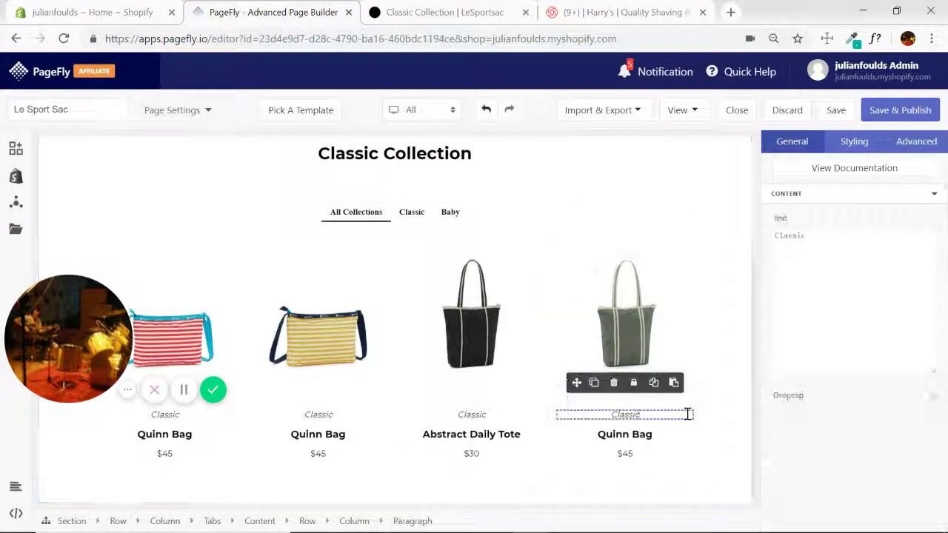
pyautogui.click(354, 521)
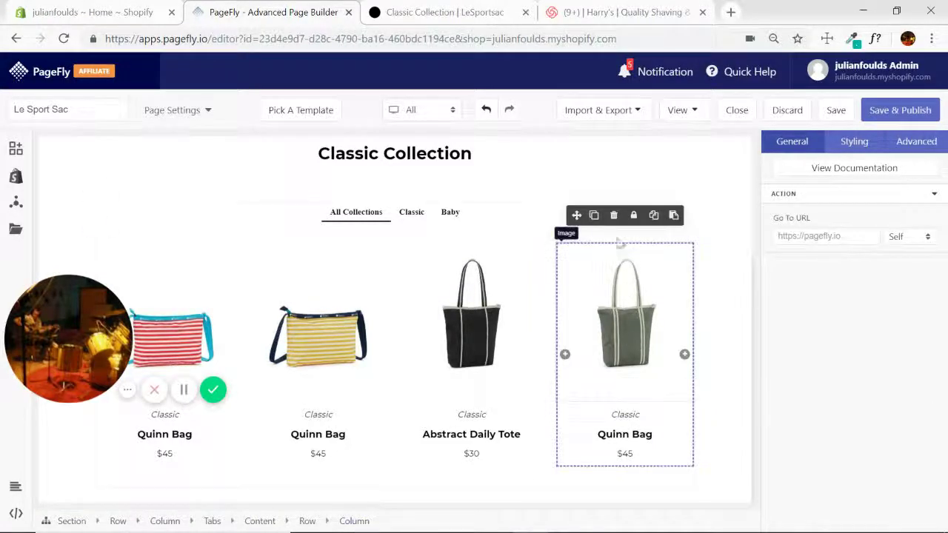
pyautogui.click(613, 215)
pyautogui.click(442, 215)
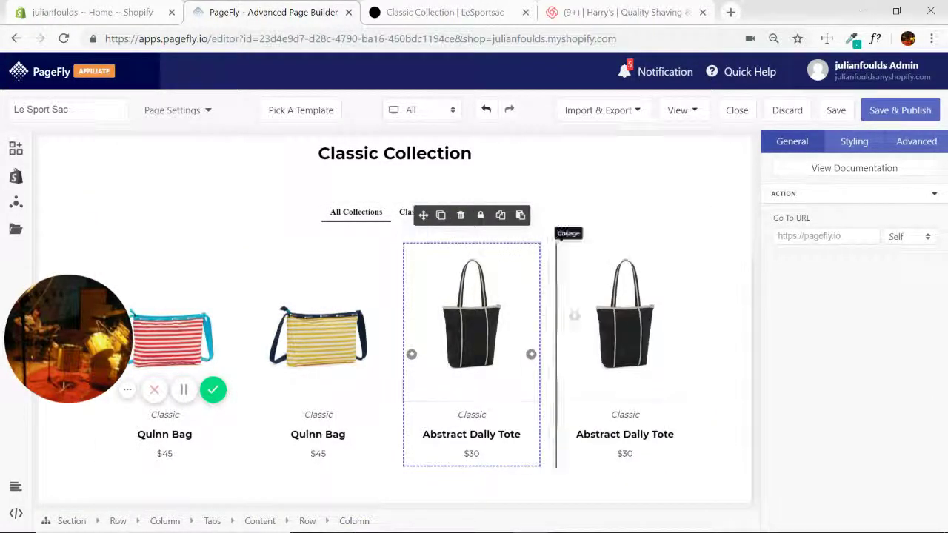
# Replace the image in the duplicated fourth column with the green tote picture
pyautogui.click(606, 337)
pyautogui.click(918, 237)
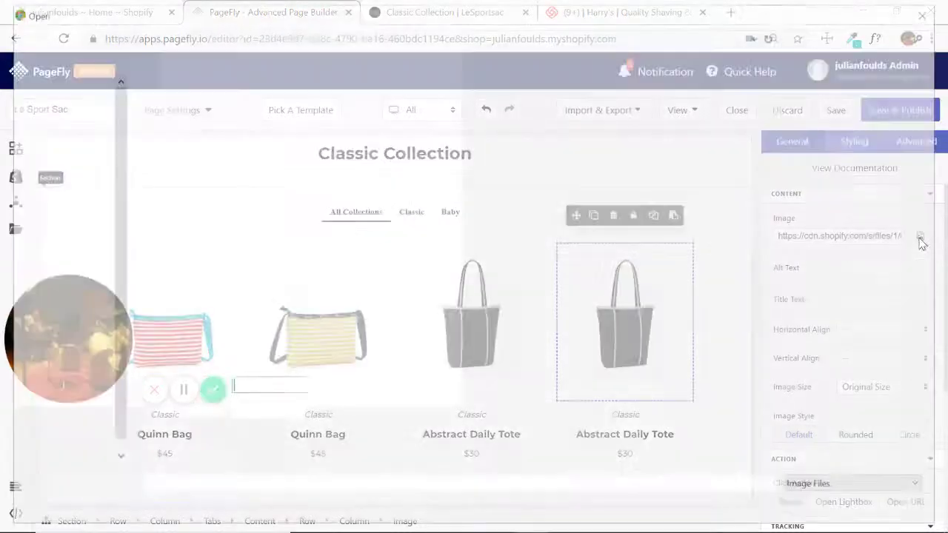
pyautogui.doubleClick(426, 117)
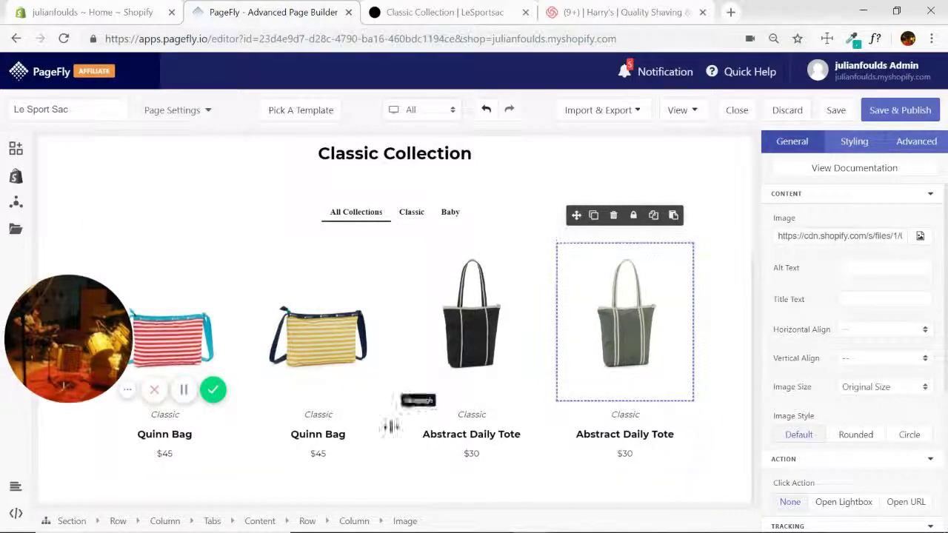
# Duplicate the whole four-column product row to create a second row beneath it
pyautogui.click(306, 521)
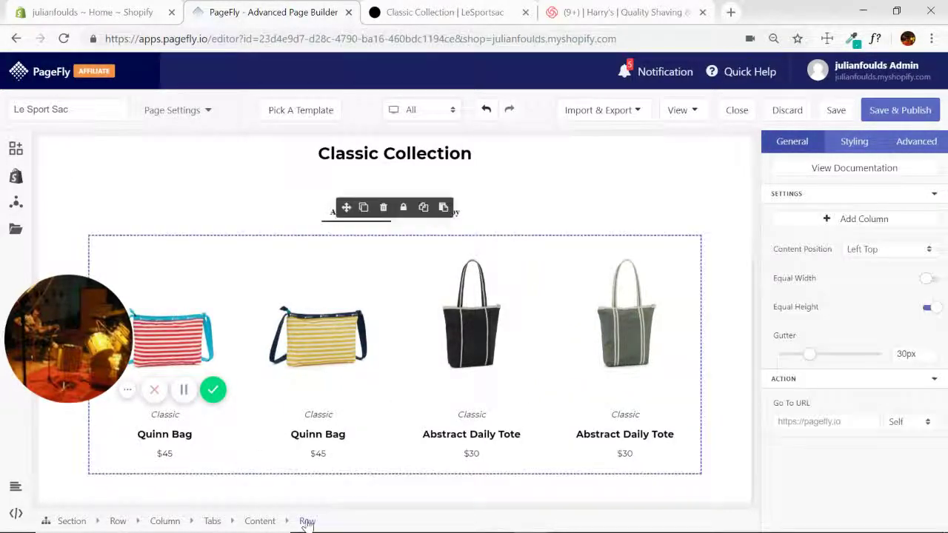
pyautogui.click(363, 207)
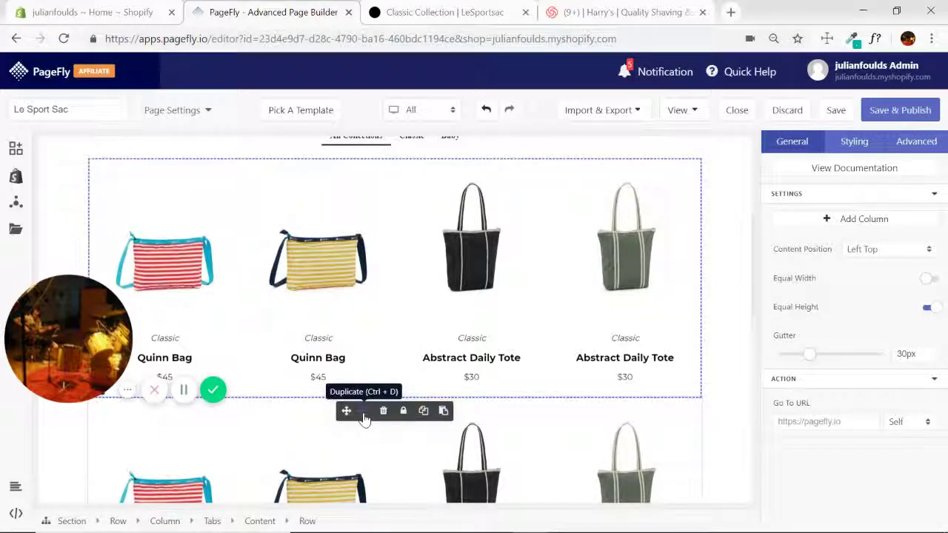
pyautogui.scroll(-3, 667, 360)
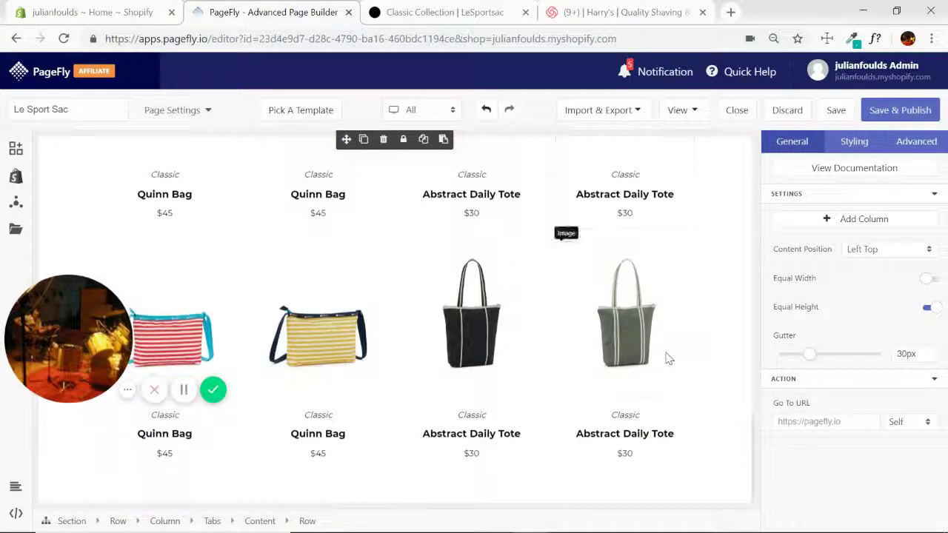
pyautogui.scroll(5, 647, 361)
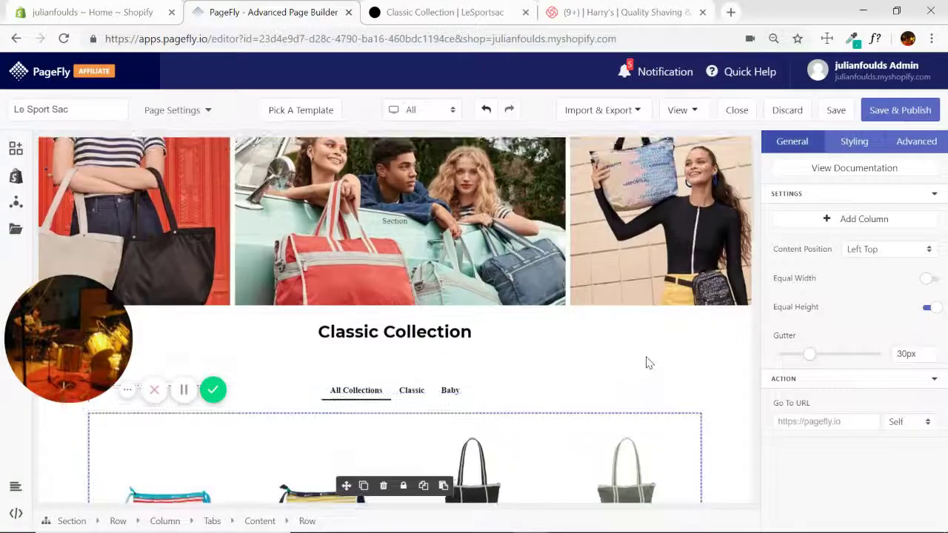
pyautogui.scroll(-4, 646, 362)
pyautogui.scroll(-2, 647, 361)
pyautogui.scroll(4, 647, 362)
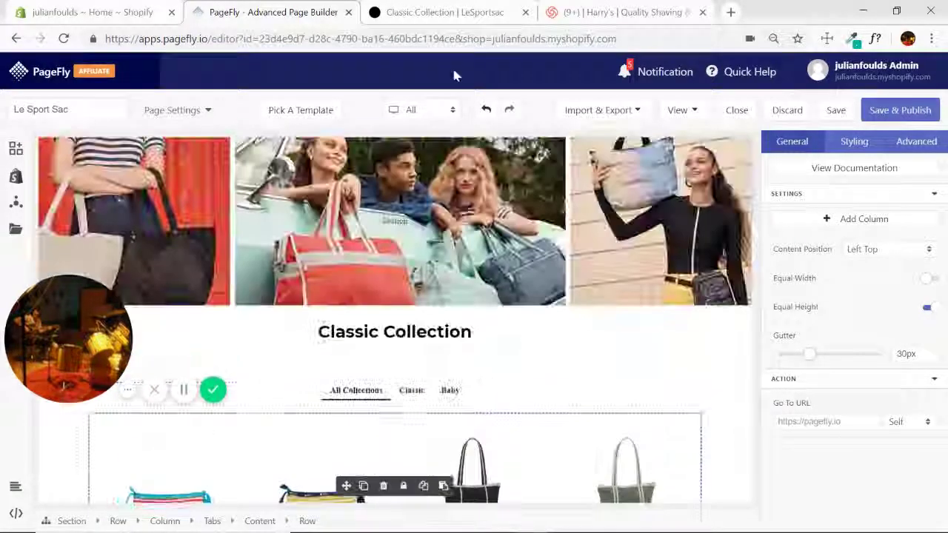
# Examine the LeSportsac page's product rows and the three-column promotional section beneath them, comparing them with the PageFly layout
pyautogui.click(445, 12)
pyautogui.scroll(-2, 348, 256)
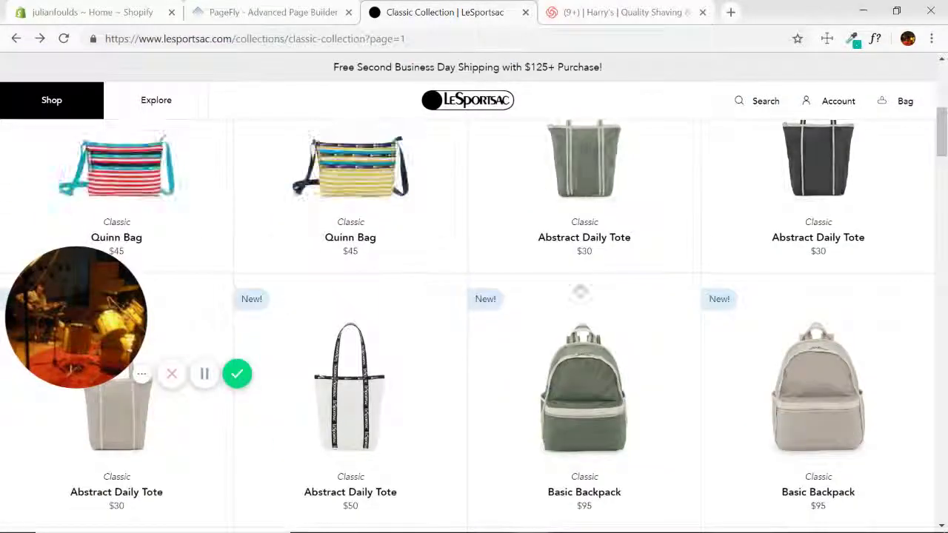
pyautogui.scroll(-5, 762, 209)
pyautogui.scroll(-6, 360, 262)
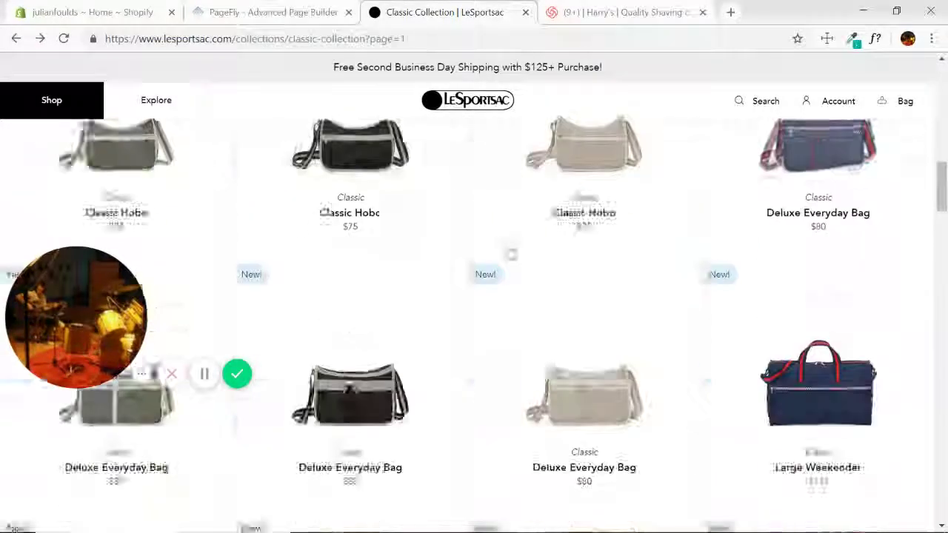
pyautogui.scroll(-6, 485, 247)
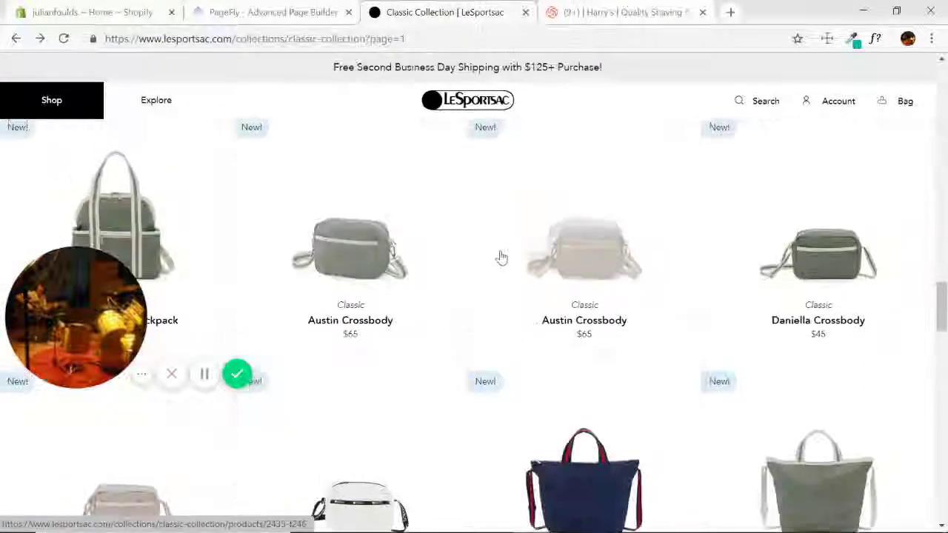
pyautogui.scroll(8, 501, 259)
pyautogui.scroll(10, 585, 276)
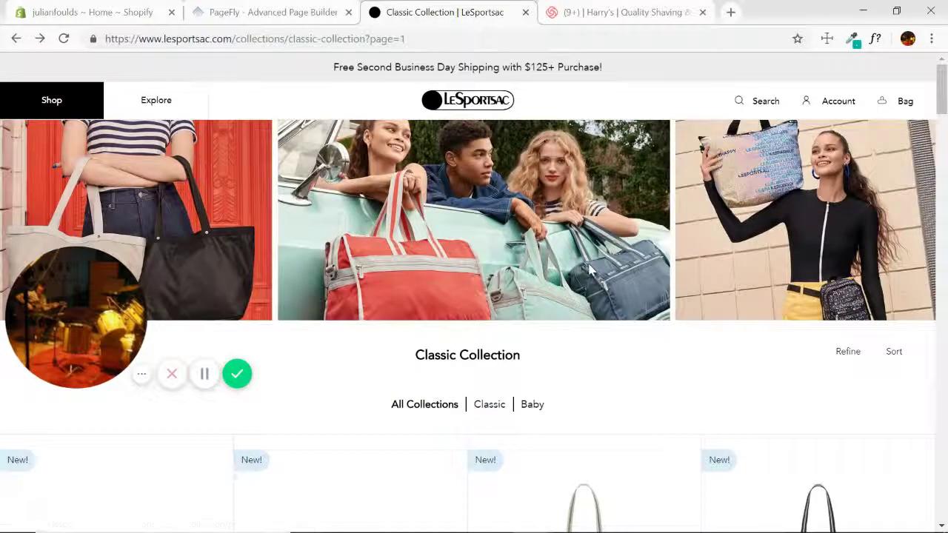
pyautogui.click(274, 12)
pyautogui.scroll(-5, 400, 329)
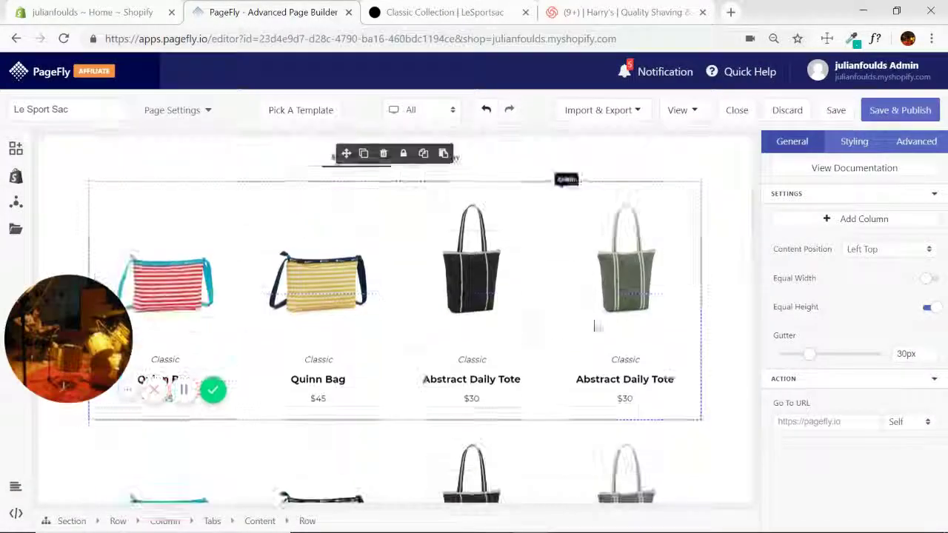
pyautogui.scroll(-1, 400, 330)
pyautogui.scroll(-1, 518, 318)
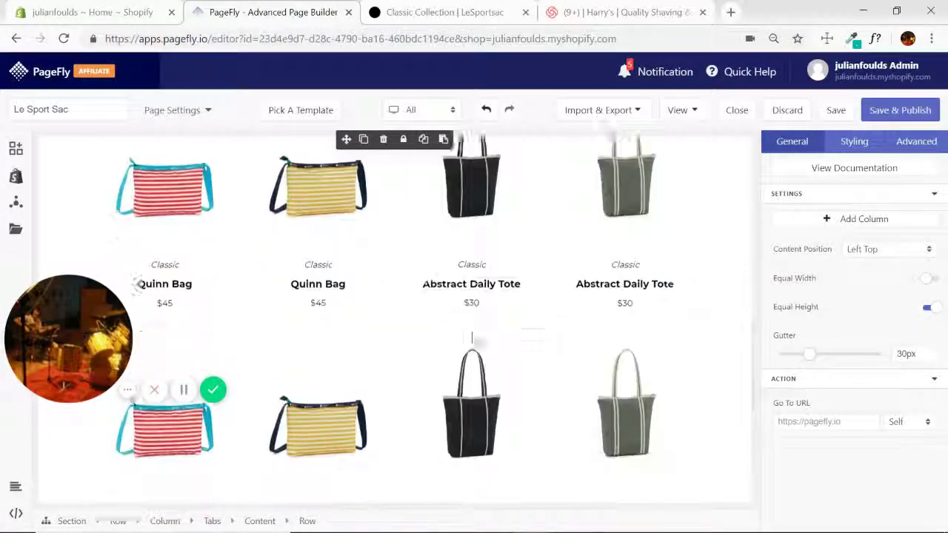
pyautogui.click(403, 9)
pyautogui.scroll(-15, 474, 296)
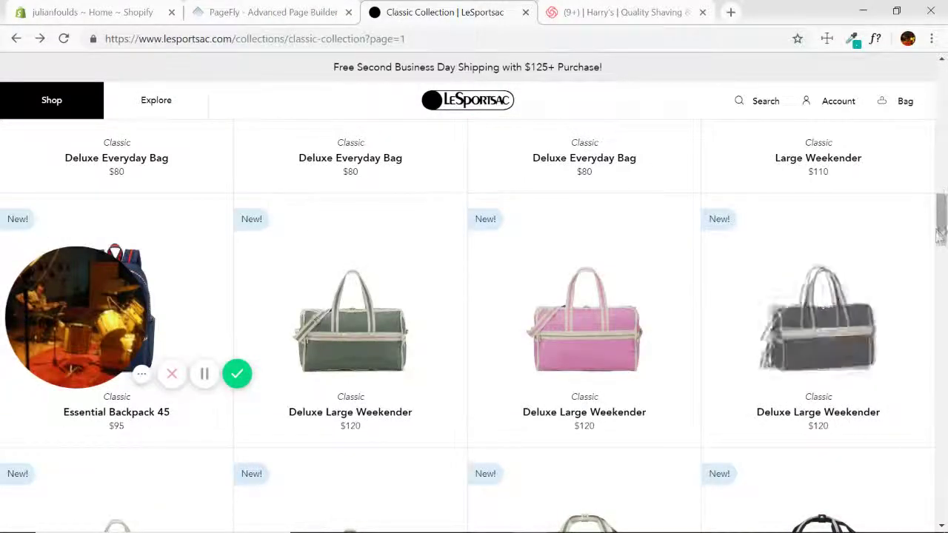
pyautogui.moveTo(939, 234); pyautogui.dragTo(944, 476)
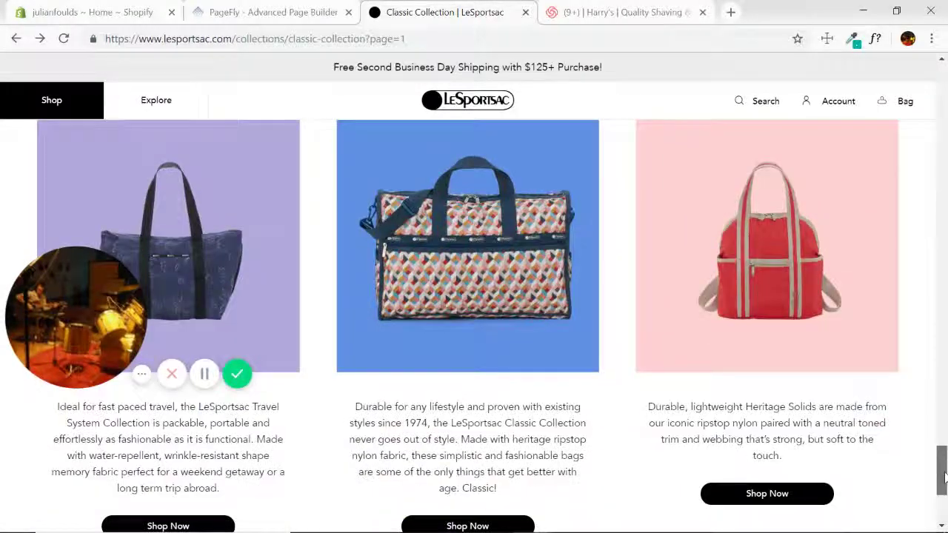
# In PageFly, add a full section beneath the product rows and place a row with three equal columns in it
pyautogui.click(267, 12)
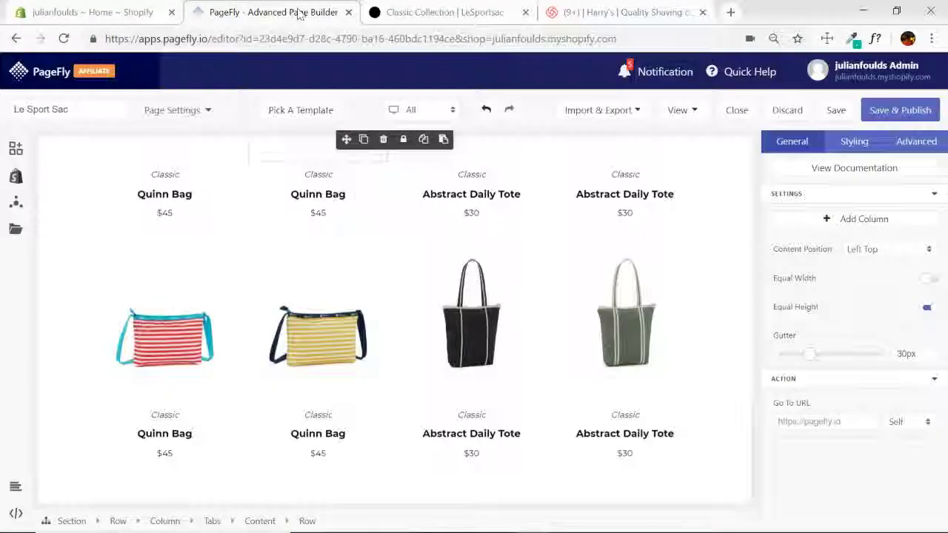
pyautogui.click(15, 148)
pyautogui.moveTo(270, 187); pyautogui.dragTo(400, 474)
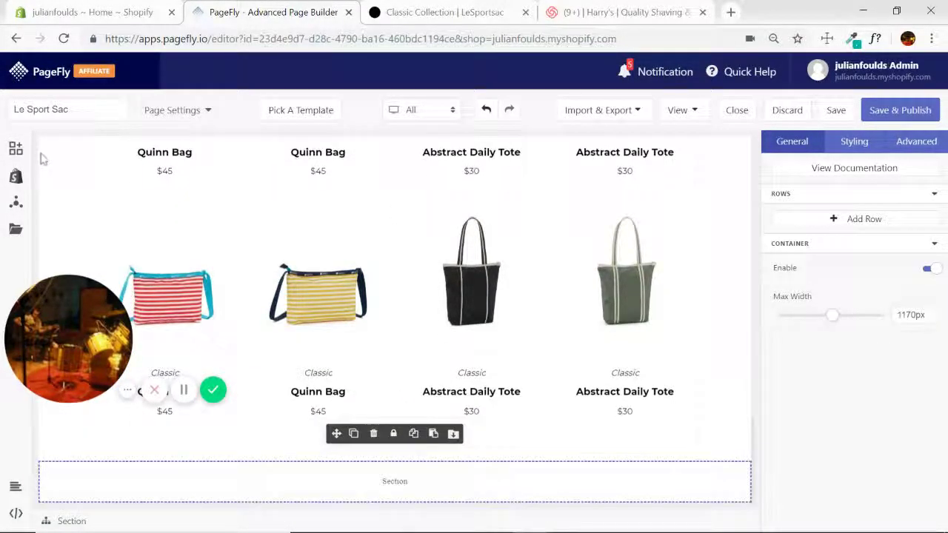
pyautogui.click(12, 150)
pyautogui.scroll(-3, 249, 254)
pyautogui.moveTo(275, 275); pyautogui.dragTo(396, 483)
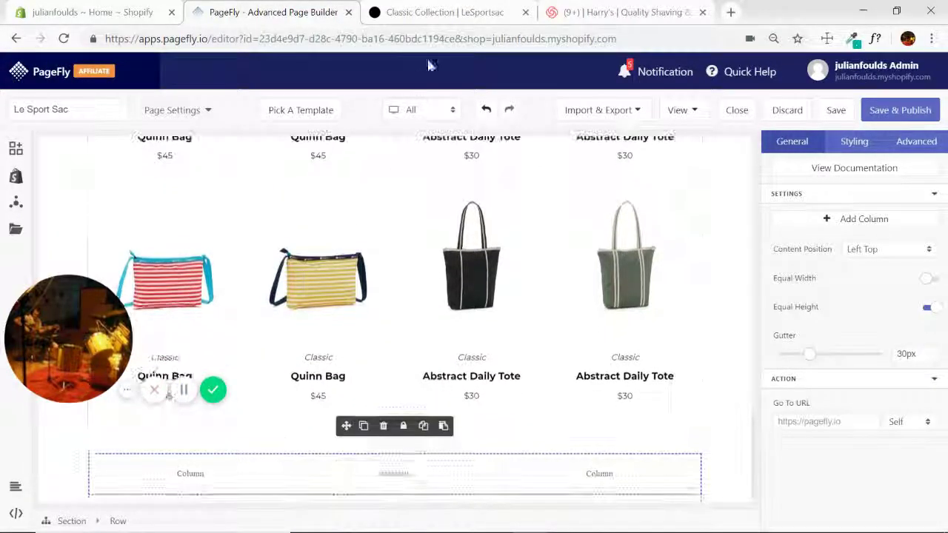
# Check the promotional columns on the LeSportsac page, and add a plain image element to the new row's first column in PageFly
pyautogui.click(443, 11)
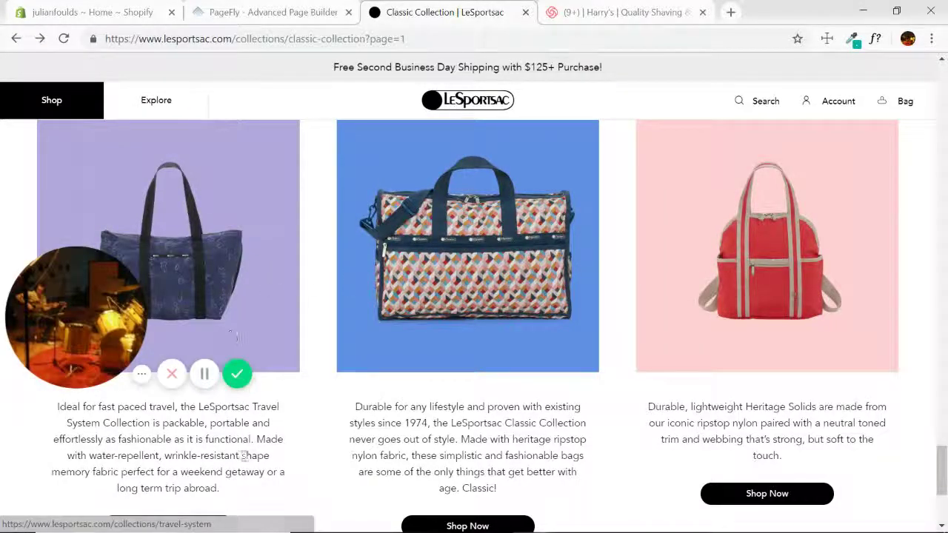
pyautogui.scroll(-3, 235, 337)
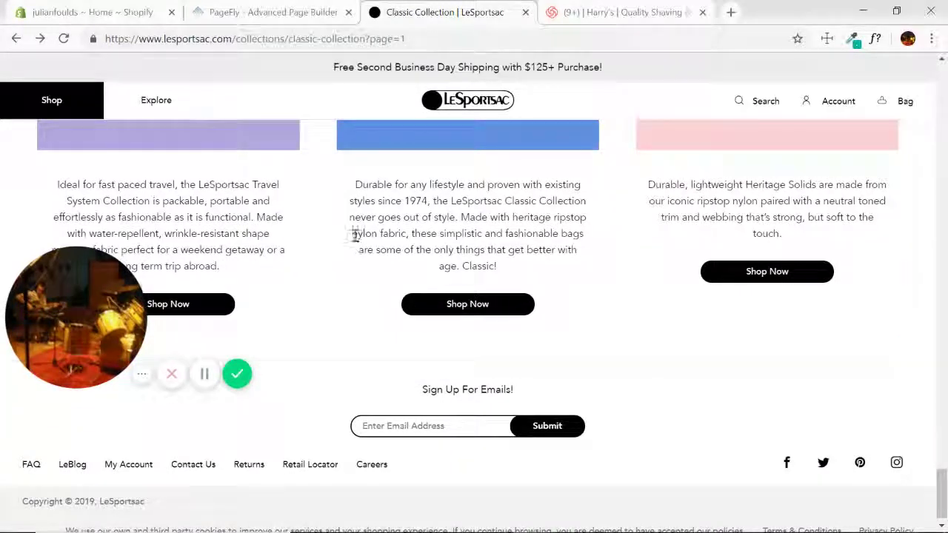
pyautogui.scroll(5, 354, 236)
pyautogui.click(266, 13)
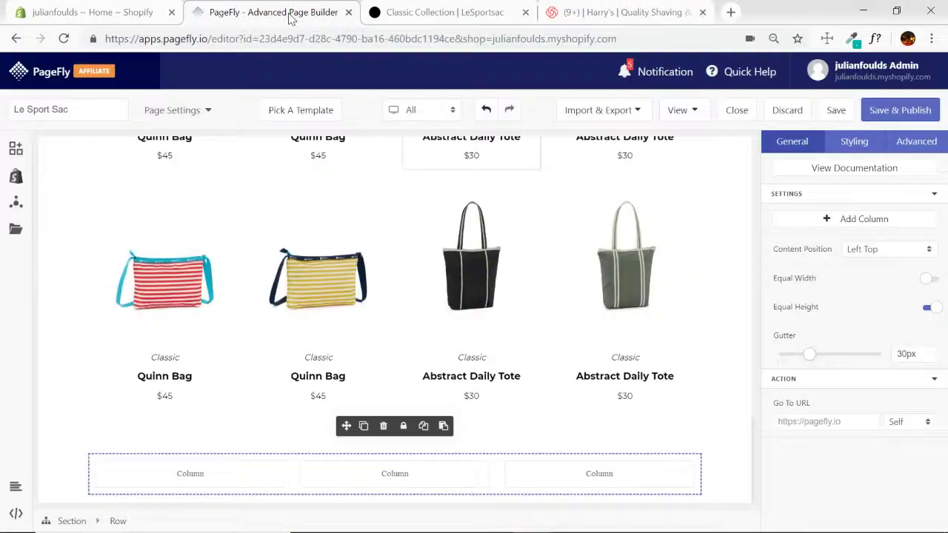
pyautogui.click(16, 148)
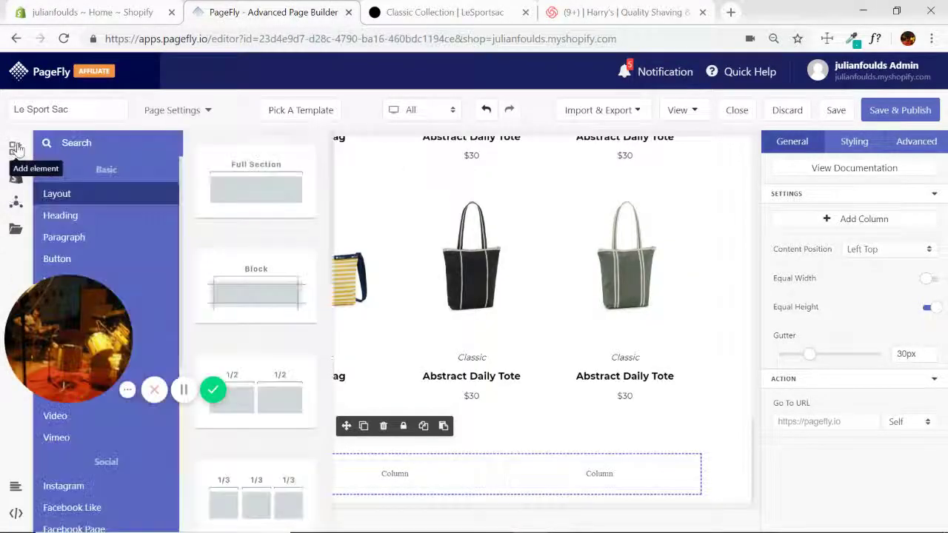
pyautogui.scroll(-2, 74, 222)
pyautogui.click(63, 226)
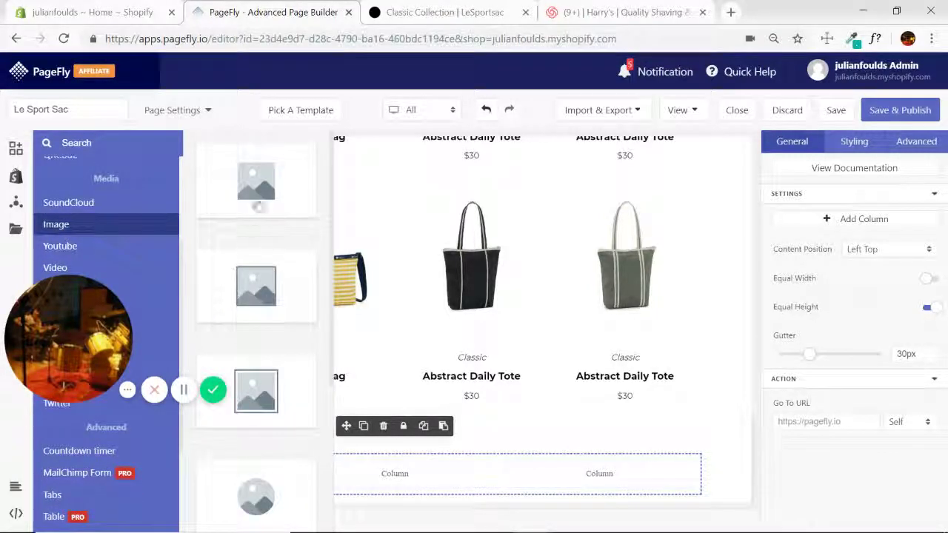
pyautogui.moveTo(257, 206); pyautogui.dragTo(201, 469)
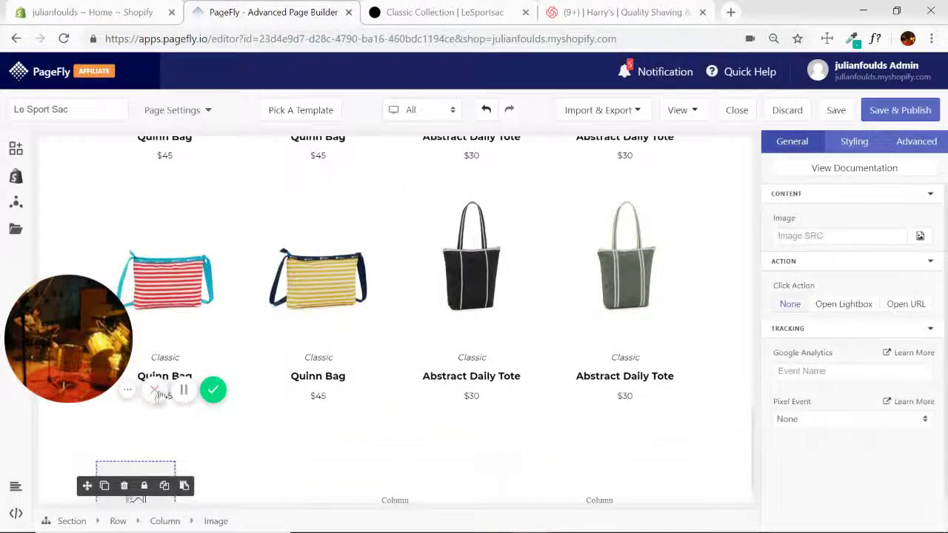
# Add a paragraph below the image in the first column, and place a Block layout element beneath it
pyautogui.click(15, 149)
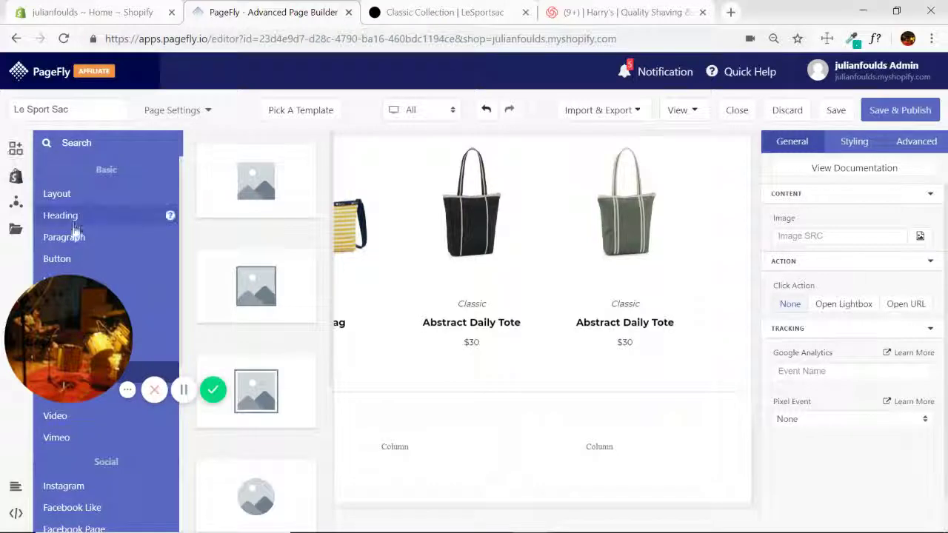
pyautogui.click(74, 237)
pyautogui.moveTo(259, 185); pyautogui.dragTo(265, 451)
pyautogui.click(15, 148)
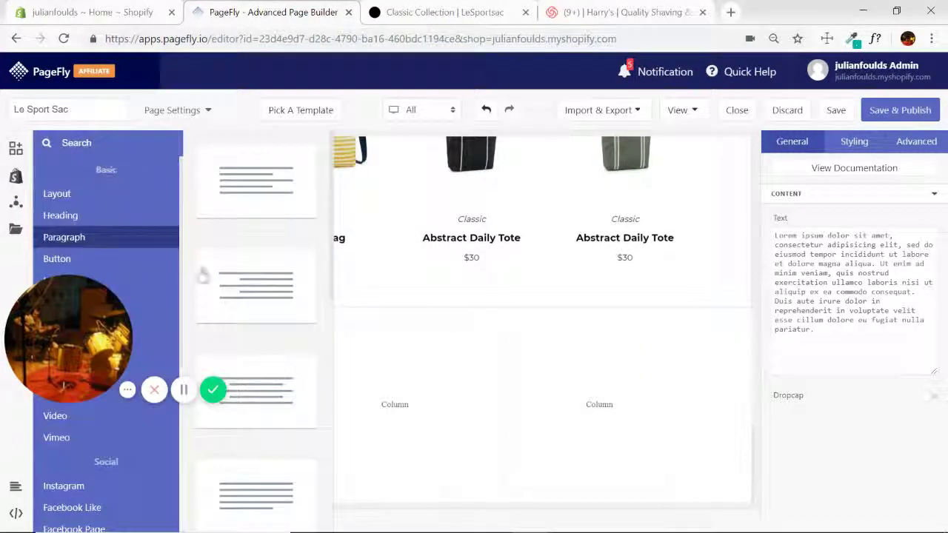
pyautogui.click(97, 197)
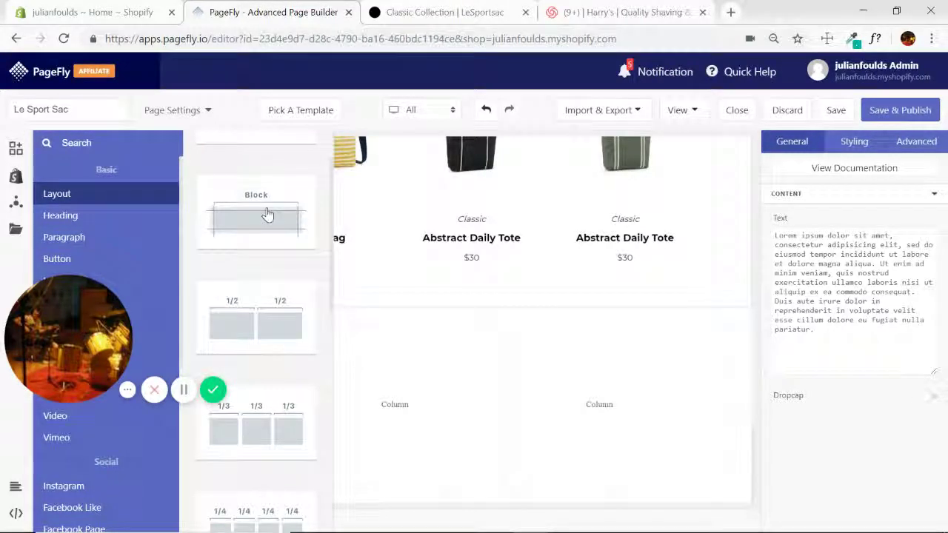
pyautogui.moveTo(269, 214); pyautogui.dragTo(259, 392)
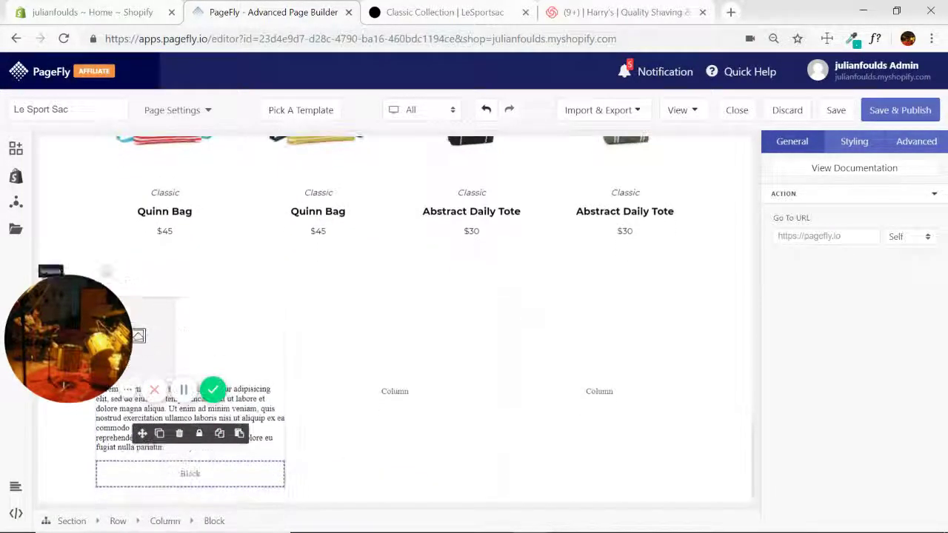
# Add a rounded, filled button without an icon to the Block beneath the paragraph in the first column
pyautogui.click(15, 149)
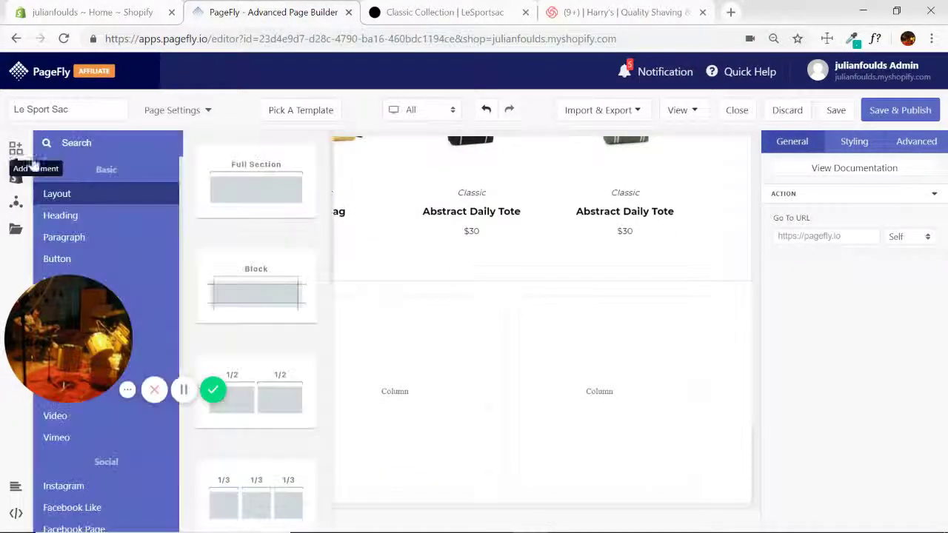
pyautogui.click(67, 260)
pyautogui.scroll(-5, 251, 222)
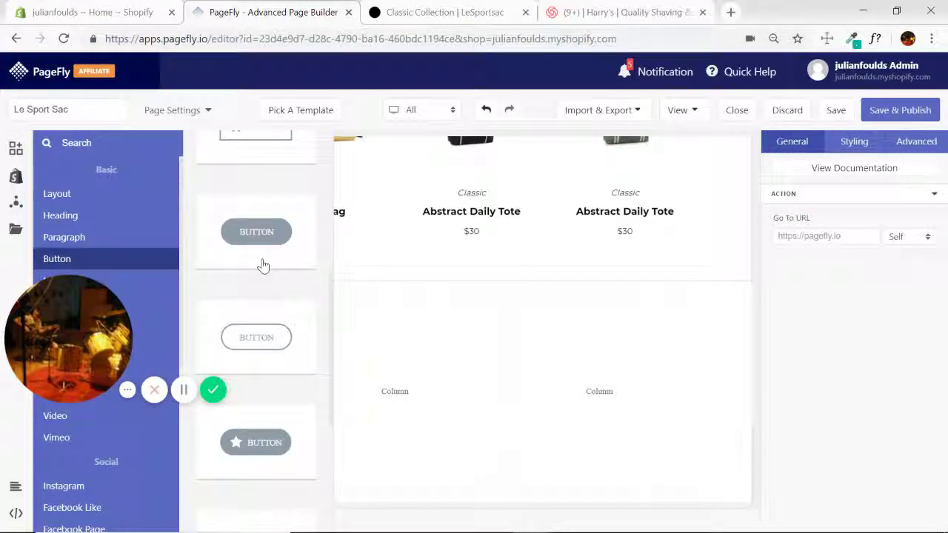
pyautogui.scroll(1, 255, 312)
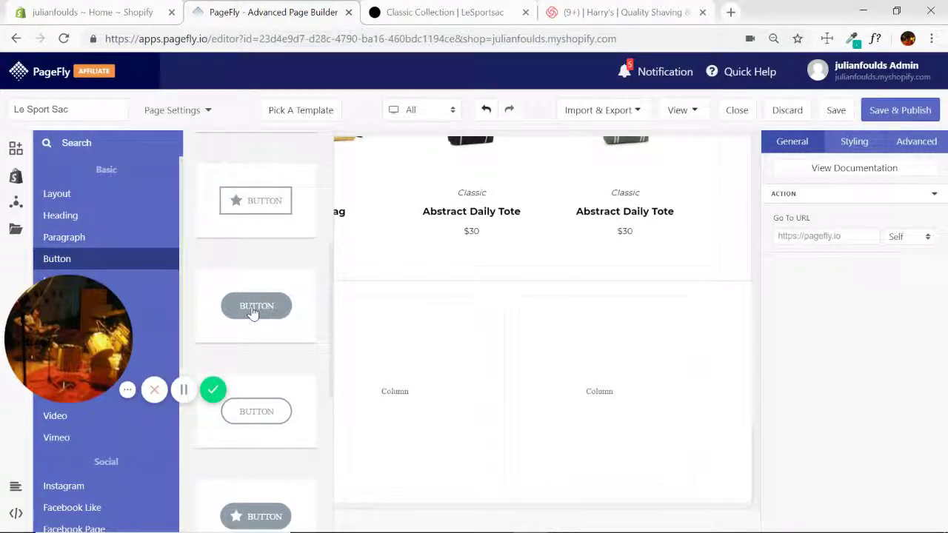
pyautogui.moveTo(252, 313); pyautogui.dragTo(194, 478)
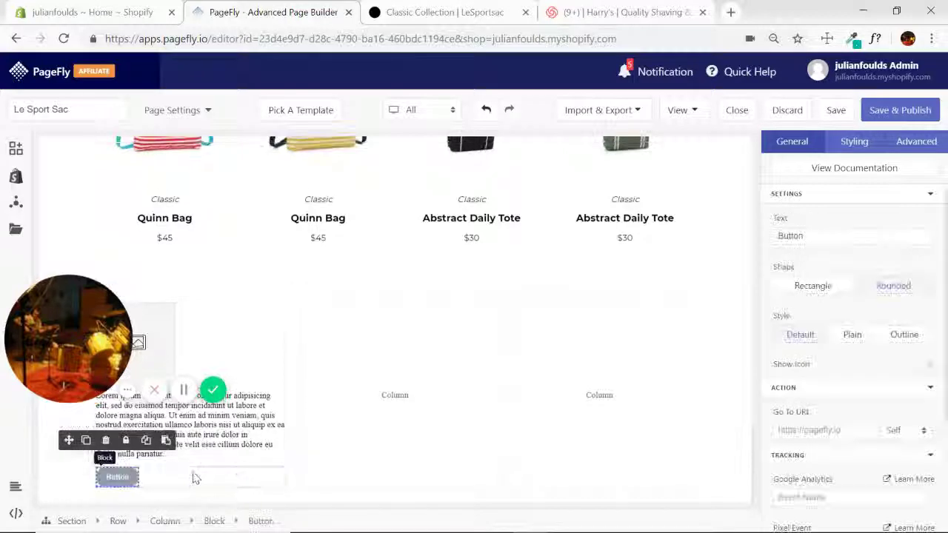
# Center-align the contents of the first column: the image, paragraph and button
pyautogui.click(263, 345)
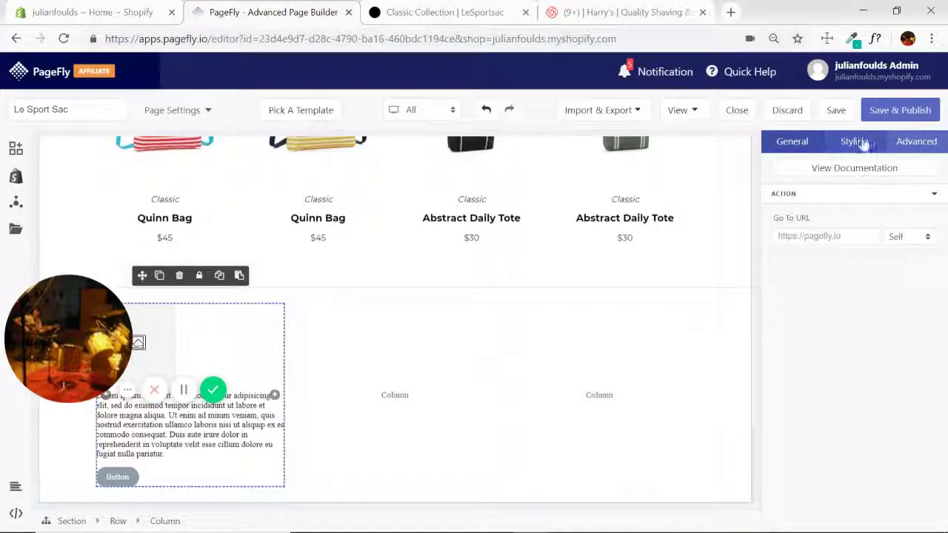
pyautogui.click(859, 142)
pyautogui.click(833, 383)
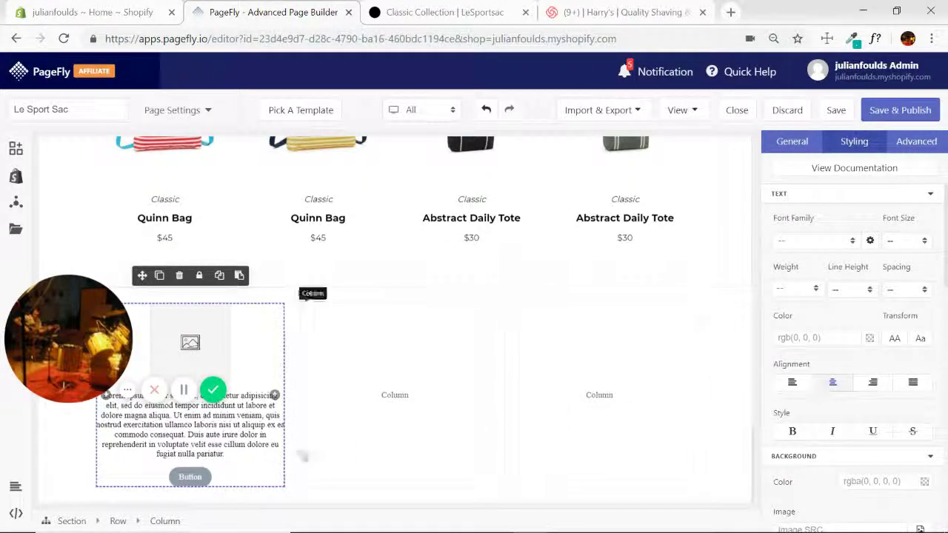
# Set the font family of the first column's paragraph and button to Montserrat
pyautogui.click(245, 444)
pyautogui.click(837, 245)
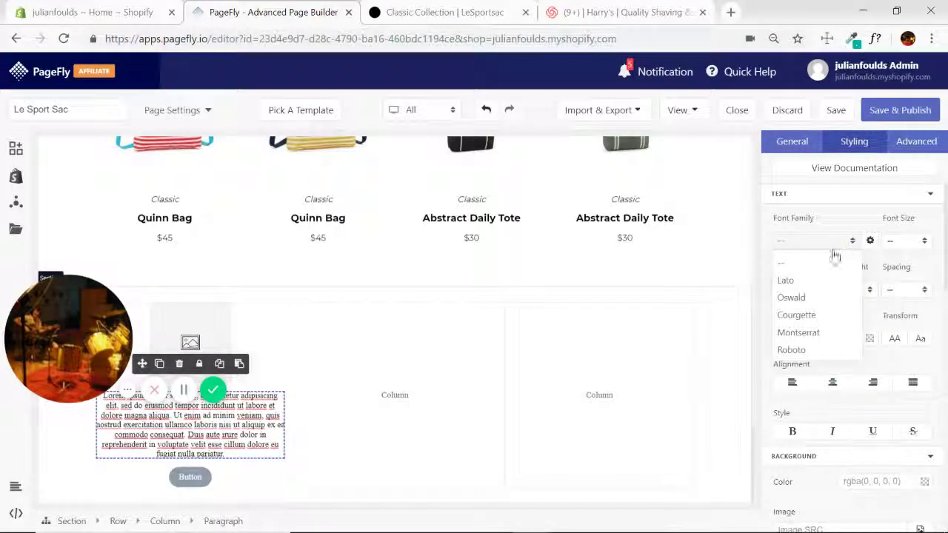
pyautogui.click(798, 333)
pyautogui.click(195, 482)
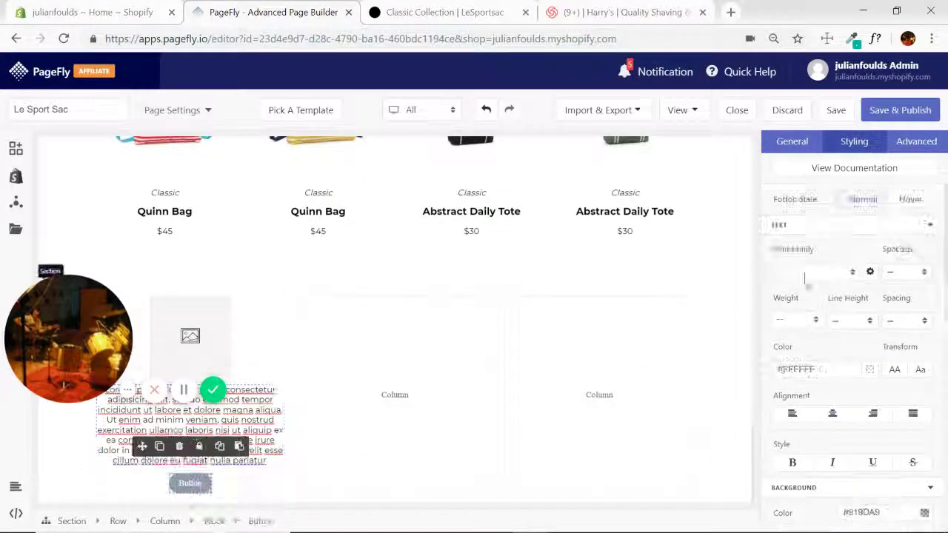
pyautogui.click(848, 272)
pyautogui.click(799, 364)
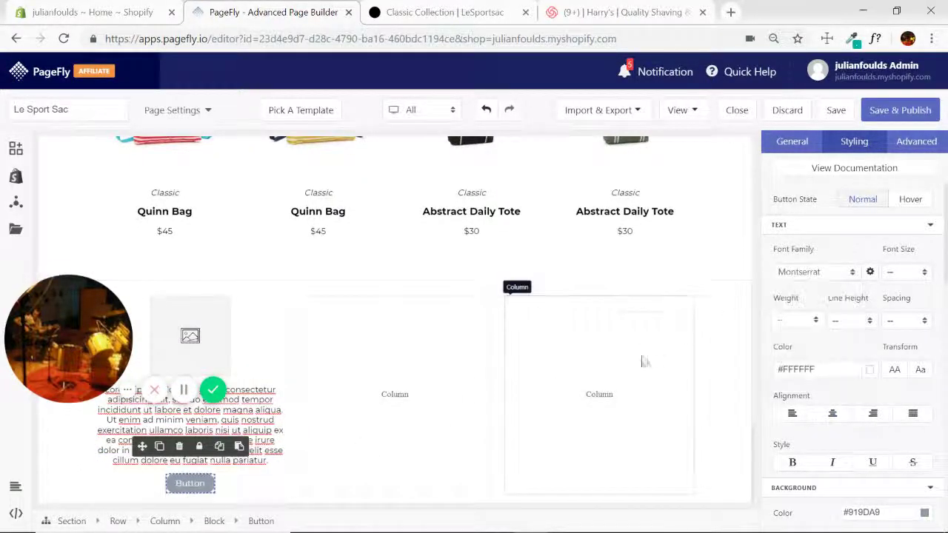
# Replace the first column's placeholder paragraph with the "Ideal for fast paced travel" description copied from the LeSportsac page
pyautogui.click(126, 400)
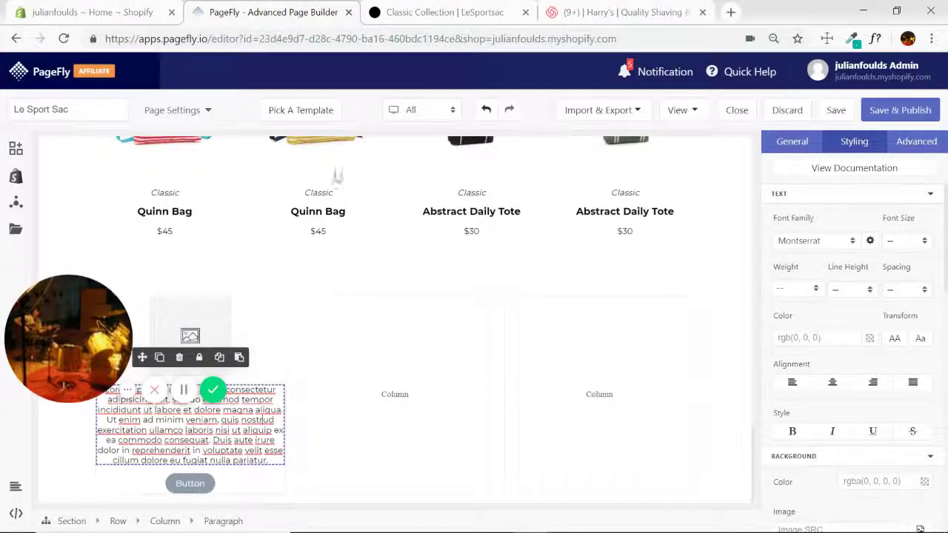
pyautogui.click(444, 12)
pyautogui.scroll(-2, 318, 351)
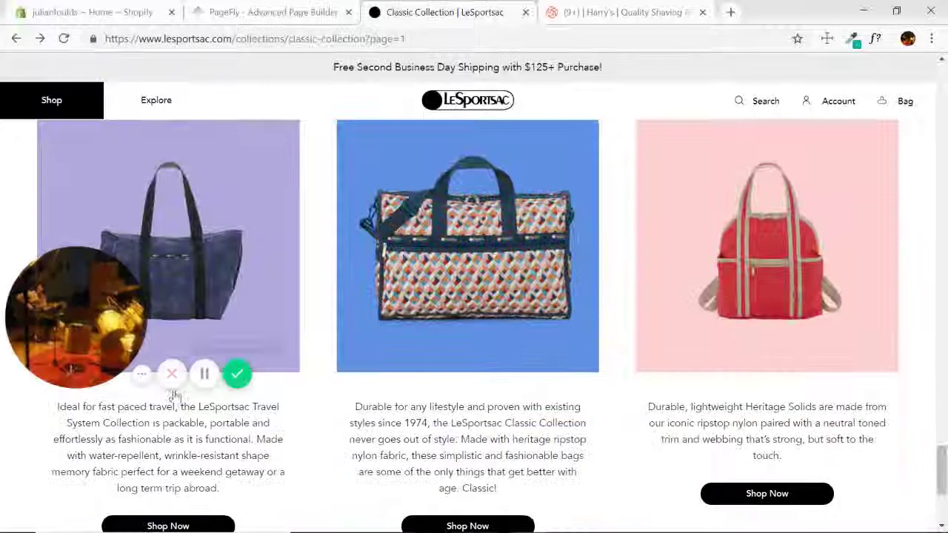
pyautogui.tripleClick(164, 472)
pyautogui.hotkey('ctrl', 'c')
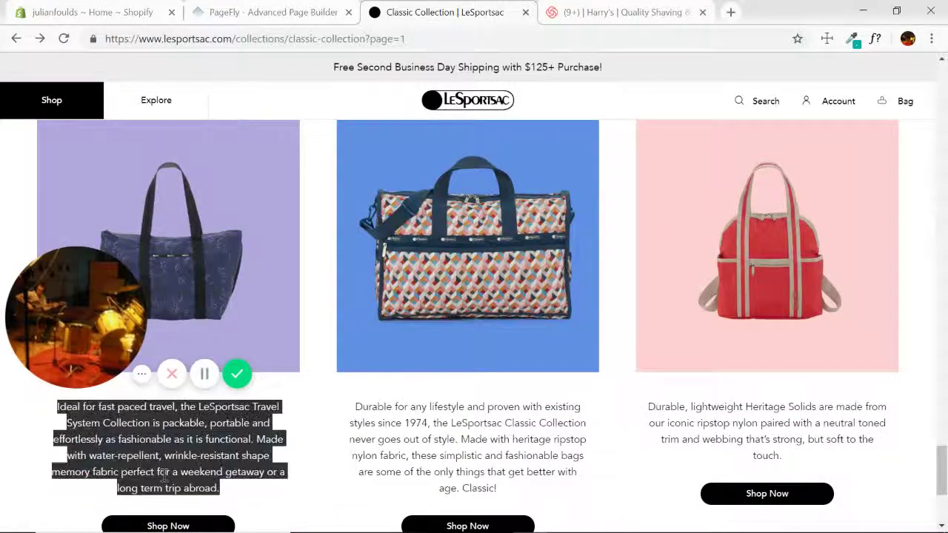
pyautogui.click(288, 15)
pyautogui.click(792, 140)
pyautogui.click(830, 292)
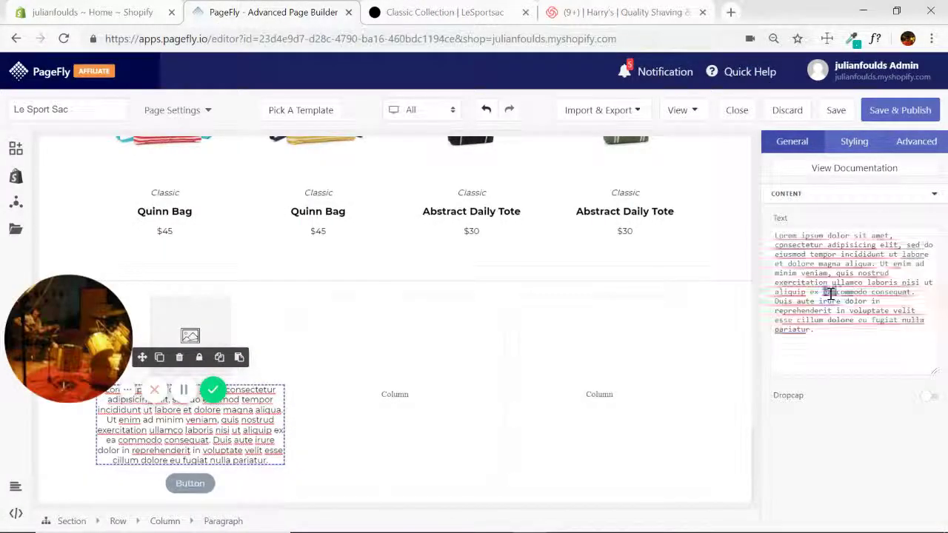
pyautogui.hotkey('ctrl', 'a')
pyautogui.hotkey('ctrl', 'v')
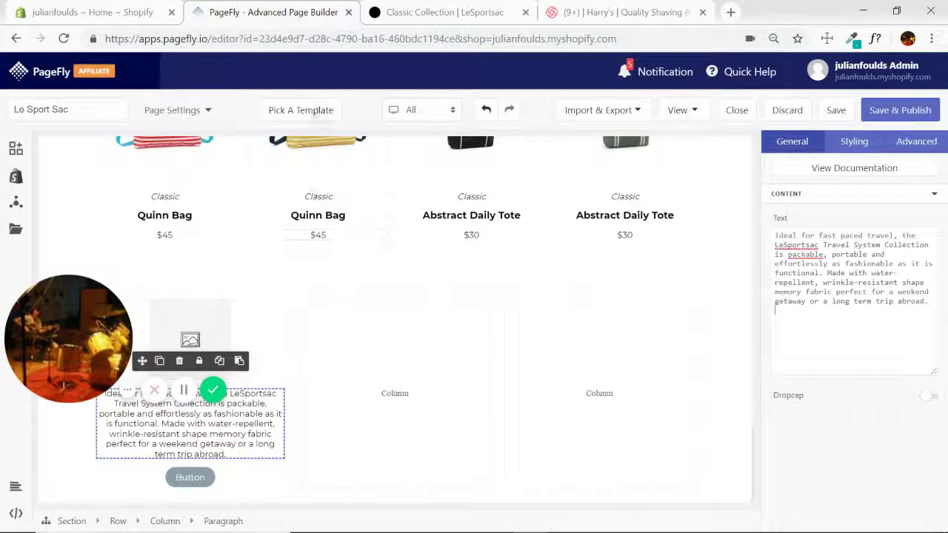
# Check the button wording on the LeSportsac page and set the first column's button text in PageFly to "Shop Now"
pyautogui.click(444, 12)
pyautogui.scroll(-1, 282, 355)
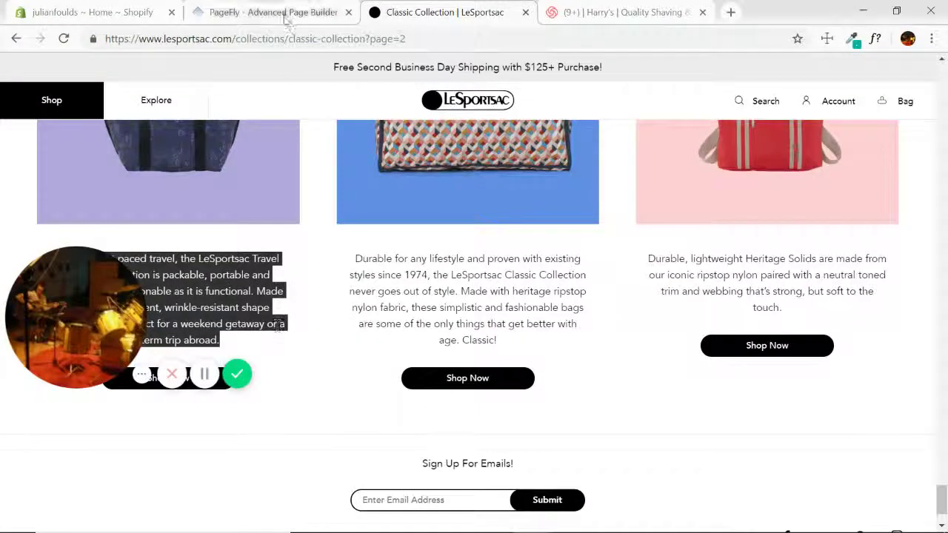
pyautogui.click(287, 15)
pyautogui.click(190, 477)
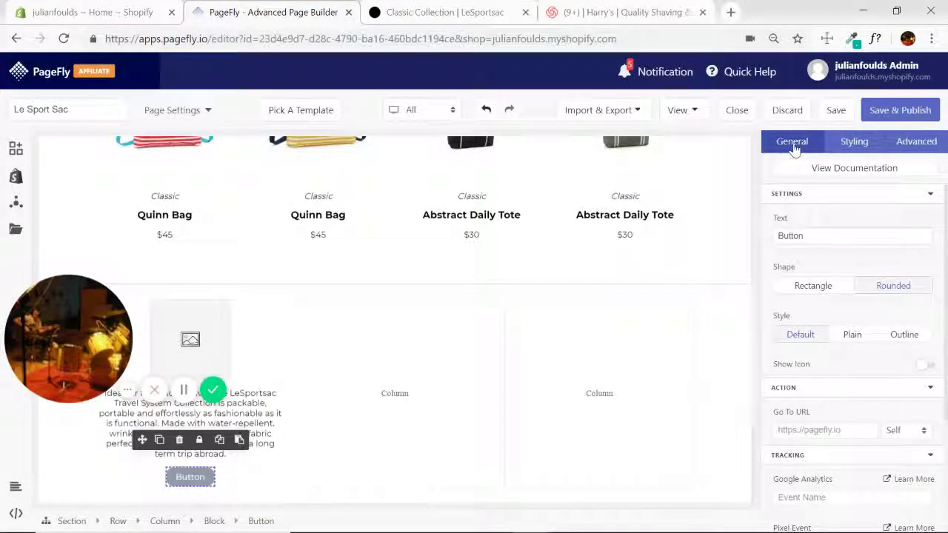
pyautogui.click(816, 234)
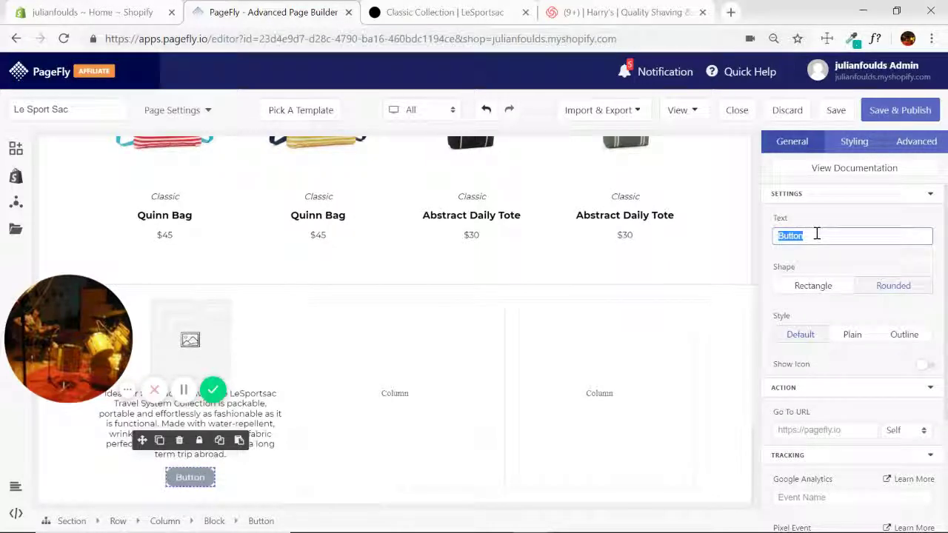
pyautogui.click(445, 12)
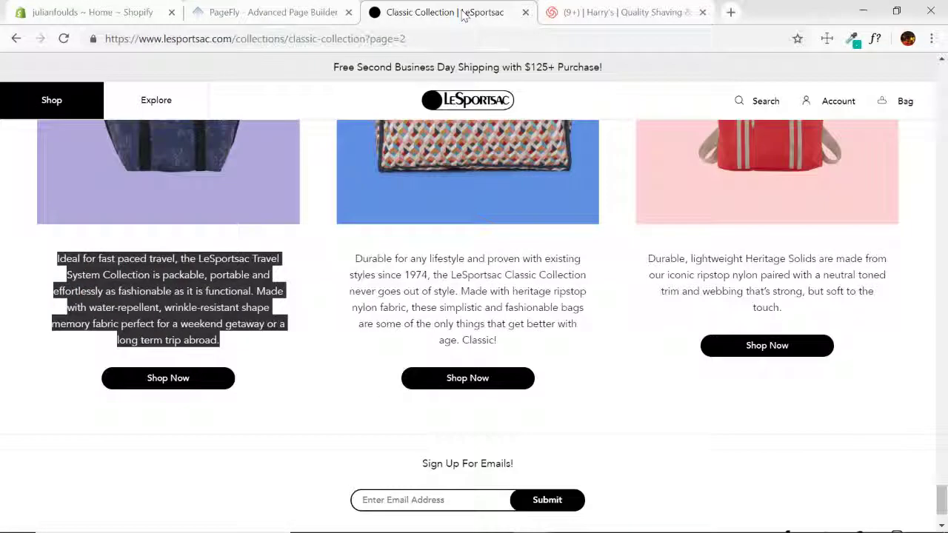
pyautogui.click(267, 12)
pyautogui.write('B')
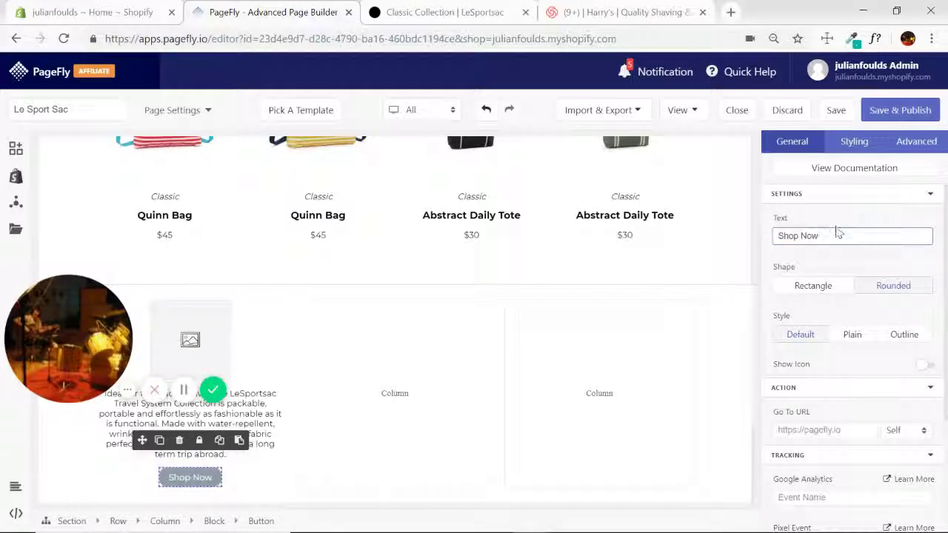
# Set the Shop Now button's background color to black, #000000
pyautogui.click(854, 141)
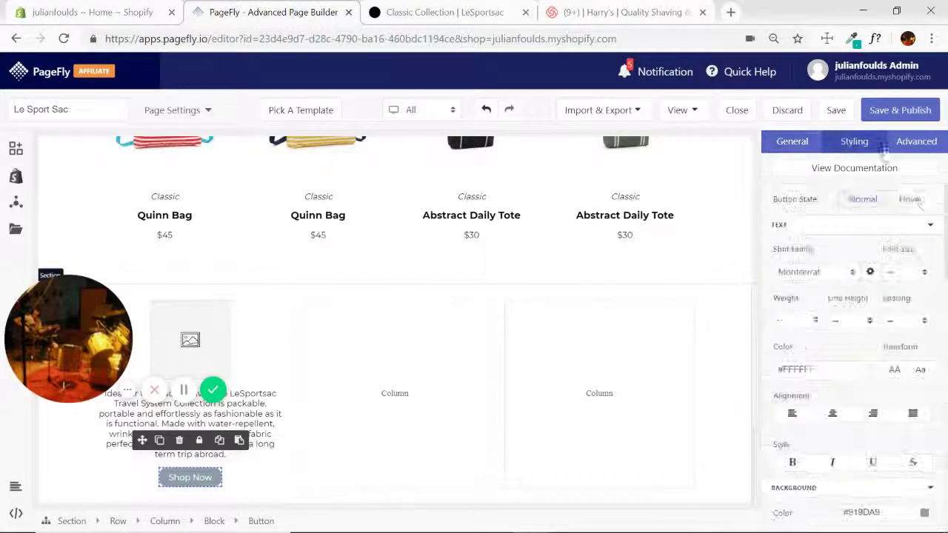
pyautogui.click(931, 225)
pyautogui.click(926, 271)
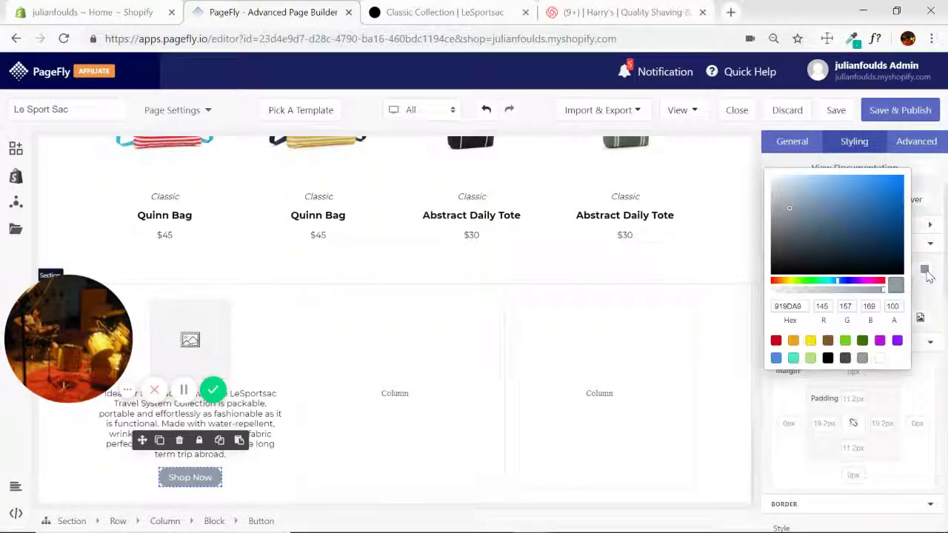
pyautogui.click(828, 359)
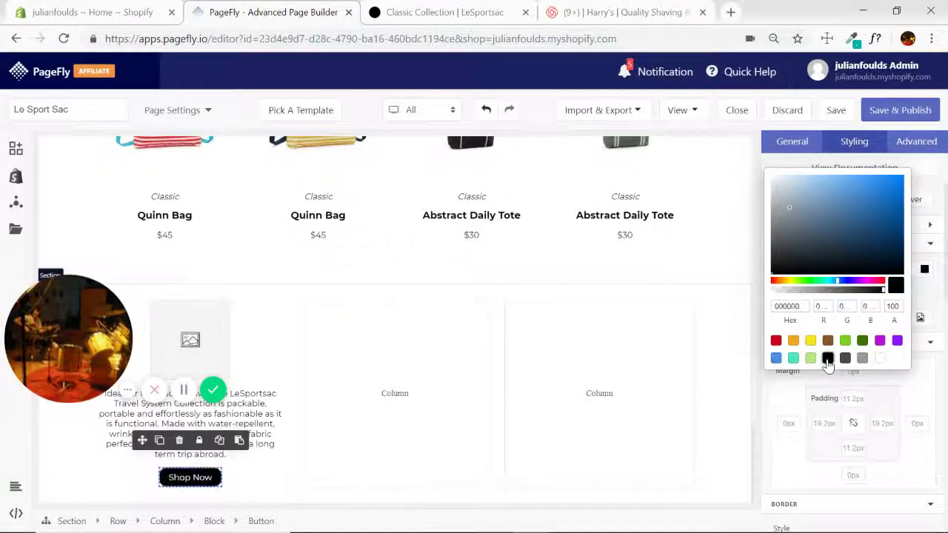
pyautogui.click(919, 406)
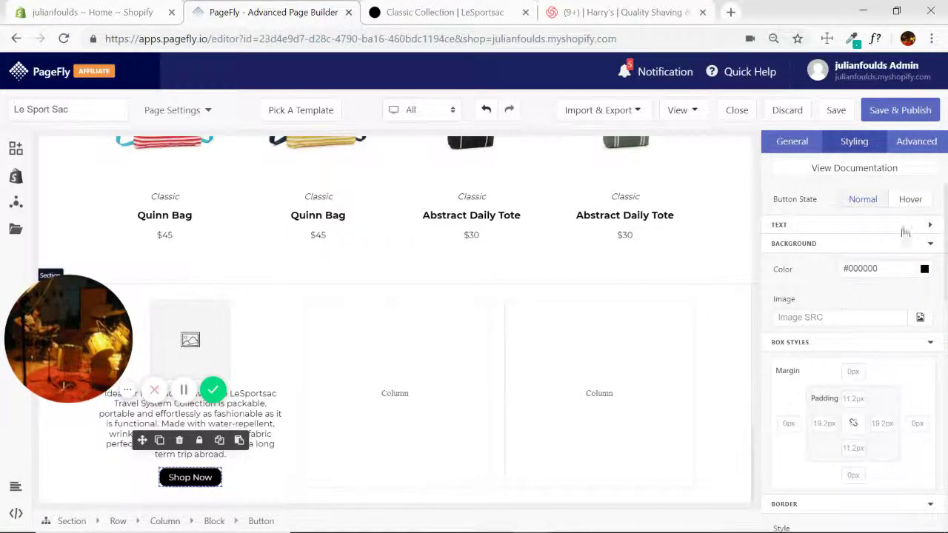
# Make the Shop Now button's text bold and set its left and right padding to 10%
pyautogui.click(930, 225)
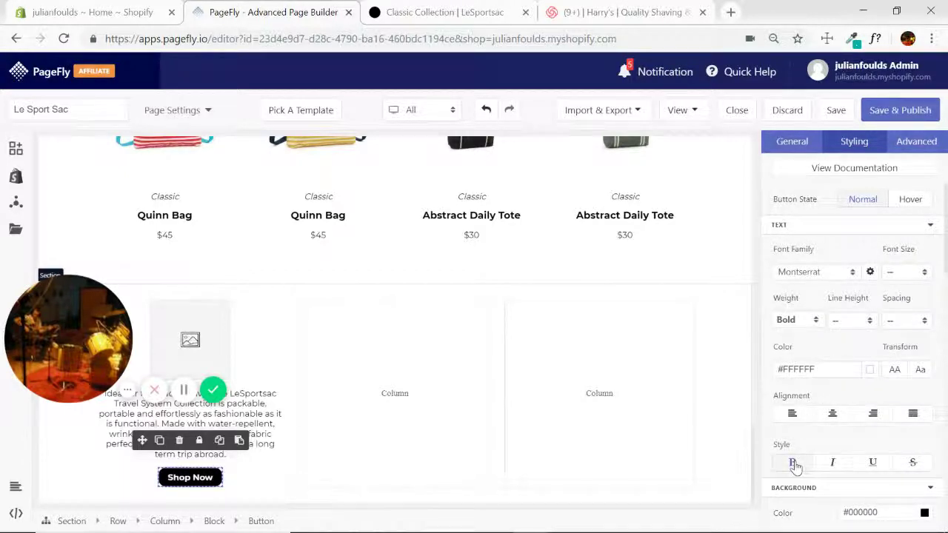
pyautogui.click(931, 226)
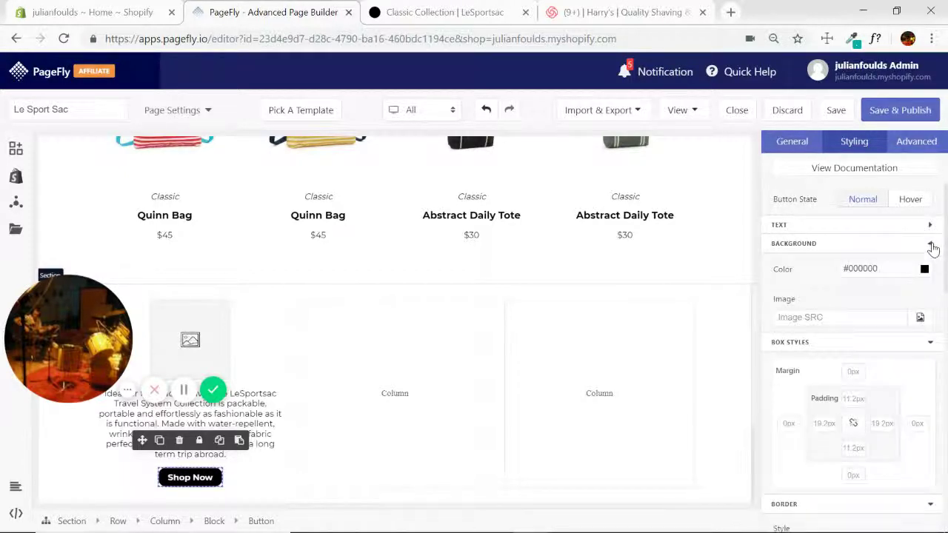
pyautogui.click(932, 244)
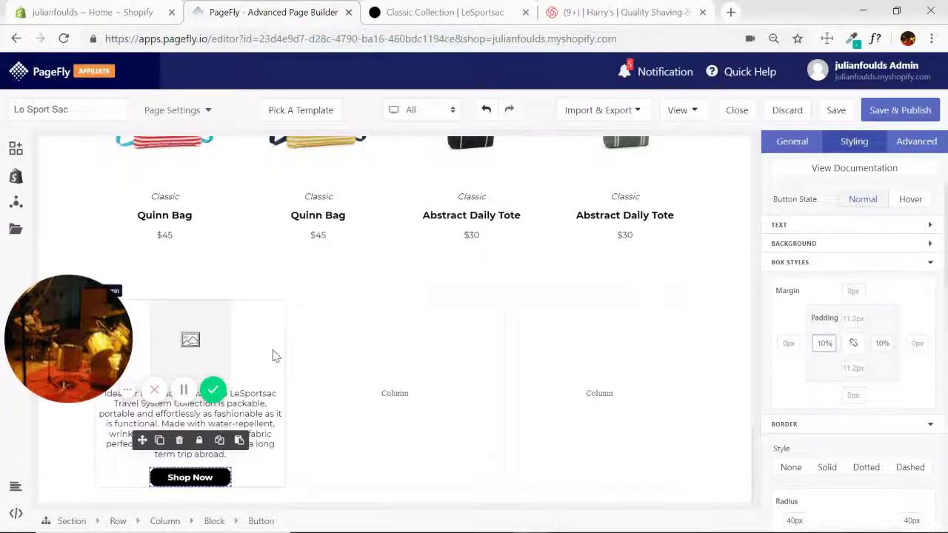
# Check the first promotional image on the LeSportsac page, and upload the trave-system-bot-feat-collection file into the first column's image element in PageFly
pyautogui.click(218, 344)
pyautogui.click(468, 13)
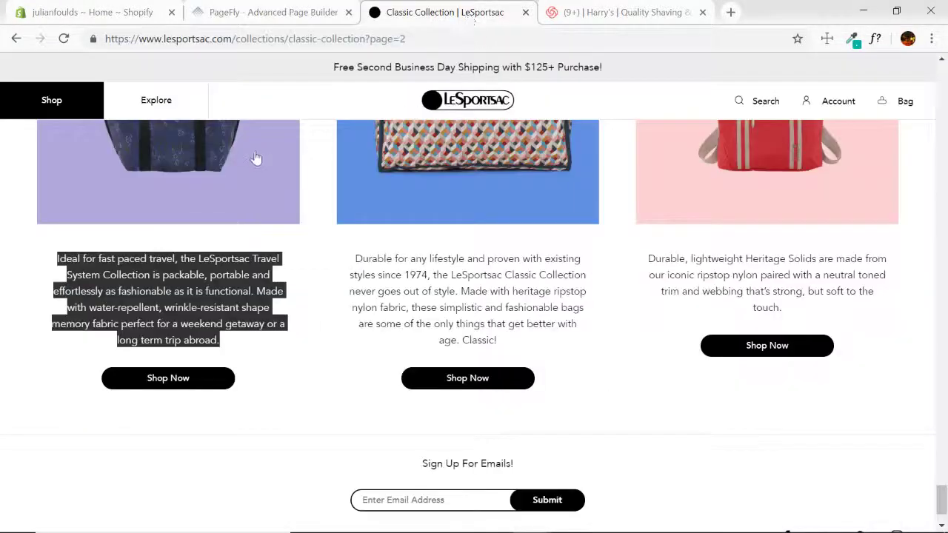
pyautogui.click(321, 15)
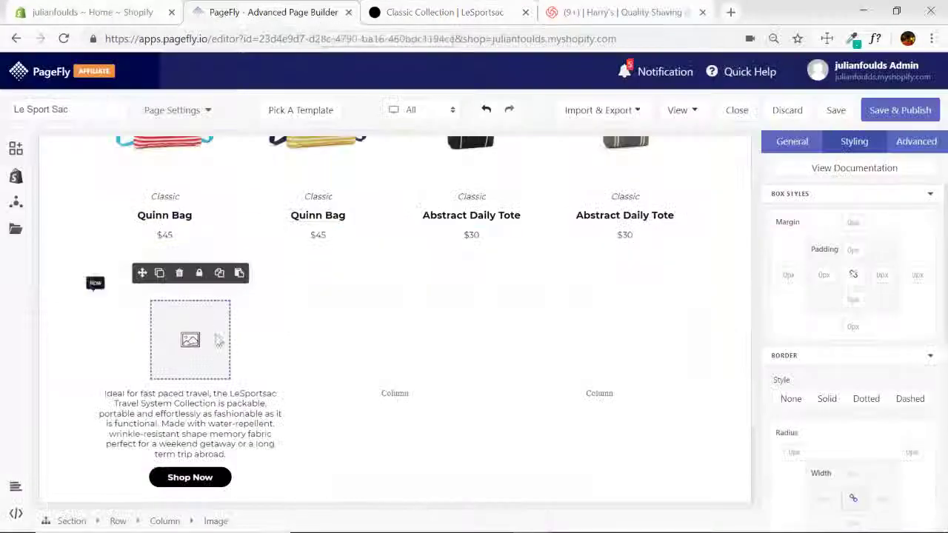
pyautogui.click(790, 145)
pyautogui.click(921, 236)
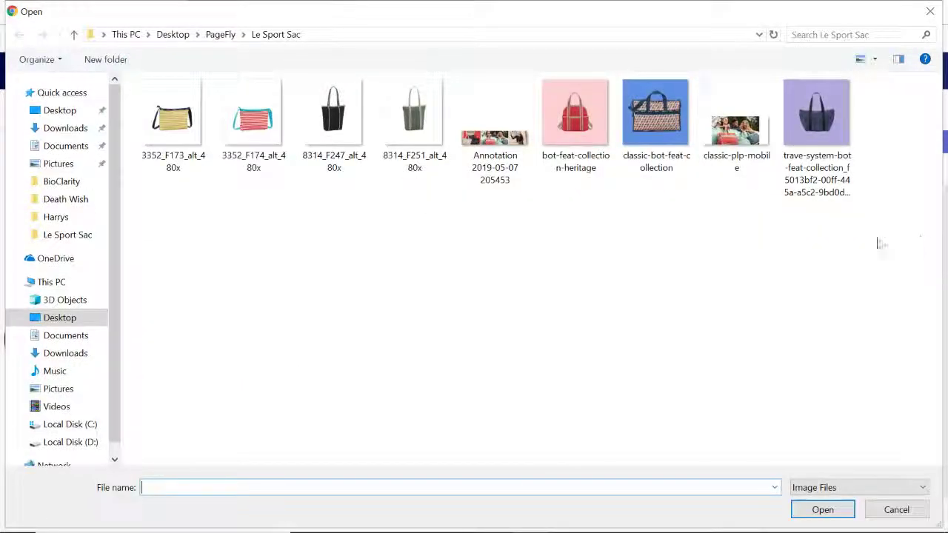
pyautogui.doubleClick(817, 138)
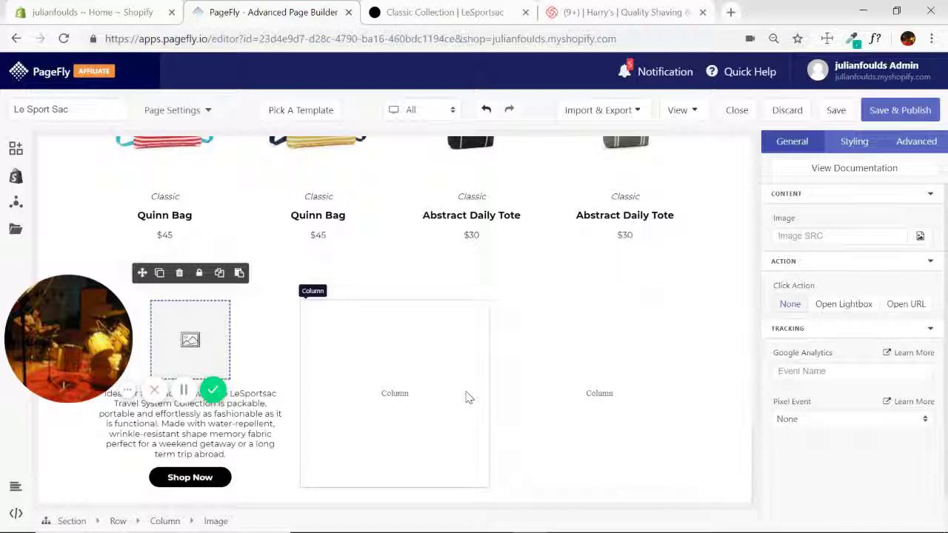
# Delete the two empty columns and duplicate the finished first column twice to fill the row
pyautogui.click(465, 338)
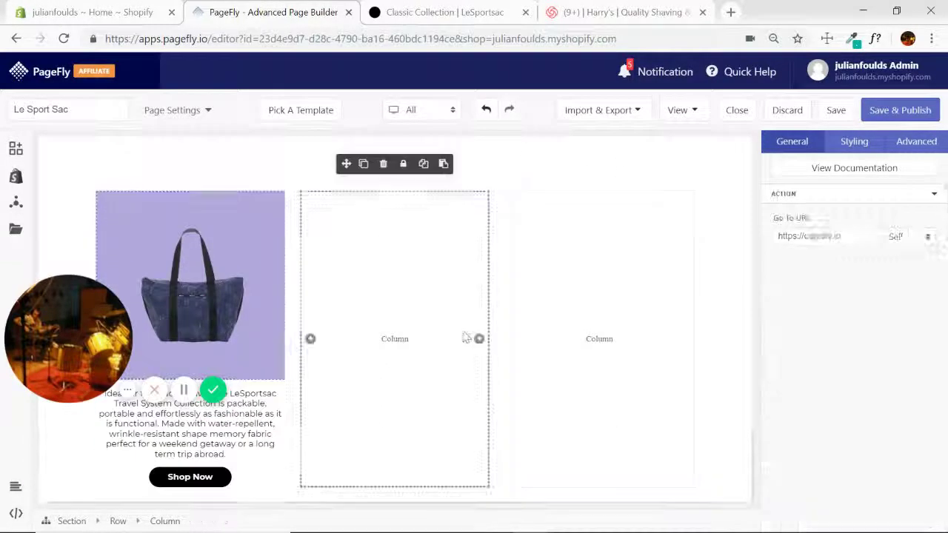
pyautogui.click(384, 164)
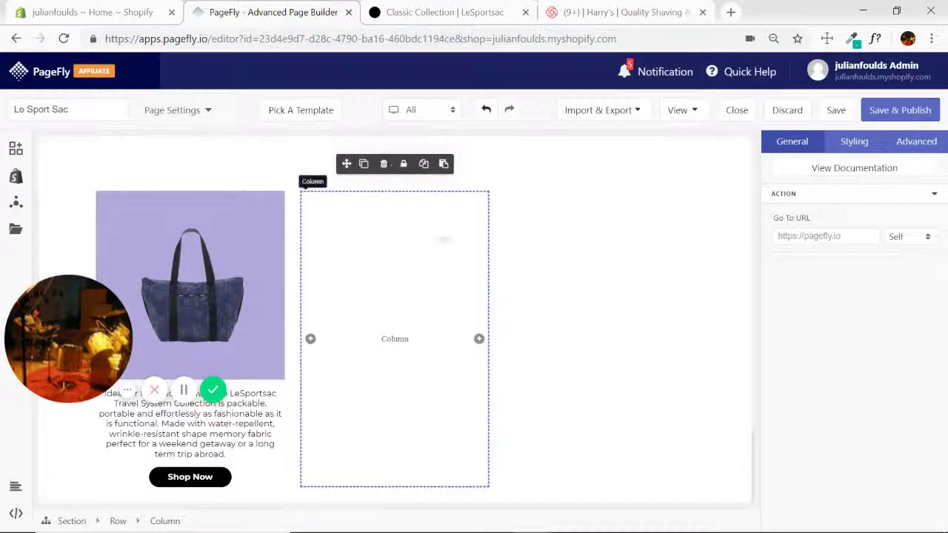
pyautogui.click(384, 164)
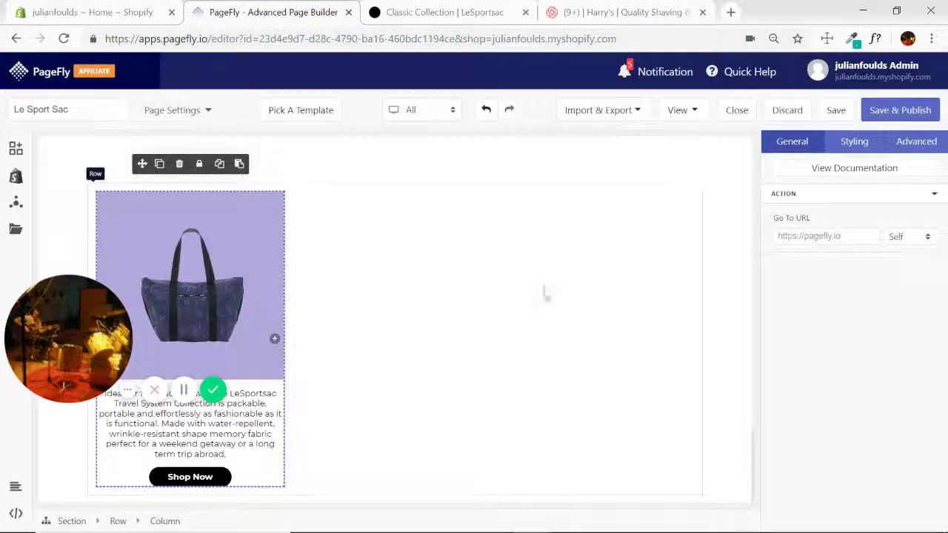
pyautogui.click(162, 166)
pyautogui.click(163, 169)
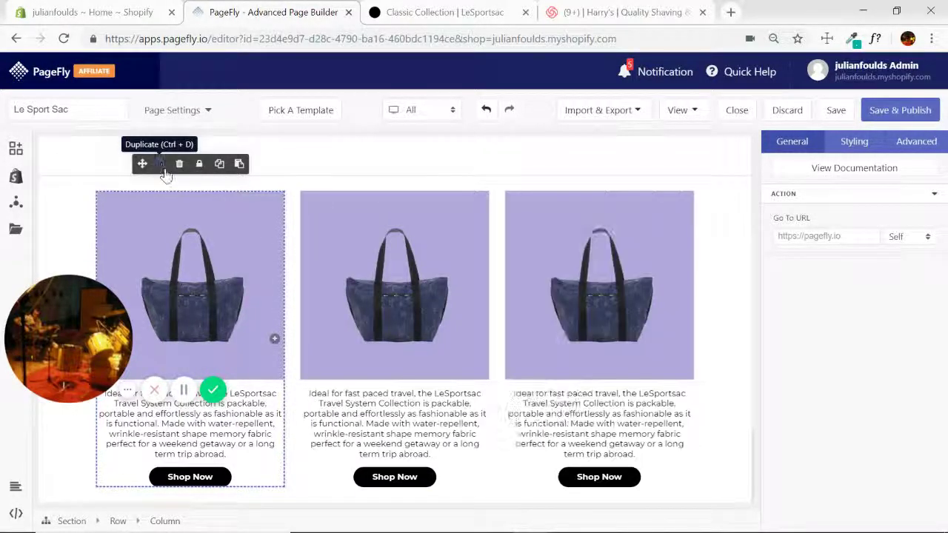
# Check the promotional images on the LeSportsac page, and replace the second column's image in PageFly with the classic-bot-feat-collection file
pyautogui.click(469, 214)
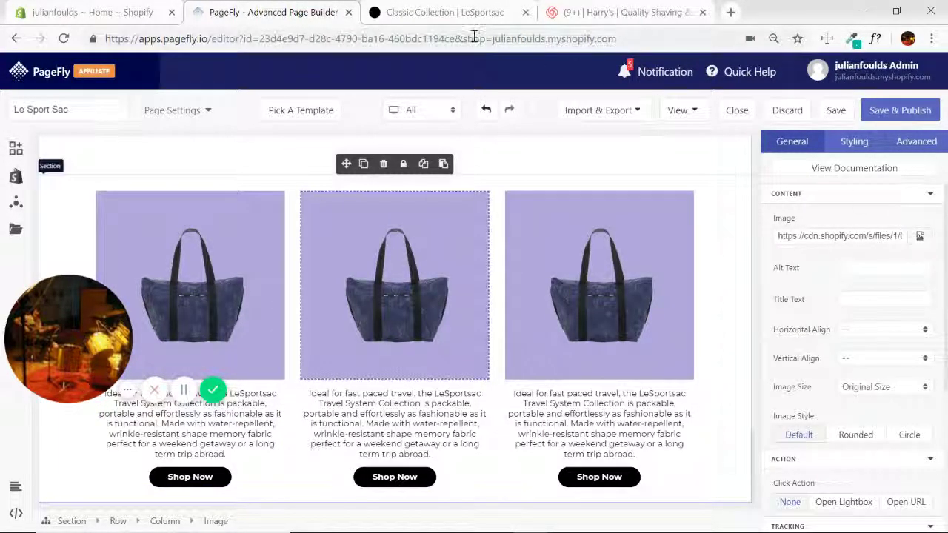
pyautogui.click(444, 12)
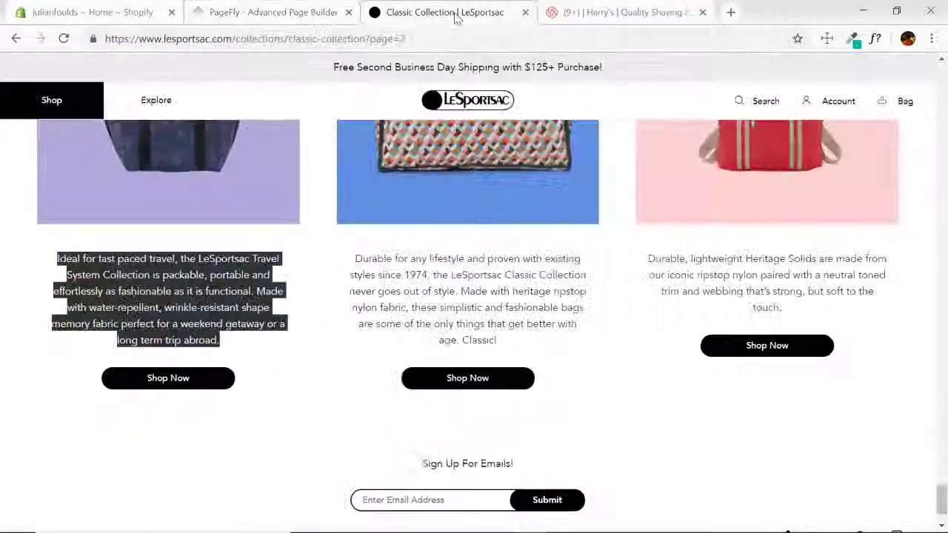
pyautogui.click(285, 11)
pyautogui.click(923, 235)
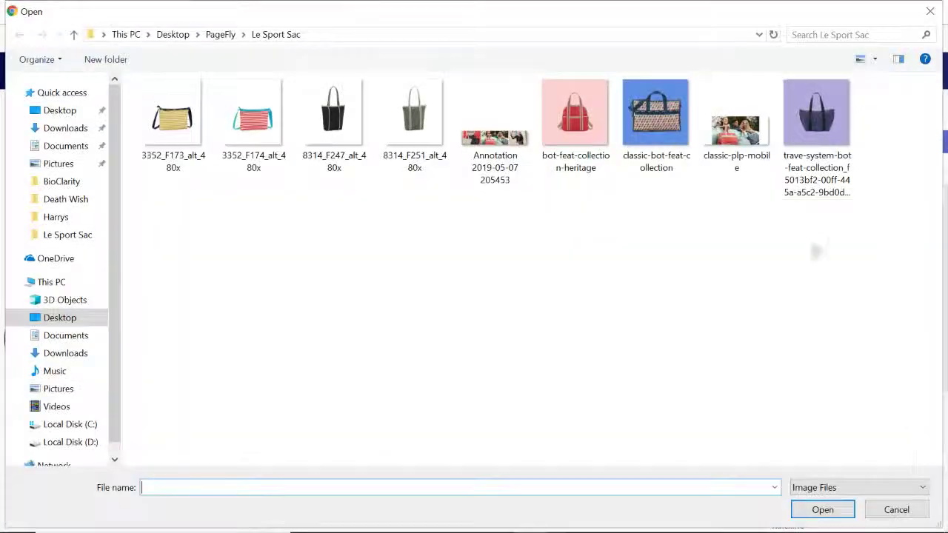
pyautogui.doubleClick(655, 113)
# Replace the third column's image with the bot-feat-collection-heritage file
pyautogui.click(691, 361)
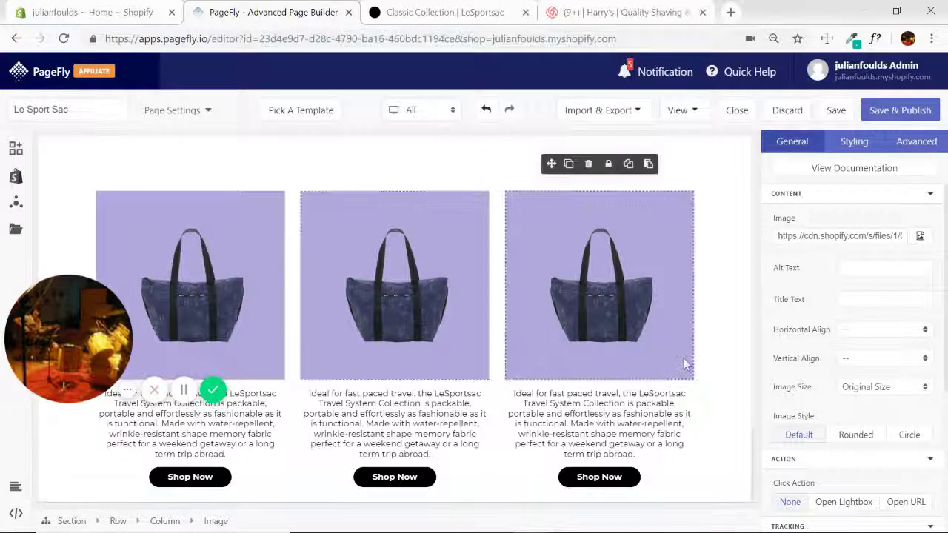
pyautogui.click(919, 237)
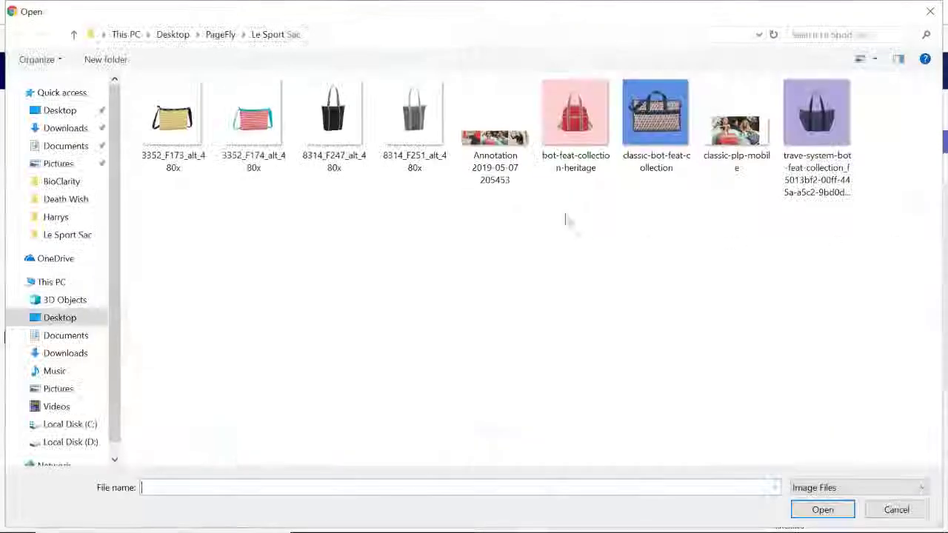
pyautogui.doubleClick(574, 113)
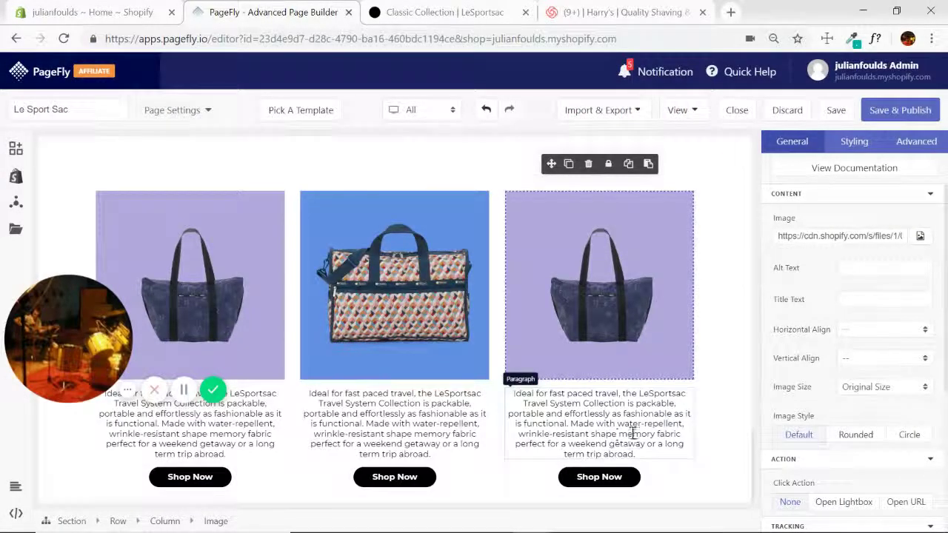
# Copy the "Durable for any lifestyle" description from the LeSportsac page and replace the second column's paragraph text in PageFly with it
pyautogui.click(416, 12)
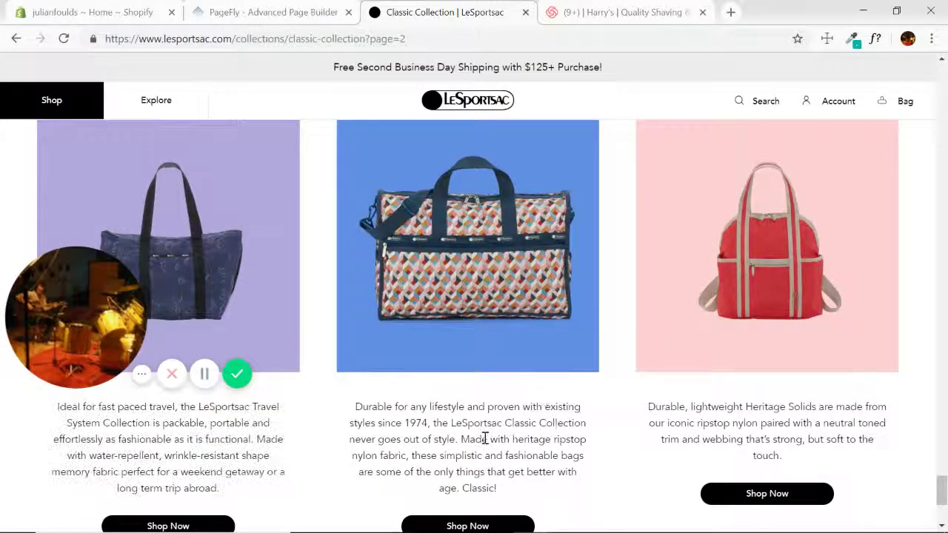
pyautogui.tripleClick(485, 438)
pyautogui.hotkey('ctrl', 'c')
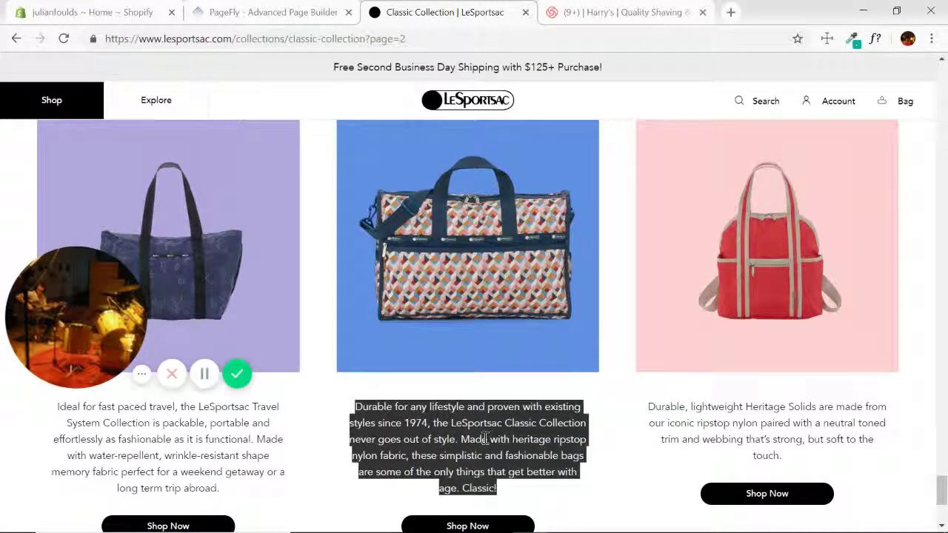
pyautogui.click(266, 13)
pyautogui.click(425, 411)
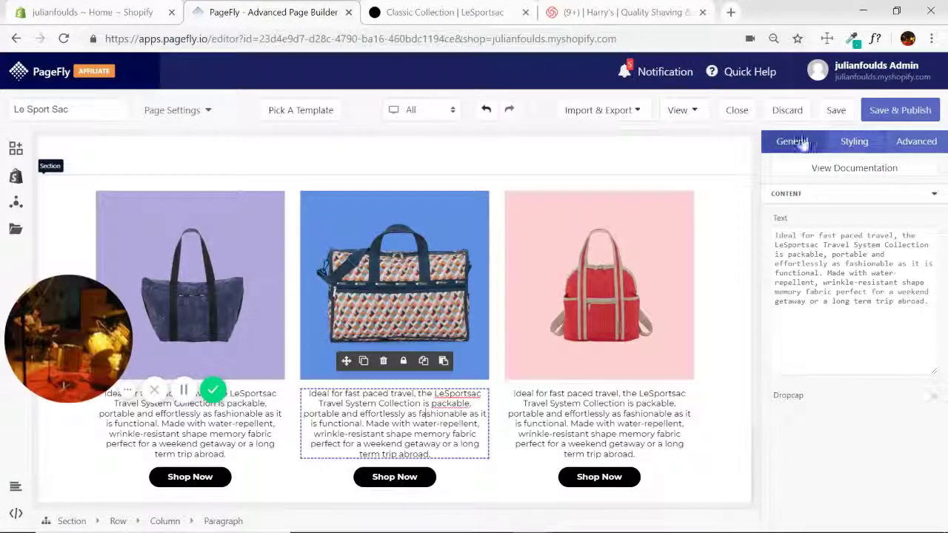
pyautogui.hotkey('ctrl', 'a')
pyautogui.hotkey('ctrl', 'v')
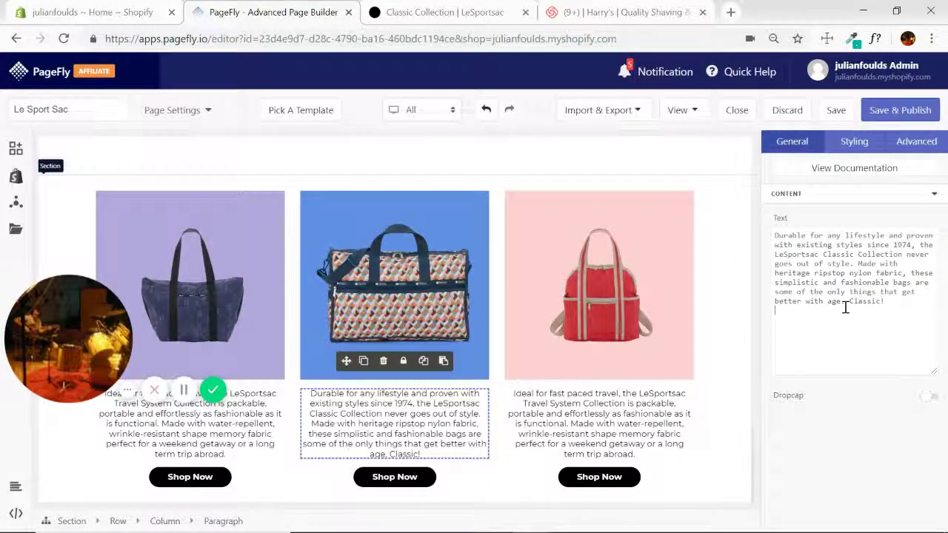
# Copy the "Durable, lightweight Heritage Solids" description from the LeSportsac page and replace the third column's paragraph text in PageFly with it
pyautogui.click(642, 423)
pyautogui.click(441, 12)
pyautogui.tripleClick(718, 422)
pyautogui.hotkey('ctrl', 'c')
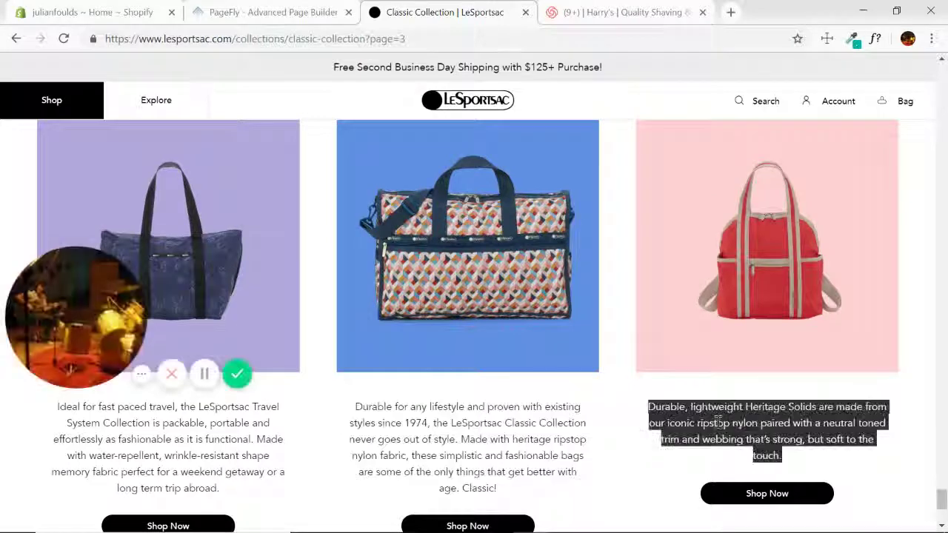
pyautogui.click(265, 13)
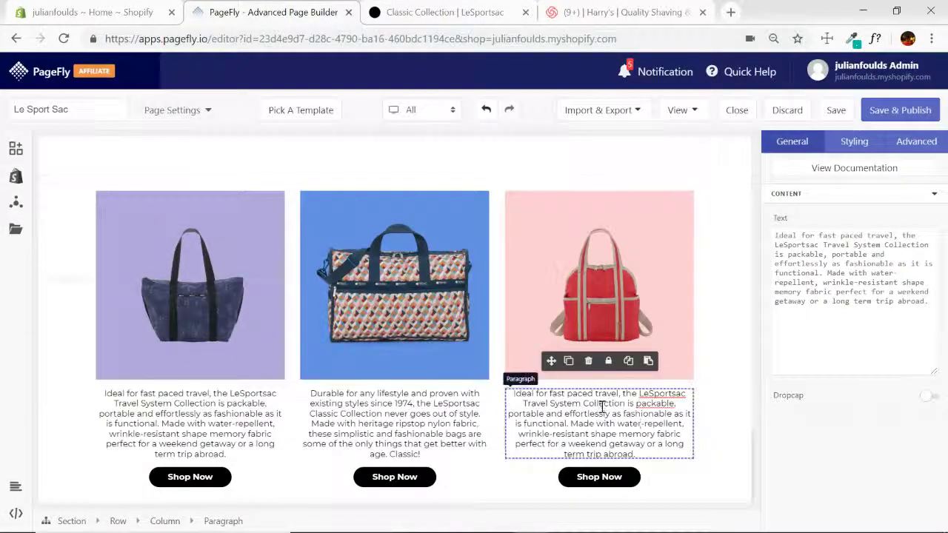
pyautogui.hotkey('ctrl', 'a')
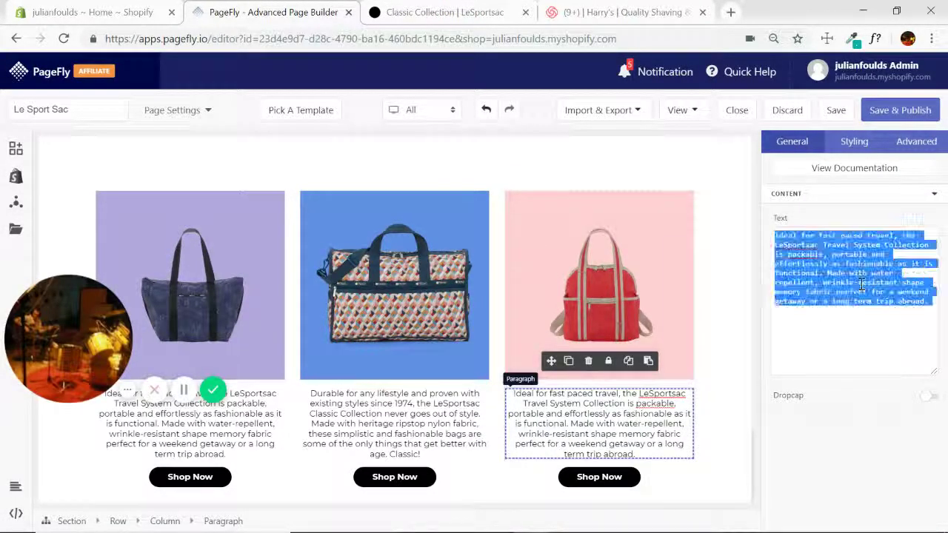
pyautogui.hotkey('ctrl', 'v')
pyautogui.click(706, 343)
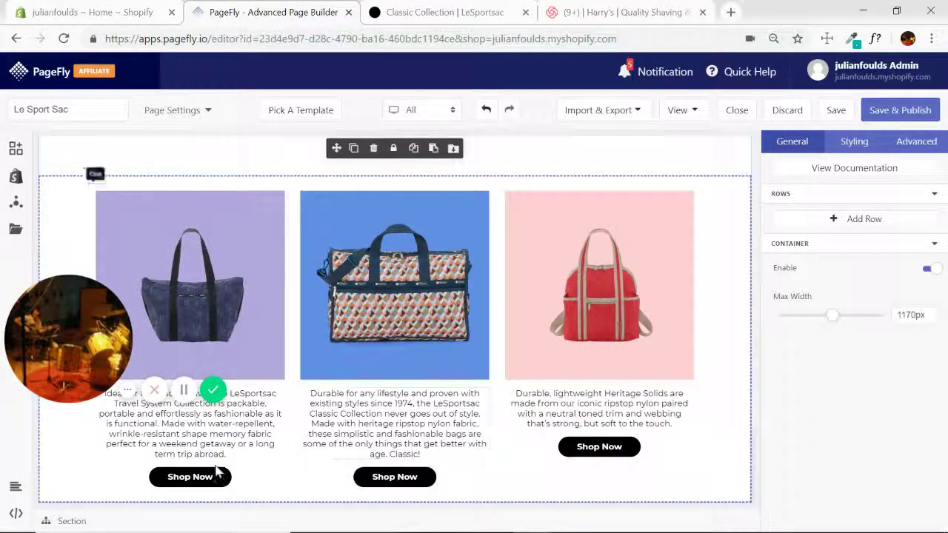
# Check the bottom of the LeSportsac page for remaining sections, and save and publish the Le Sport Sac page in PageFly
pyautogui.click(450, 13)
pyautogui.scroll(-1, 457, 222)
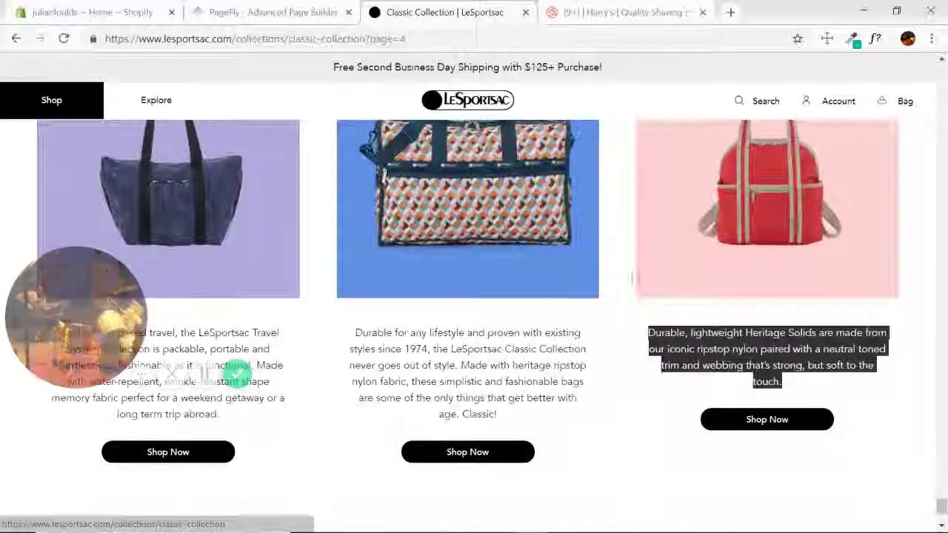
pyautogui.scroll(-1, 481, 462)
pyautogui.scroll(-1, 460, 460)
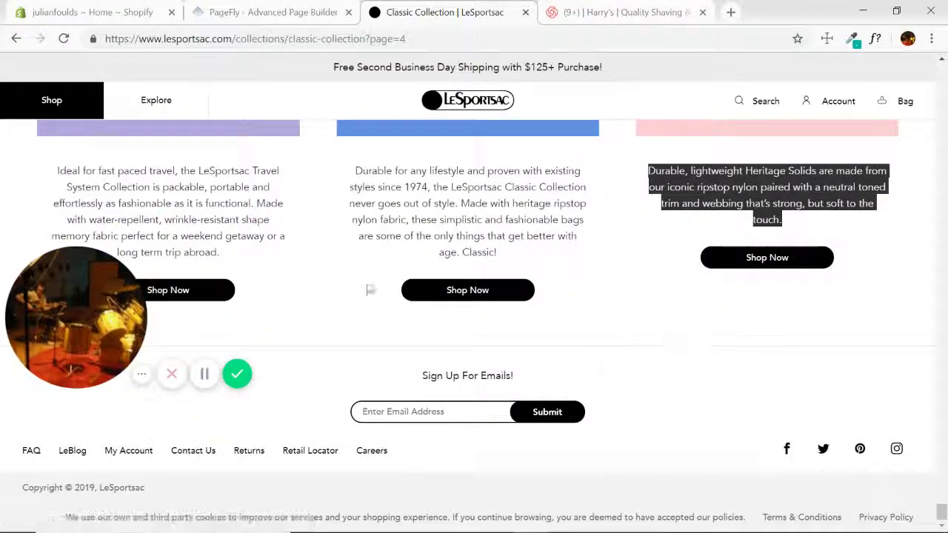
pyautogui.scroll(15, 618, 290)
pyautogui.scroll(3, 642, 280)
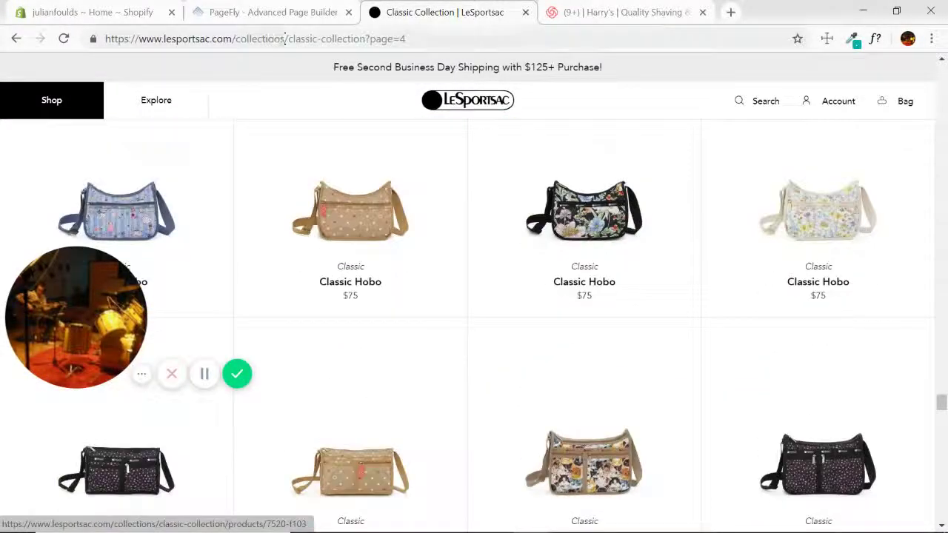
pyautogui.click(256, 11)
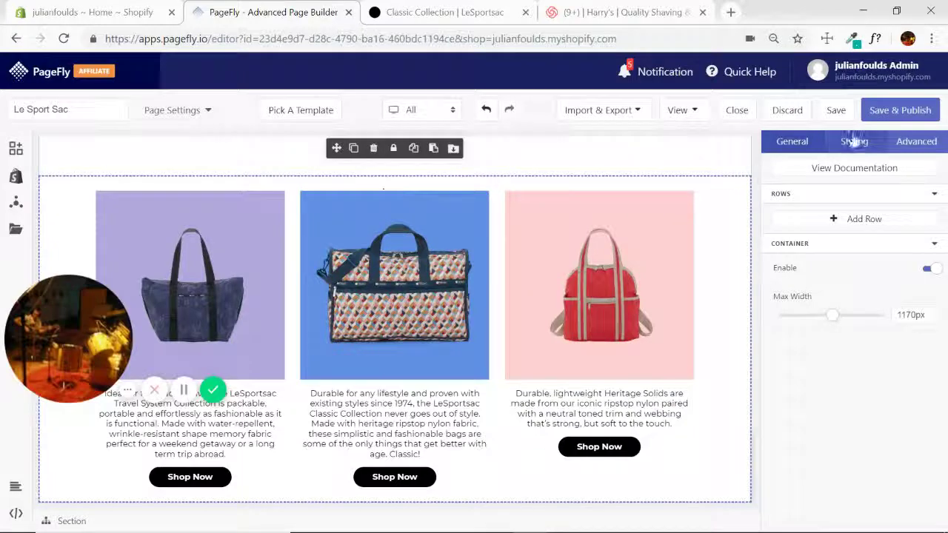
pyautogui.click(904, 108)
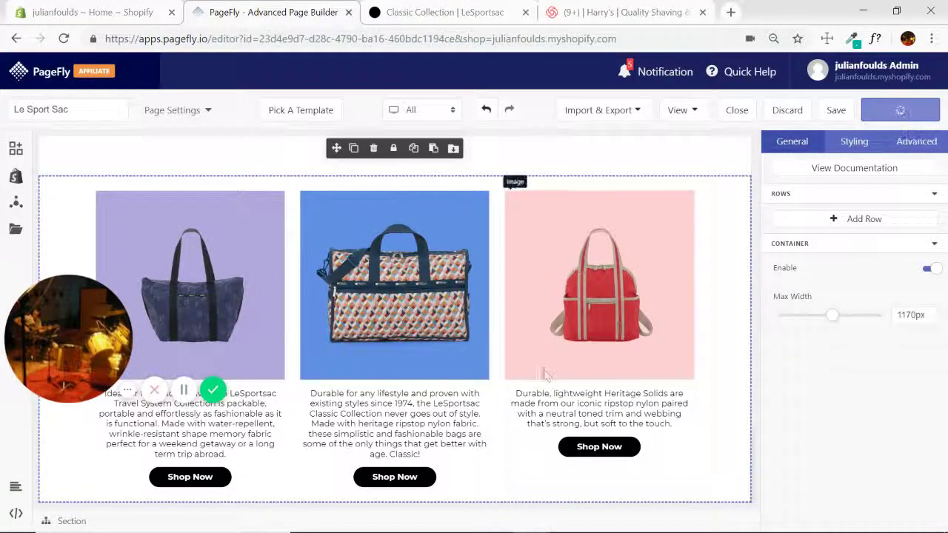
# Compare the top of the PageFly design with the LeSportsac page, and open the published Le Sport Sac page
pyautogui.scroll(10, 567, 239)
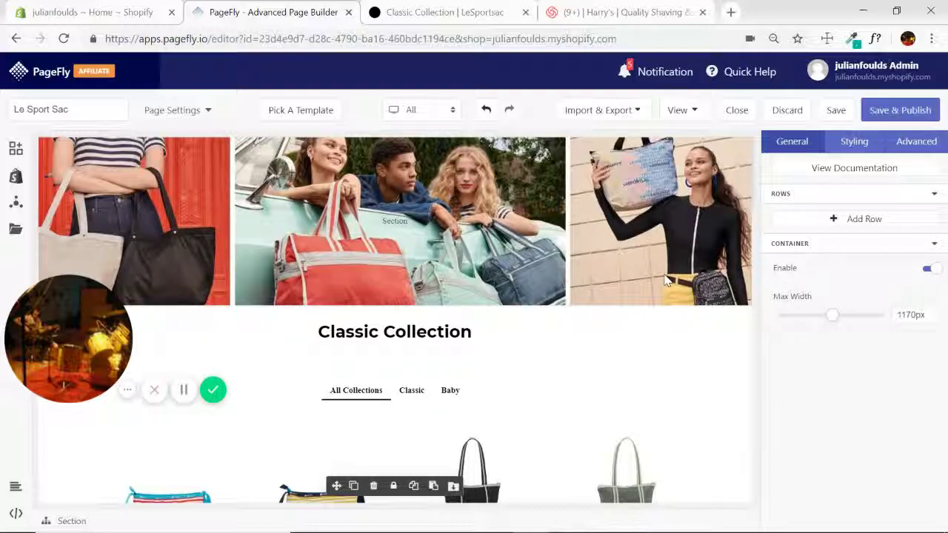
pyautogui.click(445, 12)
pyautogui.scroll(-10, 564, 173)
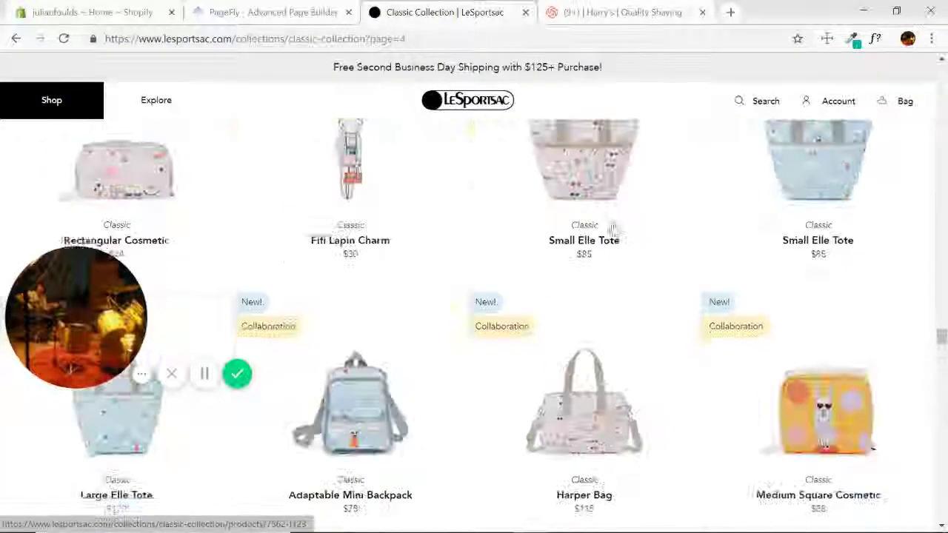
pyautogui.scroll(10, 929, 289)
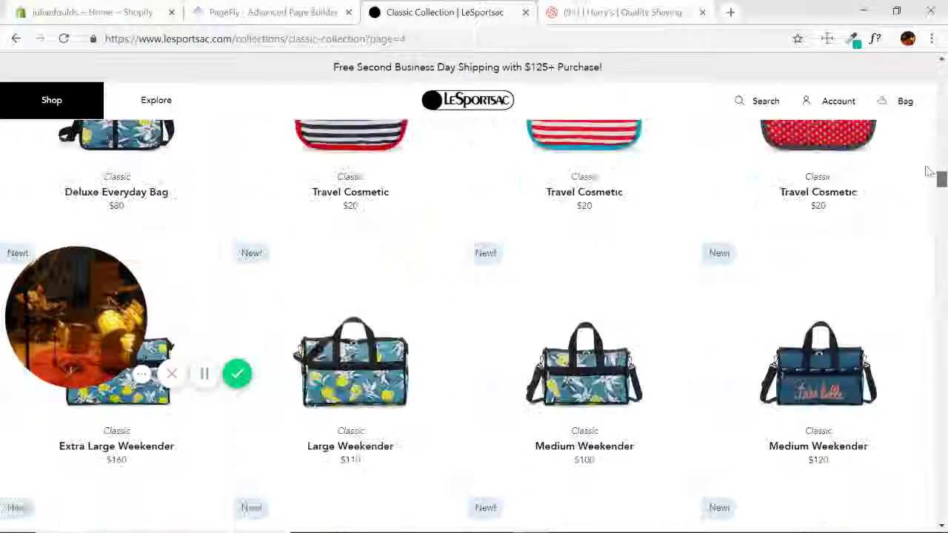
pyautogui.scroll(10, 929, 172)
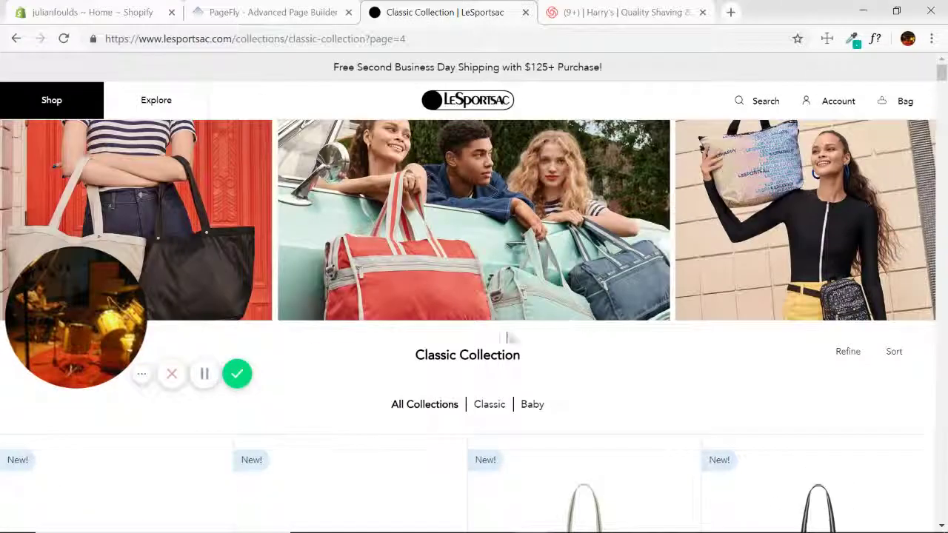
pyautogui.click(293, 12)
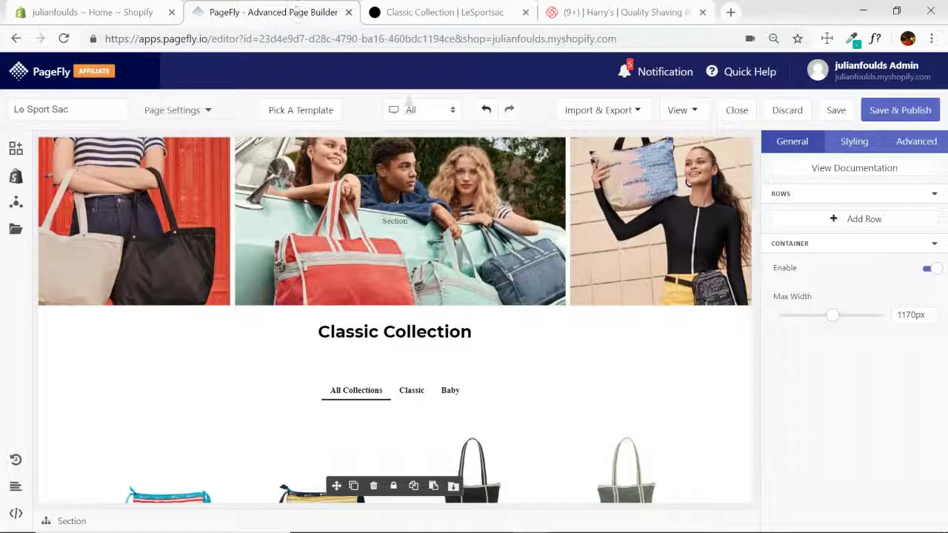
pyautogui.click(693, 112)
pyautogui.click(684, 158)
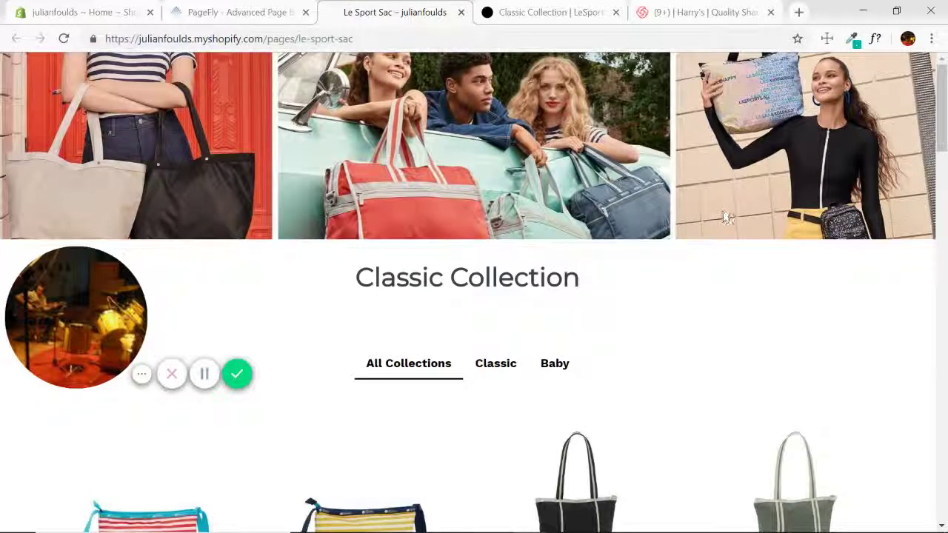
# Check the Classic tab's content on the published page and return to the All Collections tab
pyautogui.click(491, 365)
pyautogui.scroll(-3, 491, 368)
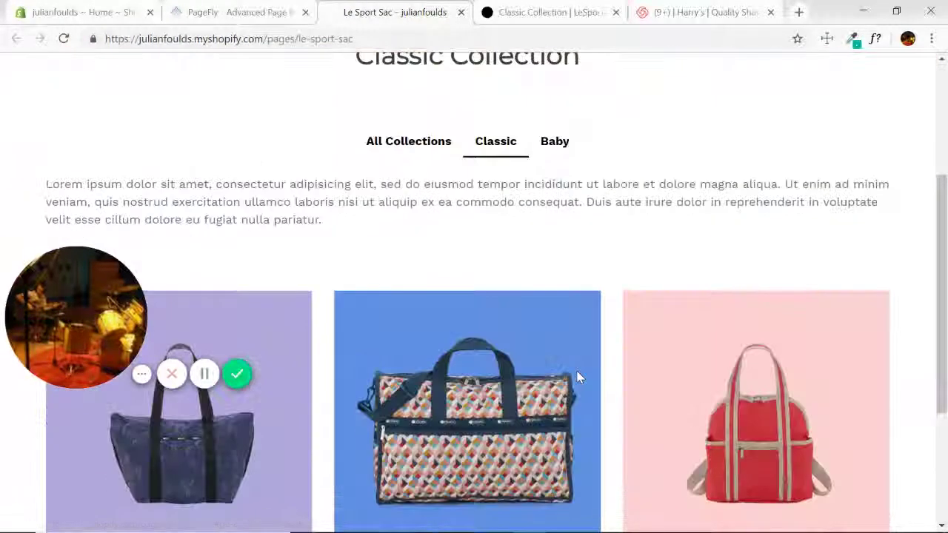
pyautogui.scroll(1, 577, 376)
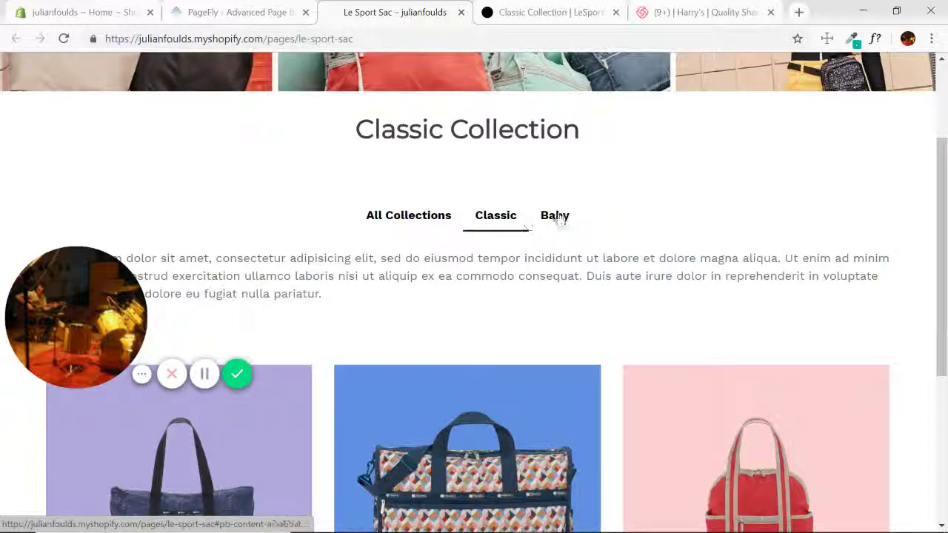
pyautogui.click(391, 226)
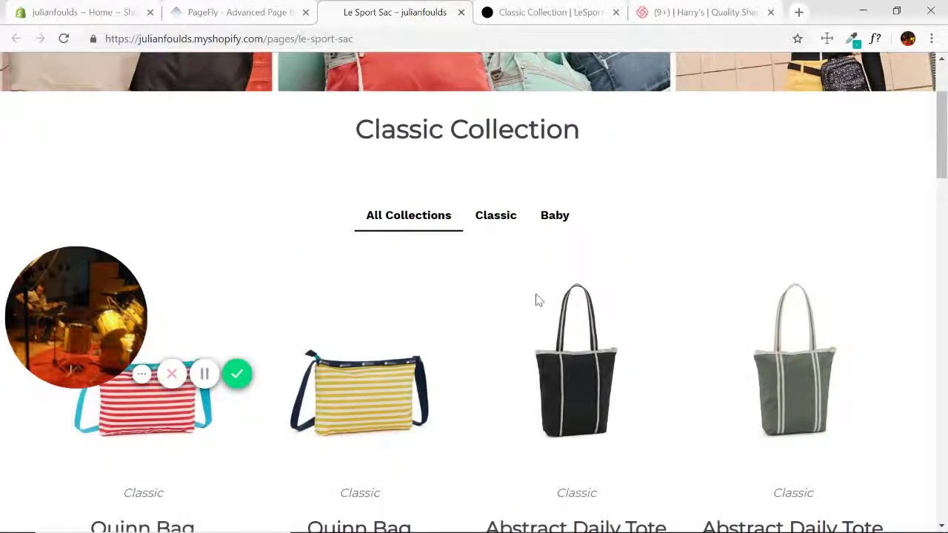
pyautogui.scroll(2, 578, 275)
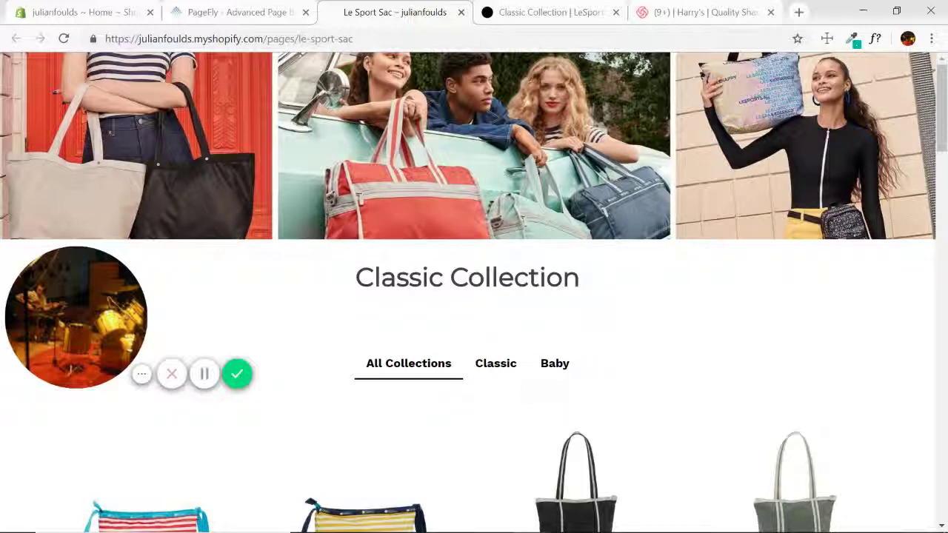
# Compare the banner and Classic Collection heading on the published page with those on the LeSportsac page
pyautogui.click(554, 20)
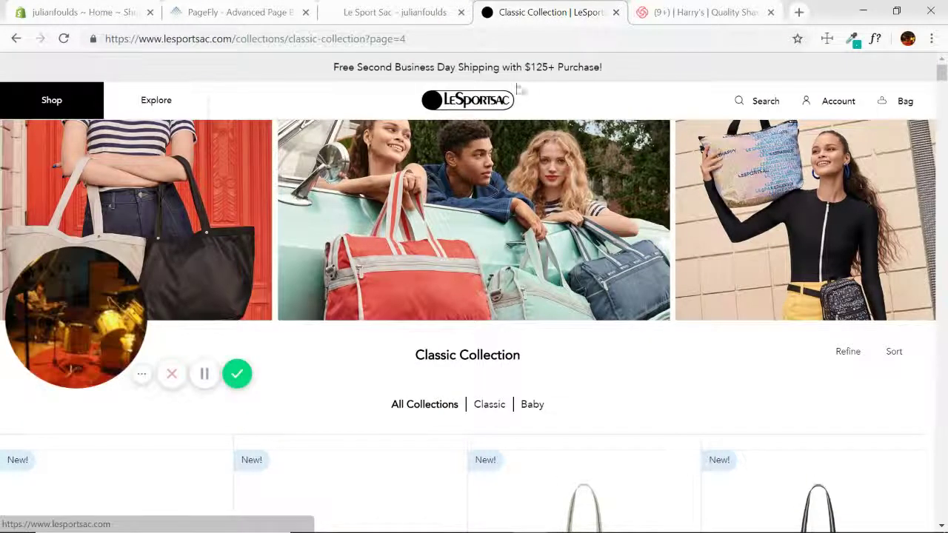
pyautogui.click(379, 12)
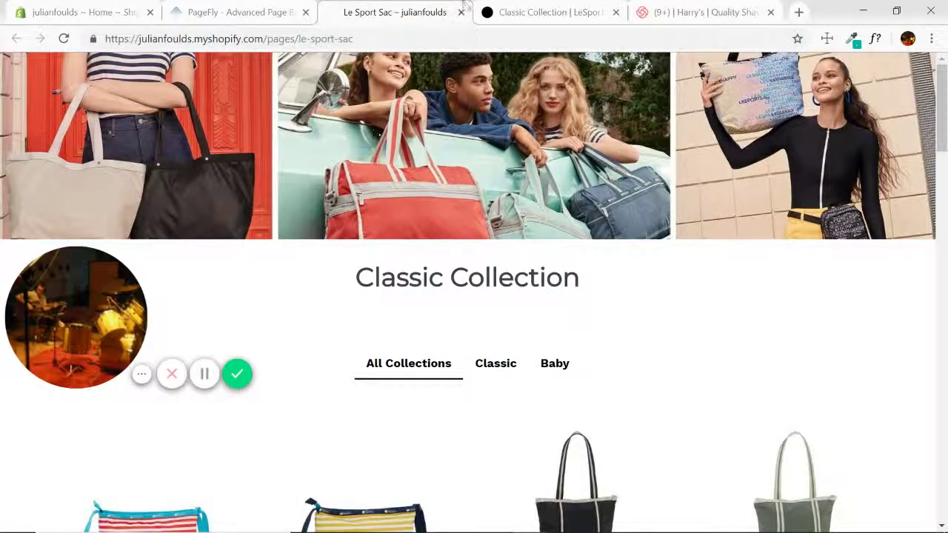
pyautogui.click(527, 14)
pyautogui.moveTo(415, 354); pyautogui.dragTo(514, 374)
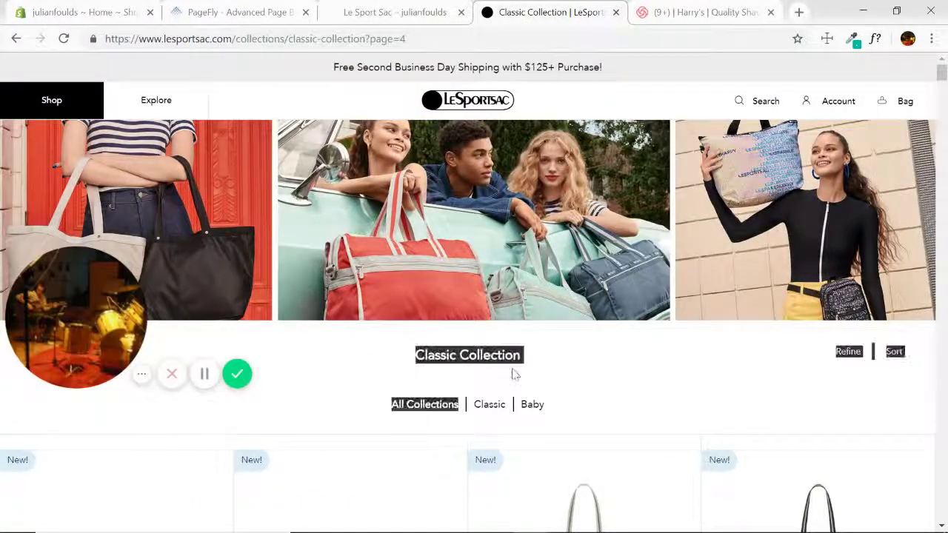
pyautogui.click(516, 374)
pyautogui.click(393, 13)
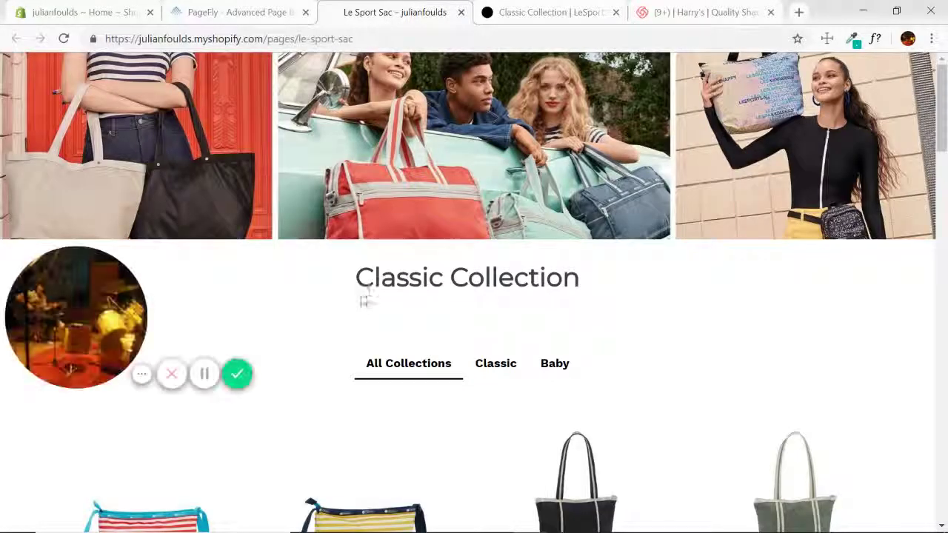
pyautogui.moveTo(363, 299); pyautogui.dragTo(614, 297)
pyautogui.click(480, 266)
# Compare the product rows on the published page with the product listing on the LeSportsac page
pyautogui.scroll(-2, 599, 265)
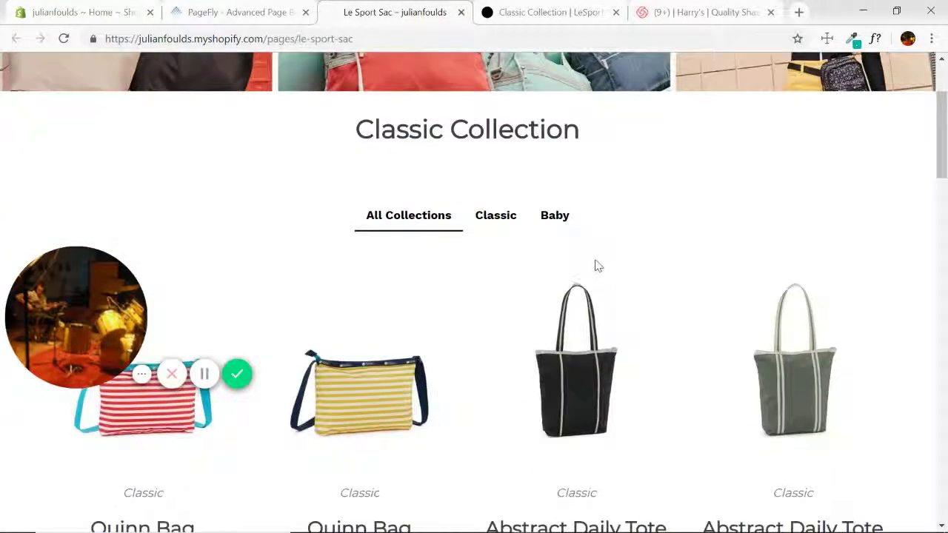
pyautogui.scroll(-3, 599, 265)
pyautogui.scroll(-20, 633, 202)
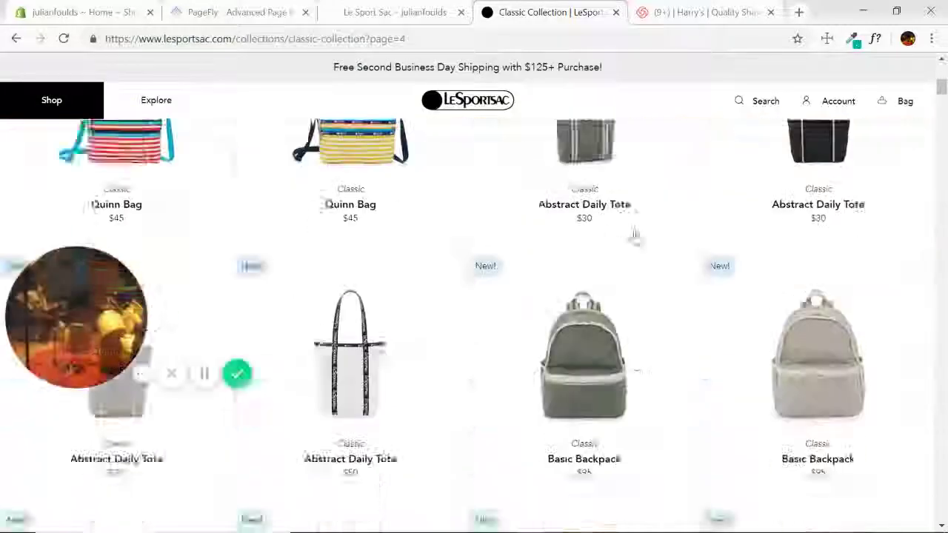
pyautogui.scroll(-15, 510, 226)
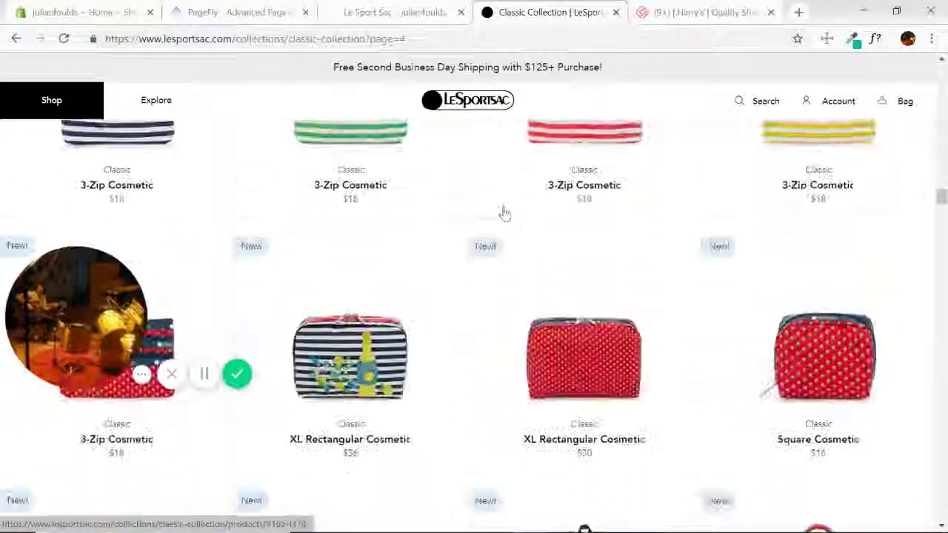
pyautogui.scroll(-10, 511, 219)
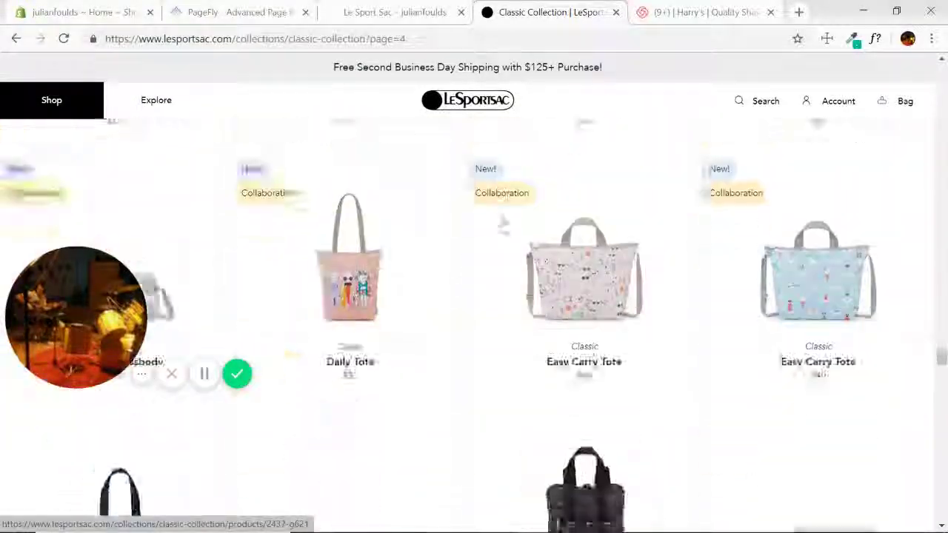
pyautogui.scroll(-10, 502, 215)
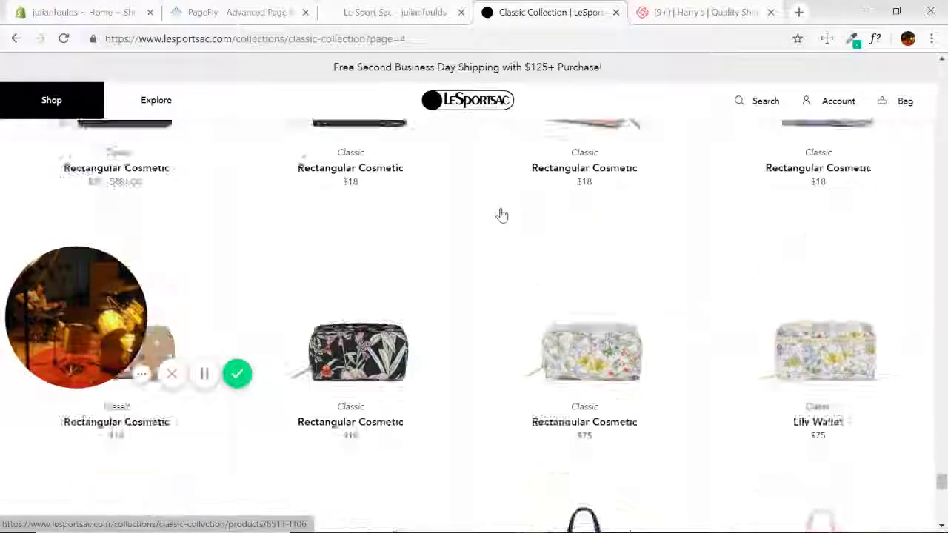
# Compare the three-column promotional section and the area above it on the published page with the LeSportsac page
pyautogui.hotkey('ctrl', 'pageup')
pyautogui.scroll(-5, 511, 192)
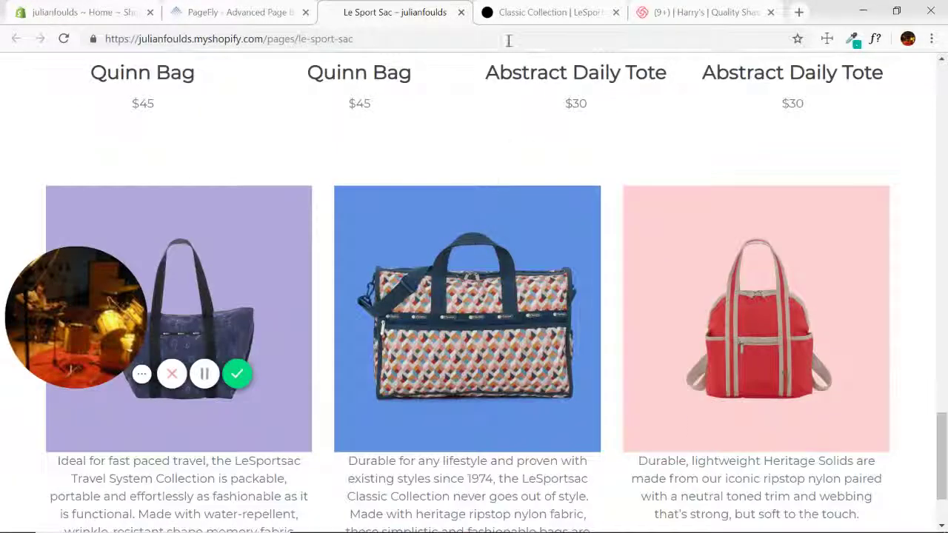
pyautogui.hotkey('ctrl', 'pagedown')
pyautogui.scroll(-5, 563, 185)
pyautogui.scroll(8, 582, 222)
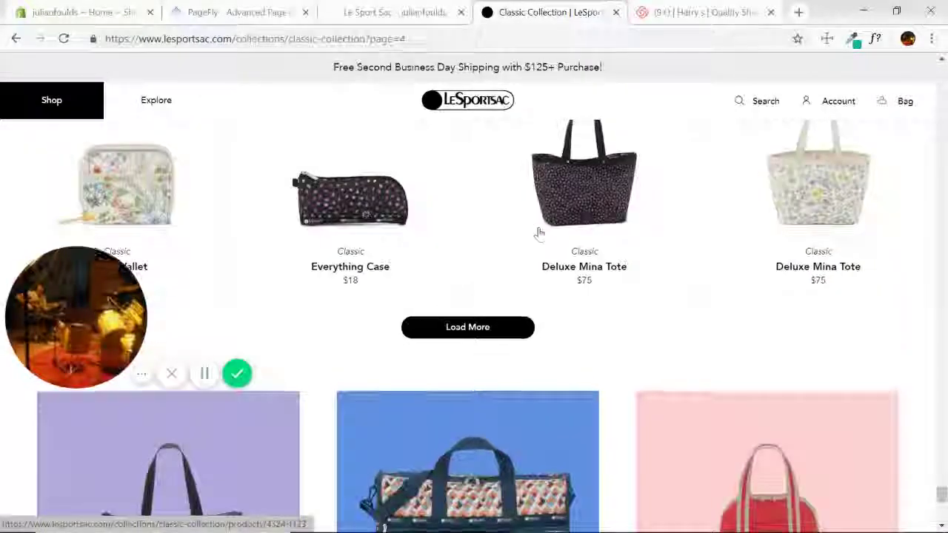
pyautogui.scroll(-2, 562, 266)
pyautogui.scroll(-2, 634, 318)
pyautogui.scroll(4, 635, 311)
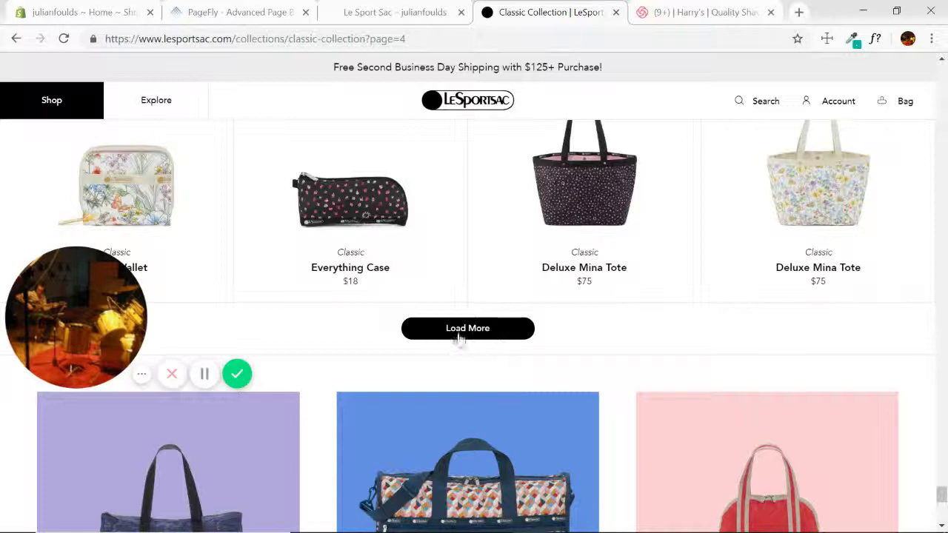
pyautogui.scroll(-3, 627, 350)
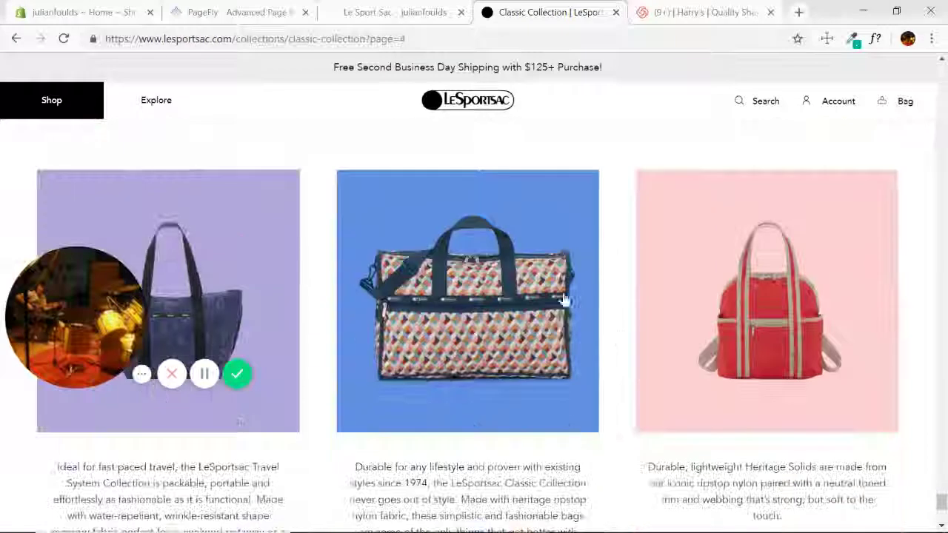
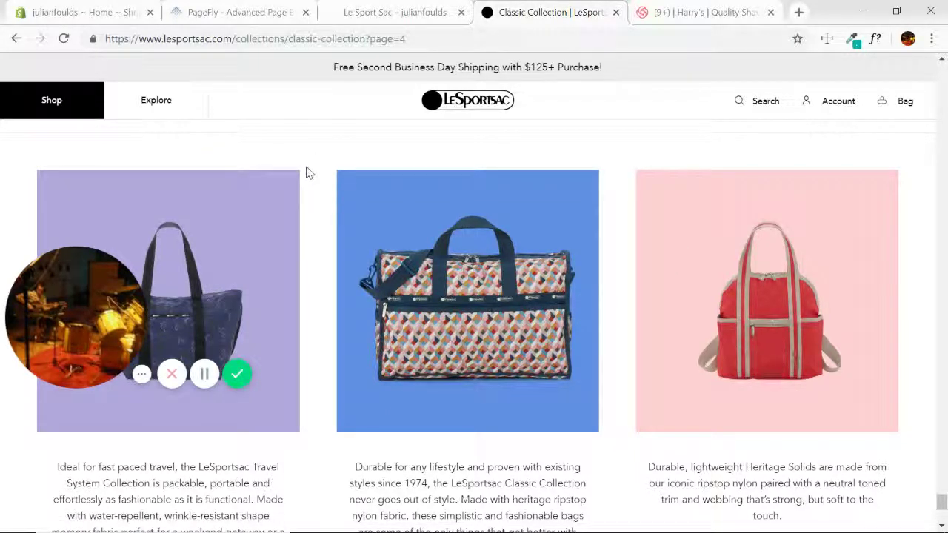
# Open the Travel System collection linked from the purple promotional image in a new tab and copy its URL
pyautogui.keyDown('ctrl'); pyautogui.click(268, 209); pyautogui.keyUp('ctrl')
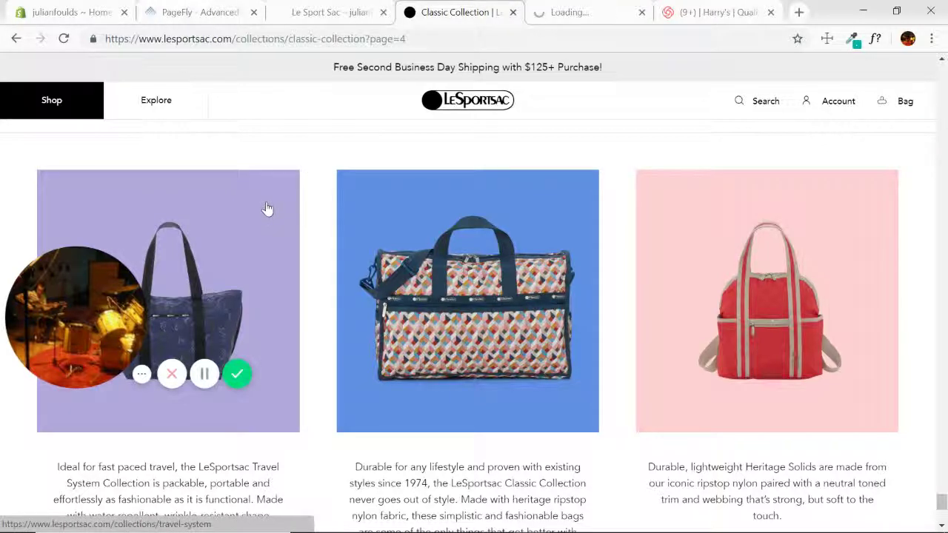
pyautogui.scroll(-5, 237, 237)
pyautogui.click(585, 12)
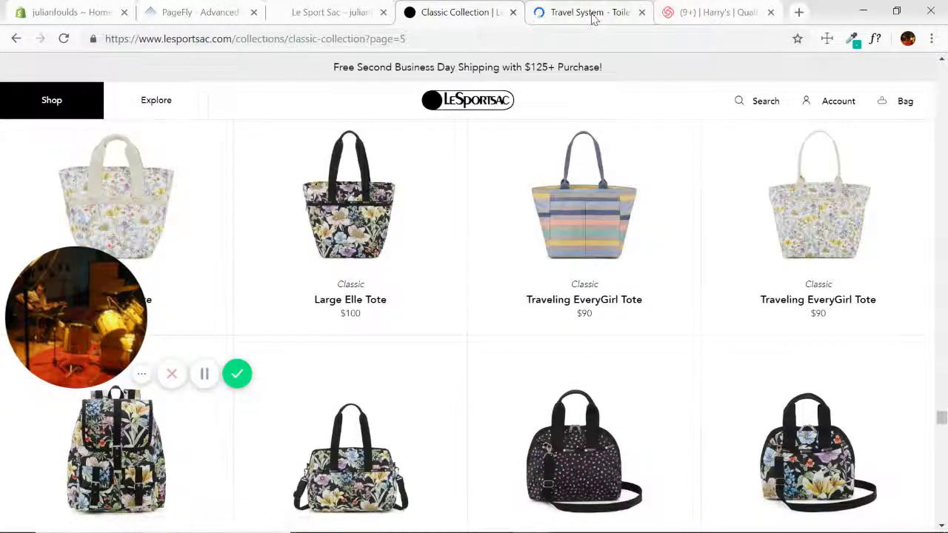
pyautogui.scroll(-4, 362, 237)
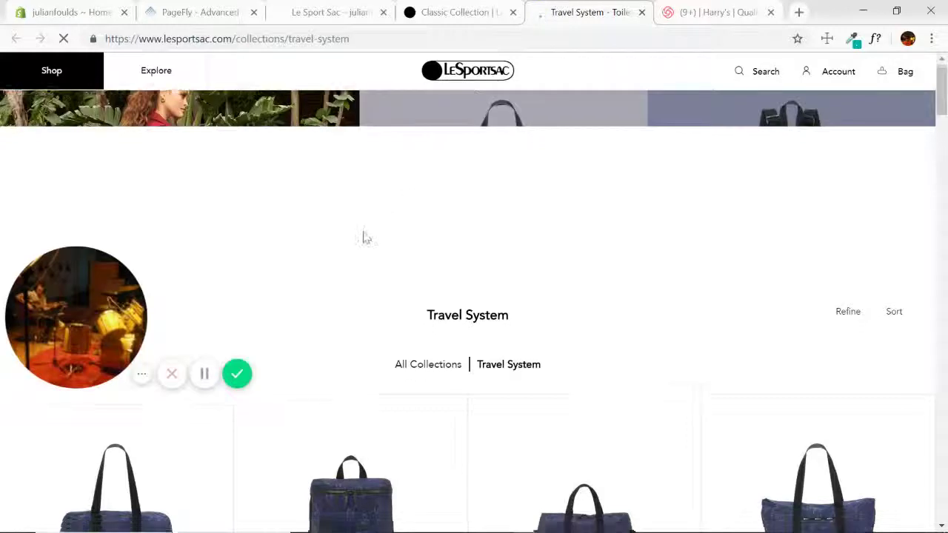
pyautogui.scroll(3, 415, 307)
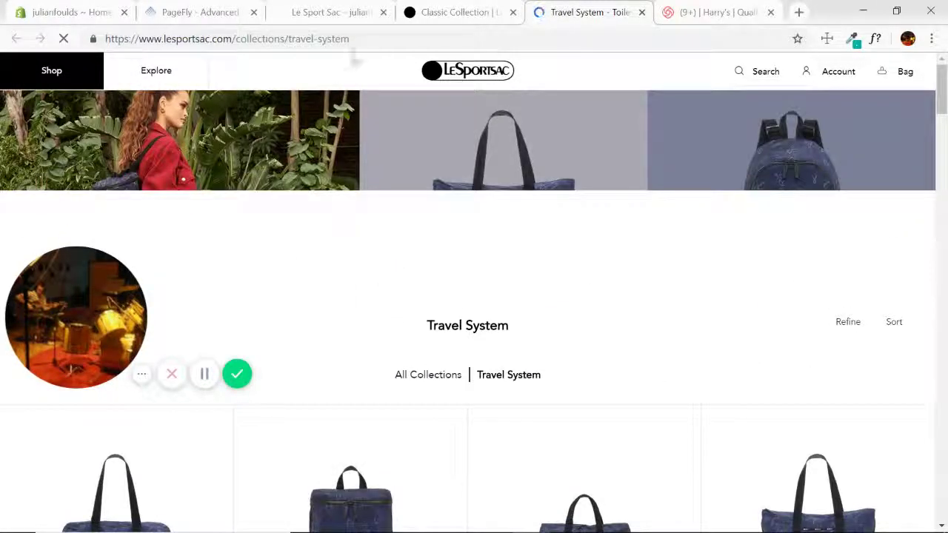
pyautogui.click(346, 38)
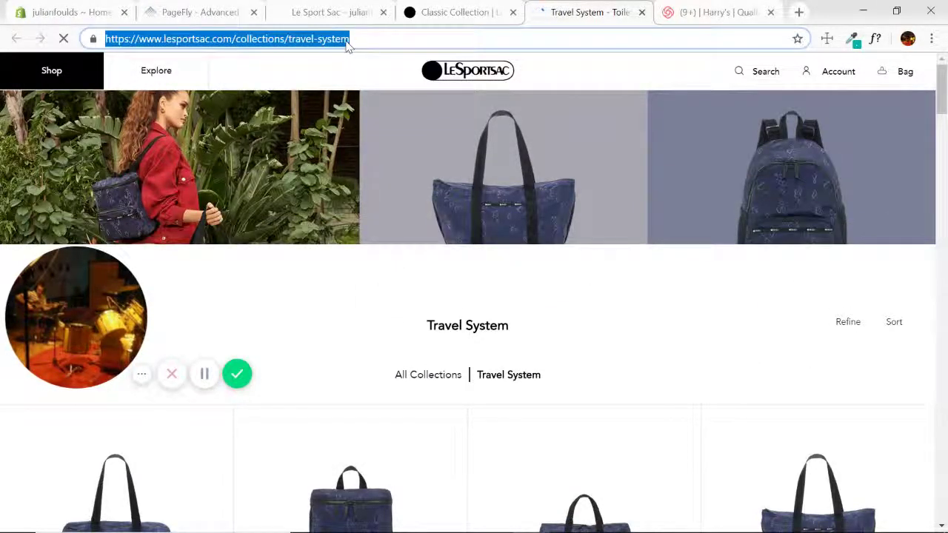
pyautogui.click(314, 15)
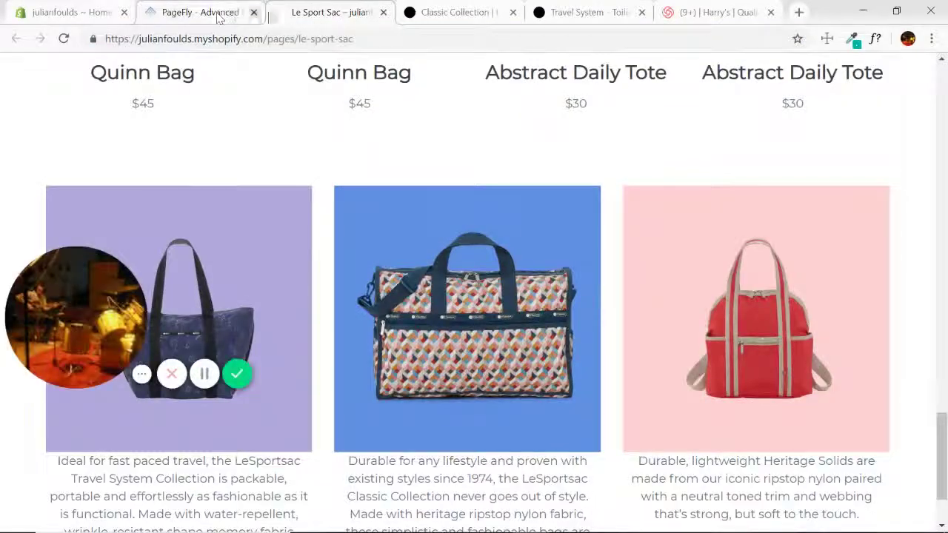
pyautogui.click(382, 13)
pyautogui.click(230, 13)
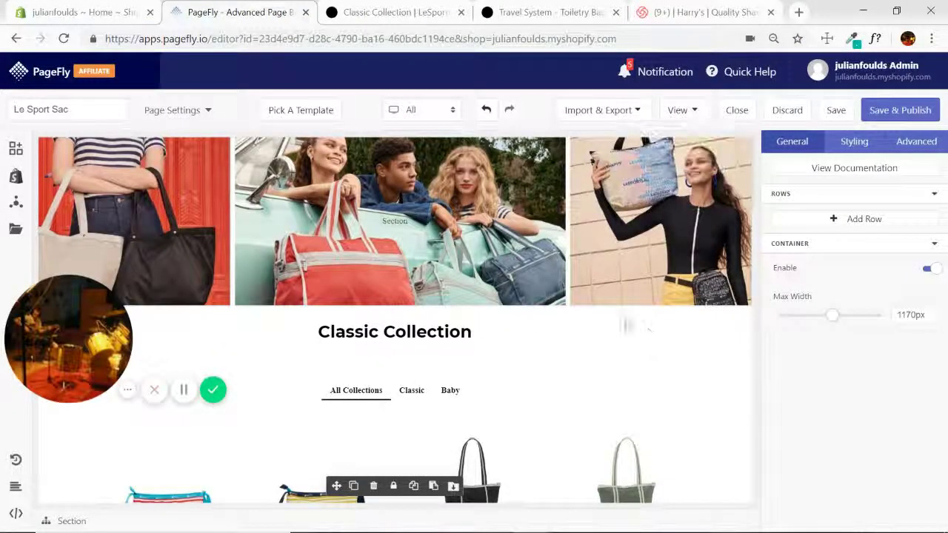
pyautogui.scroll(-7, 624, 322)
pyautogui.click(190, 245)
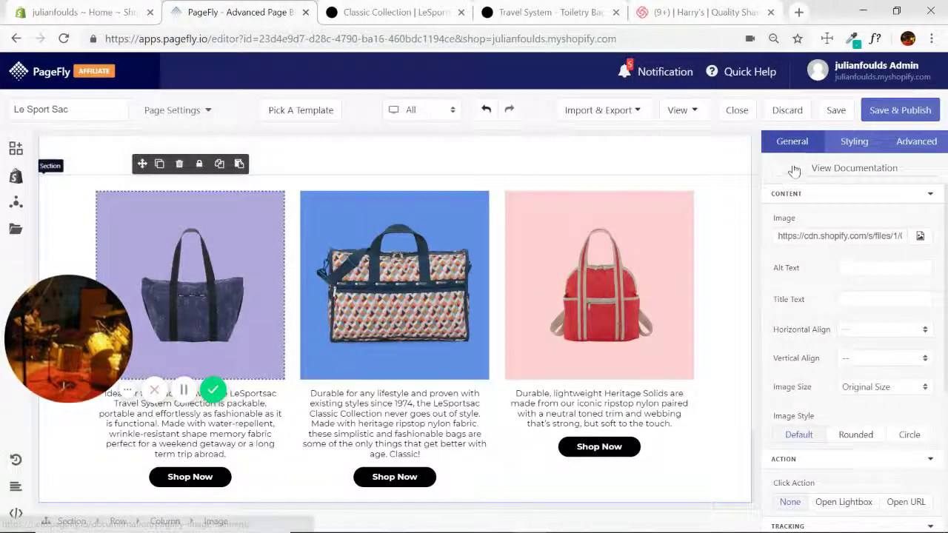
pyautogui.scroll(-2, 829, 370)
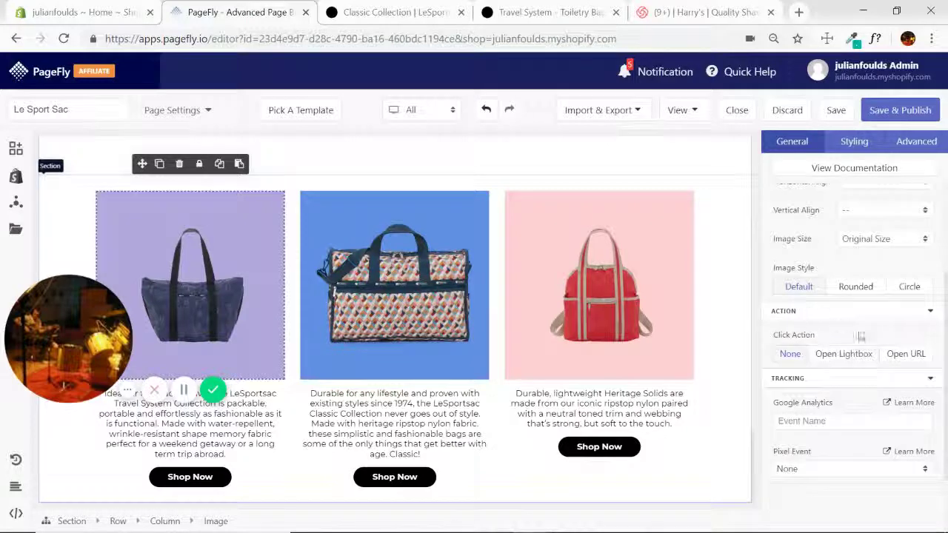
pyautogui.click(901, 359)
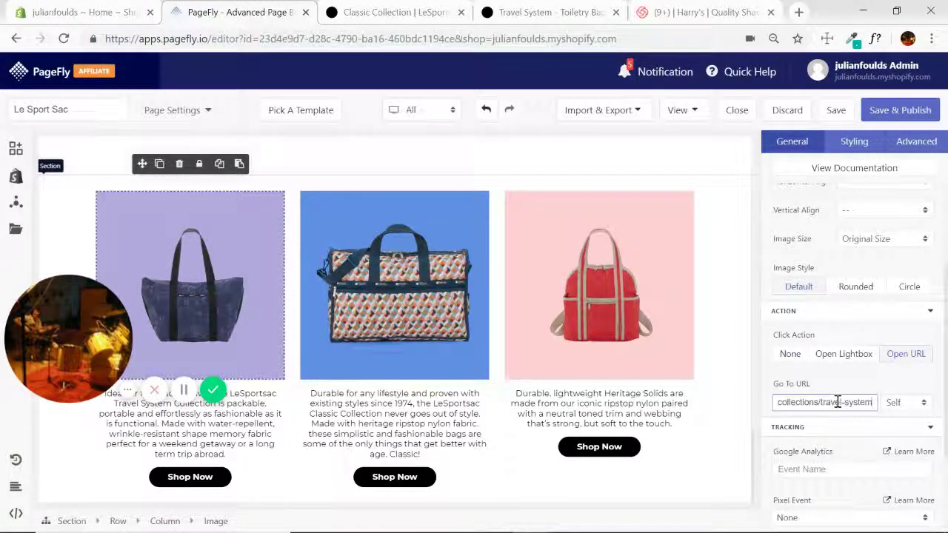
pyautogui.click(498, 311)
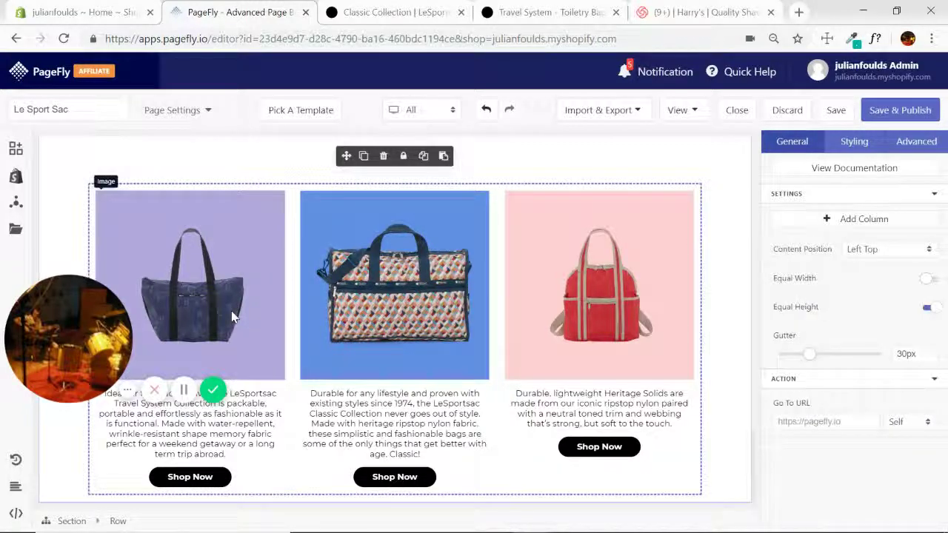
# Close the Travel System page and look through the product listing on the LeSportsac Classic Collection page
pyautogui.click(578, 7)
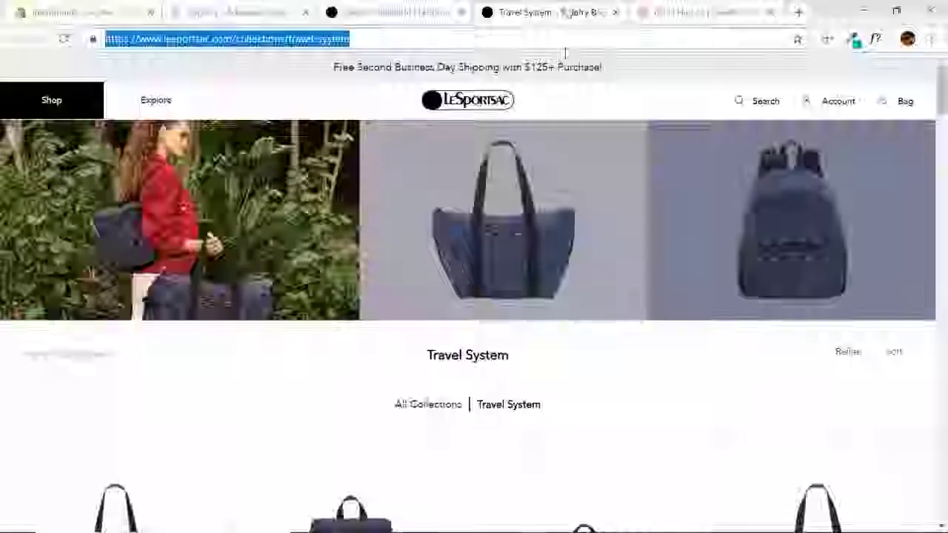
pyautogui.click(615, 13)
pyautogui.click(392, 12)
pyautogui.scroll(-10, 491, 254)
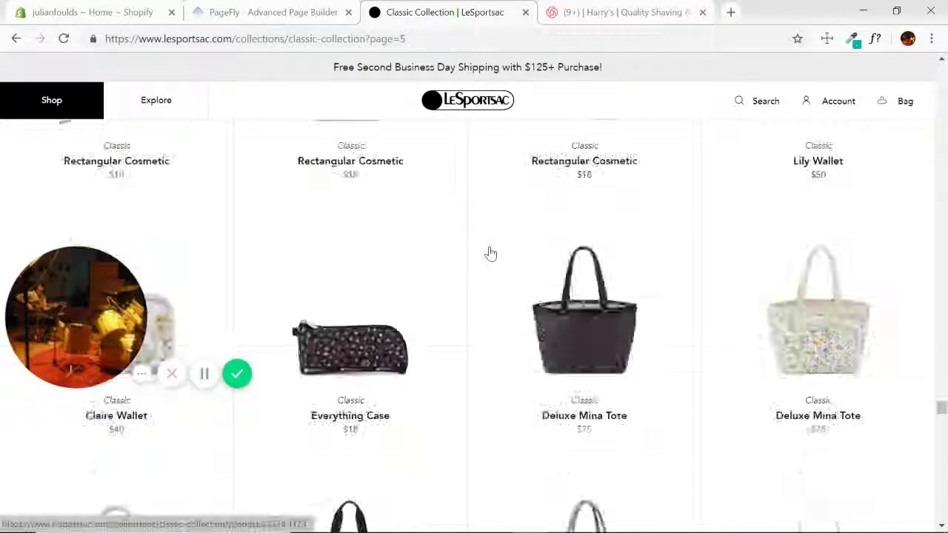
pyautogui.scroll(10, 490, 254)
# Save and publish the updated Le Sport Sac page in PageFly, and open its published version
pyautogui.click(267, 12)
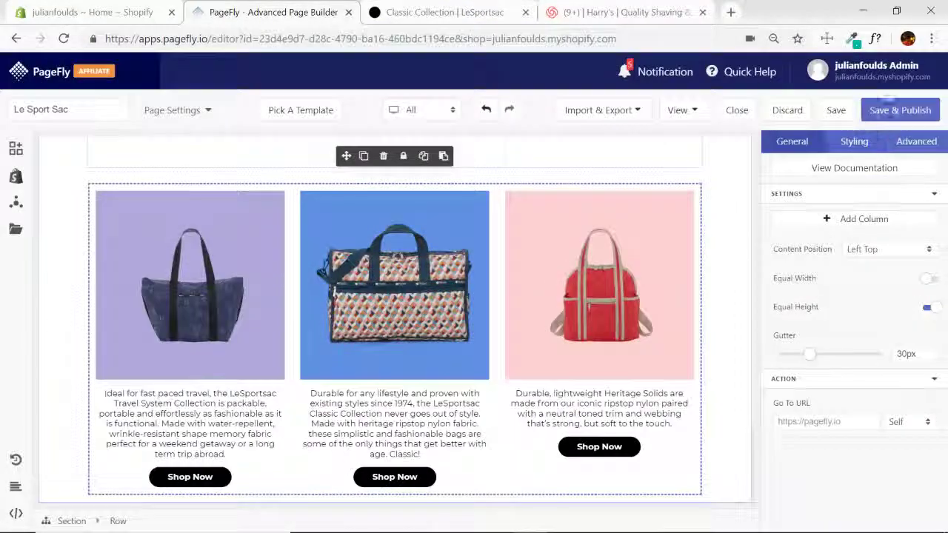
pyautogui.click(913, 110)
pyautogui.scroll(10, 711, 304)
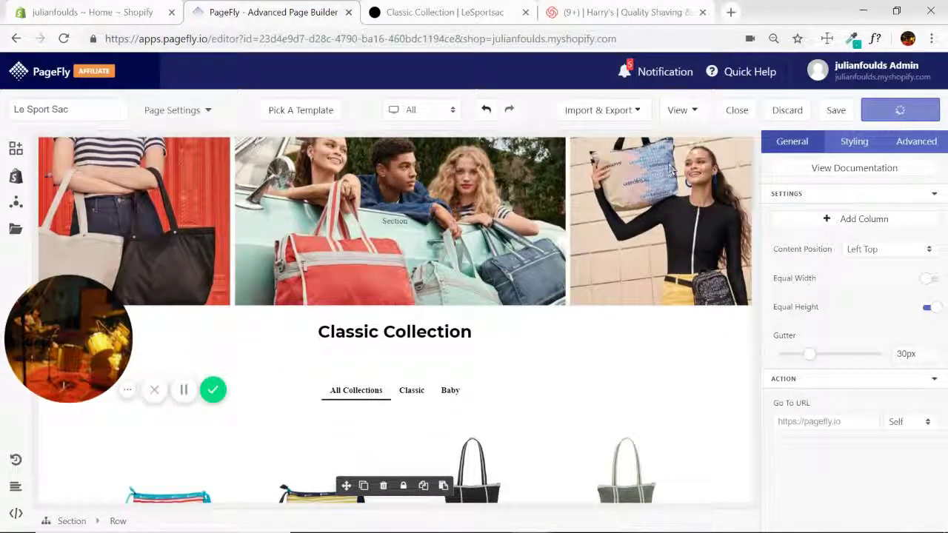
pyautogui.click(696, 112)
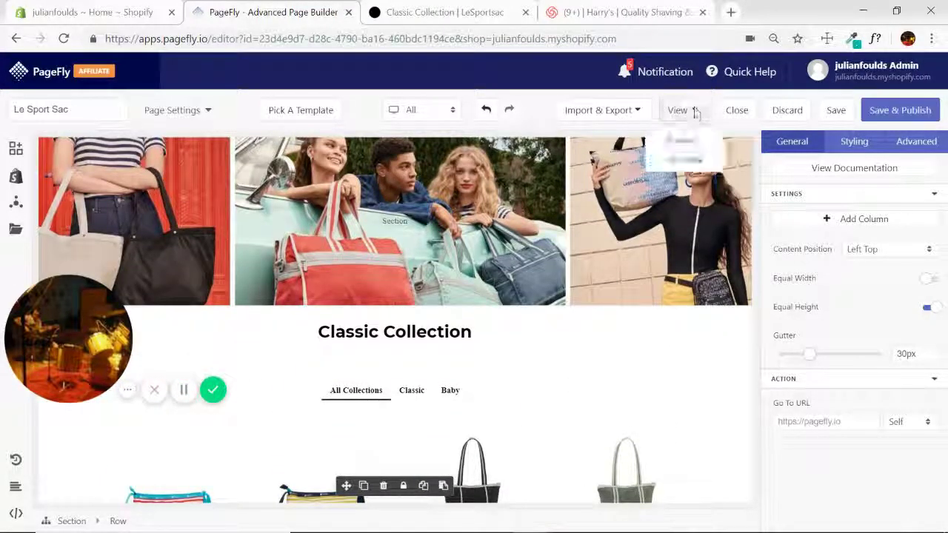
pyautogui.click(682, 159)
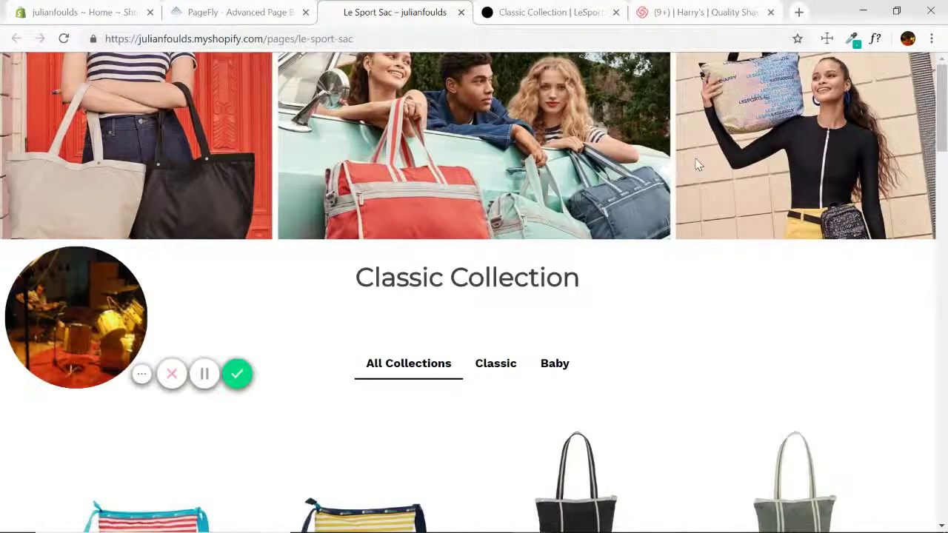
# Review the product rows and promotional section on the newly published page, and return to its banner
pyautogui.scroll(-15, 630, 178)
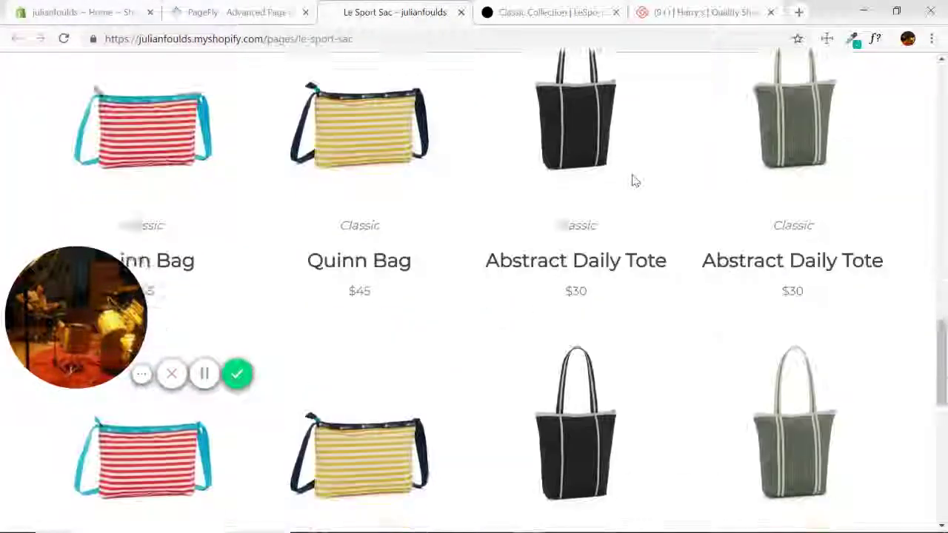
pyautogui.scroll(8, 608, 257)
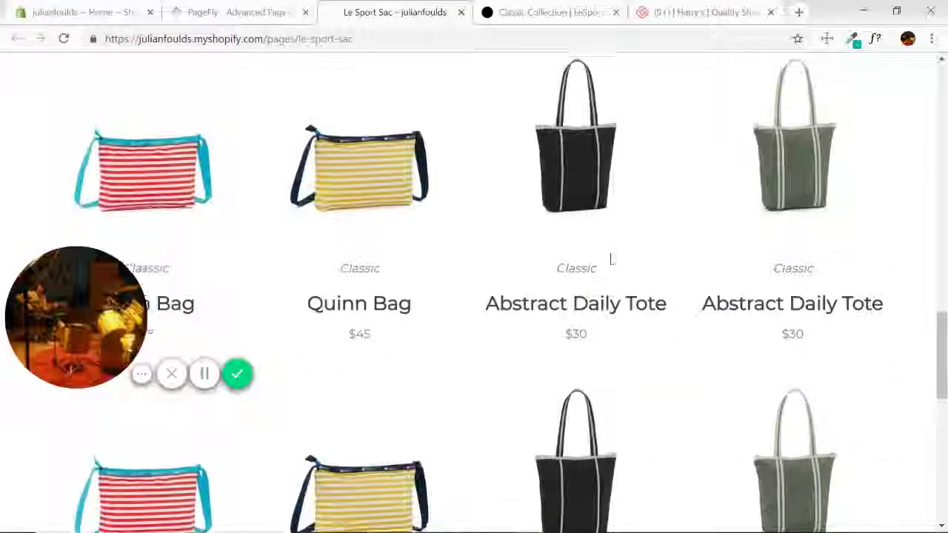
pyautogui.scroll(5, 612, 253)
pyautogui.scroll(-12, 612, 250)
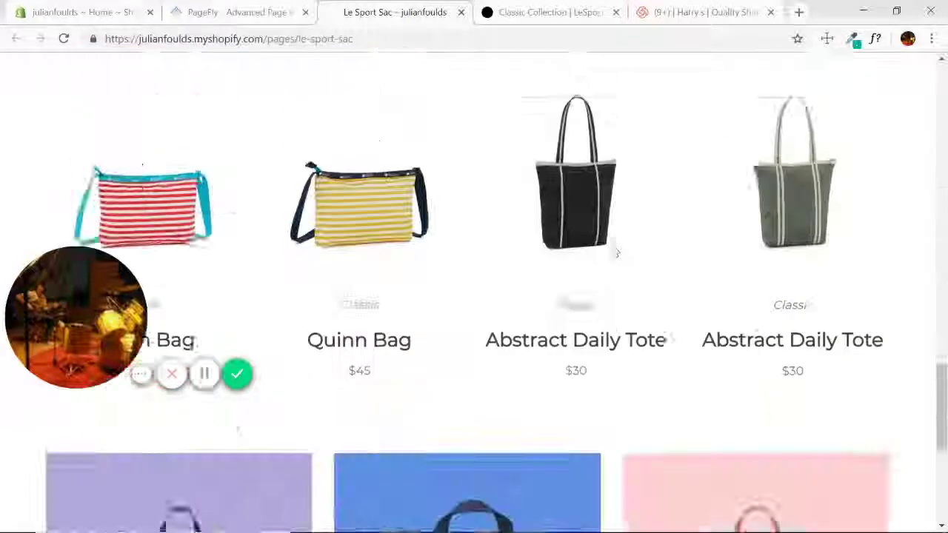
pyautogui.scroll(10, 612, 248)
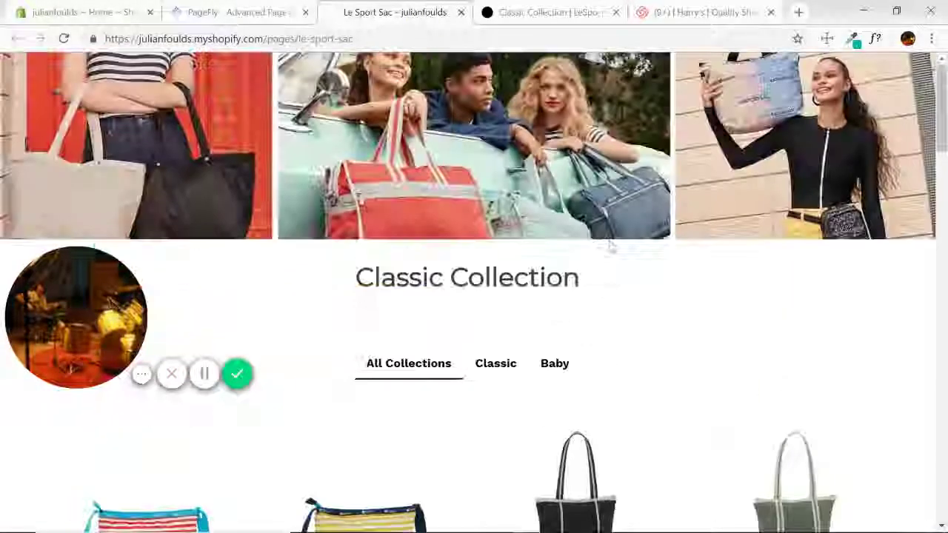
# Test the Classic, Baby and All Collections tabs on the published page, and return to its Classic Collection heading
pyautogui.scroll(-3, 469, 361)
pyautogui.click(492, 149)
pyautogui.click(562, 148)
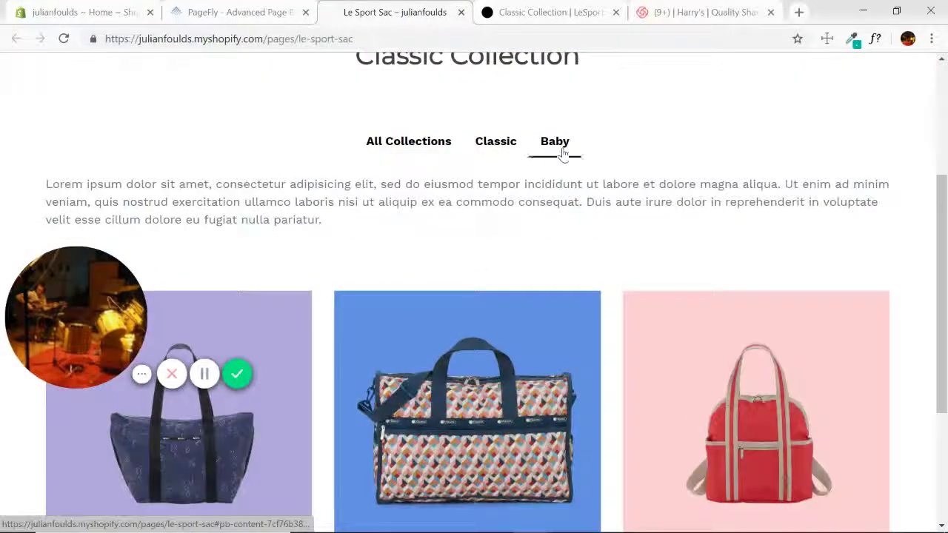
pyautogui.click(408, 142)
pyautogui.scroll(3, 407, 148)
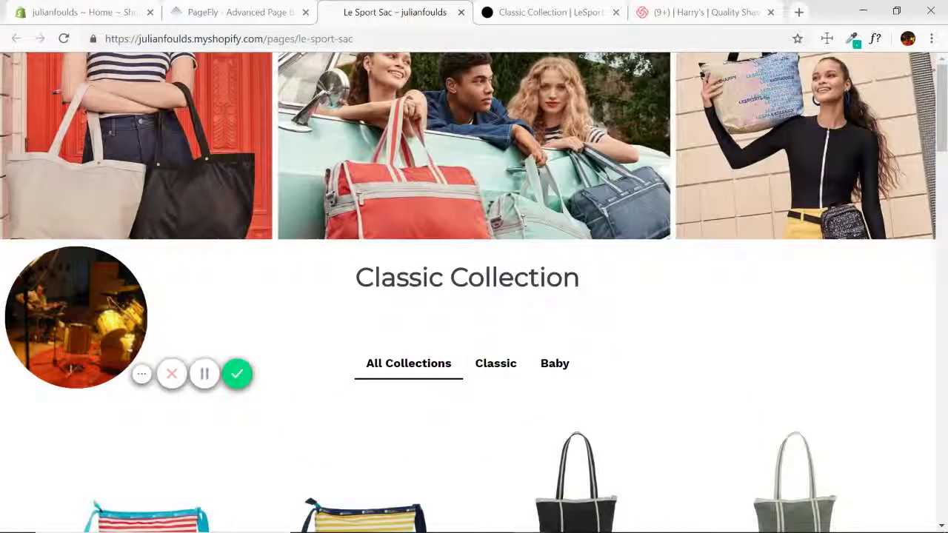
# Switch to the PageFly editor and look over the Le Sport Sac page layout
pyautogui.click(237, 14)
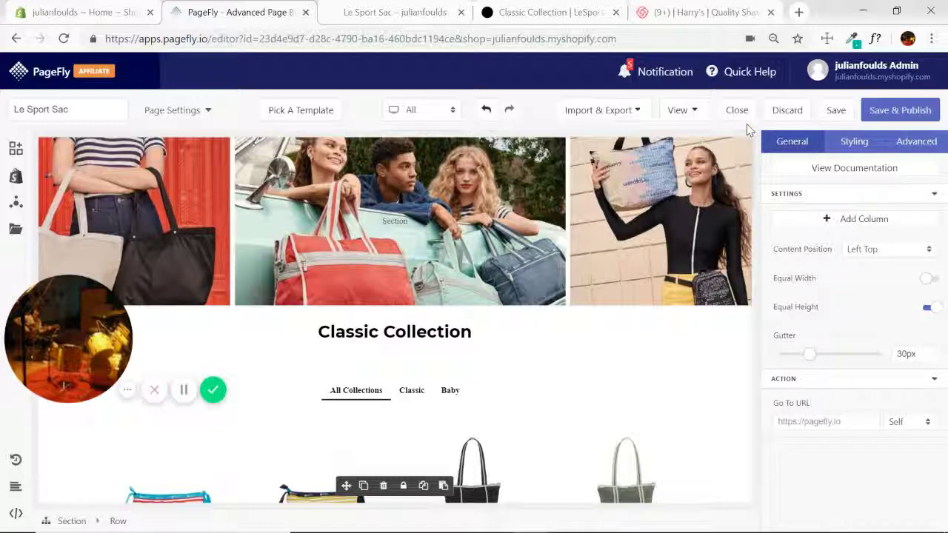
pyautogui.scroll(-3, 383, 461)
pyautogui.scroll(3, 466, 289)
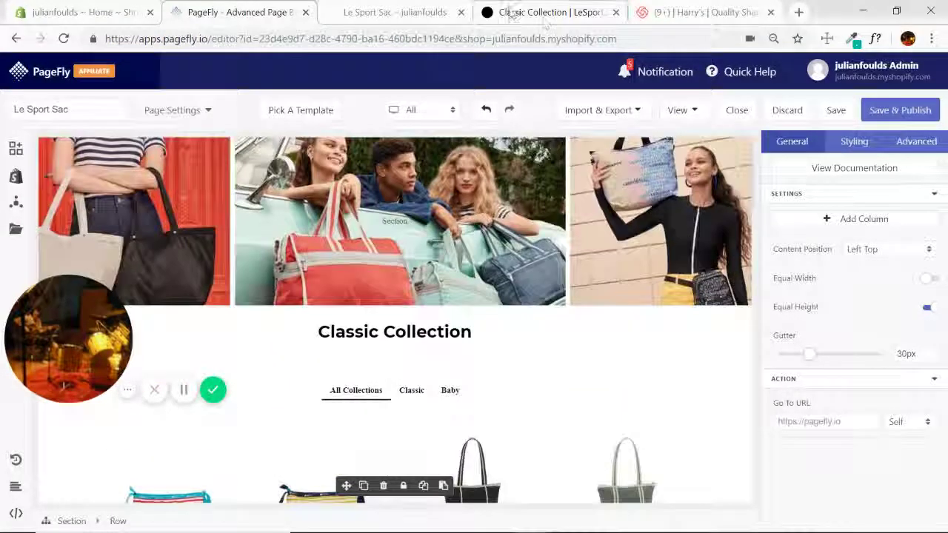
# Switch to the original LeSportsac Classic Collection page, examine its long product listing, and return to its banner
pyautogui.click(519, 12)
pyautogui.scroll(-3, 529, 170)
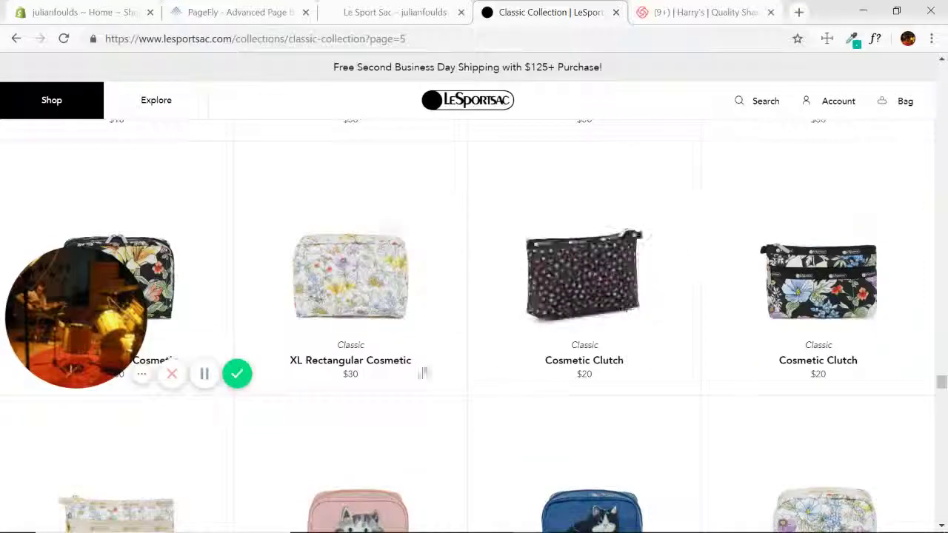
pyautogui.scroll(-4, 426, 370)
pyautogui.scroll(-4, 476, 366)
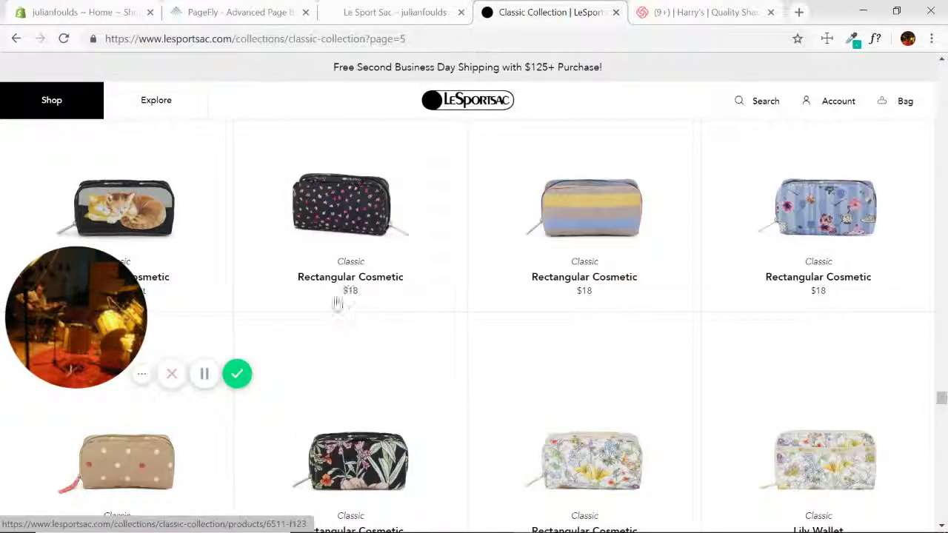
pyautogui.scroll(-20, 478, 326)
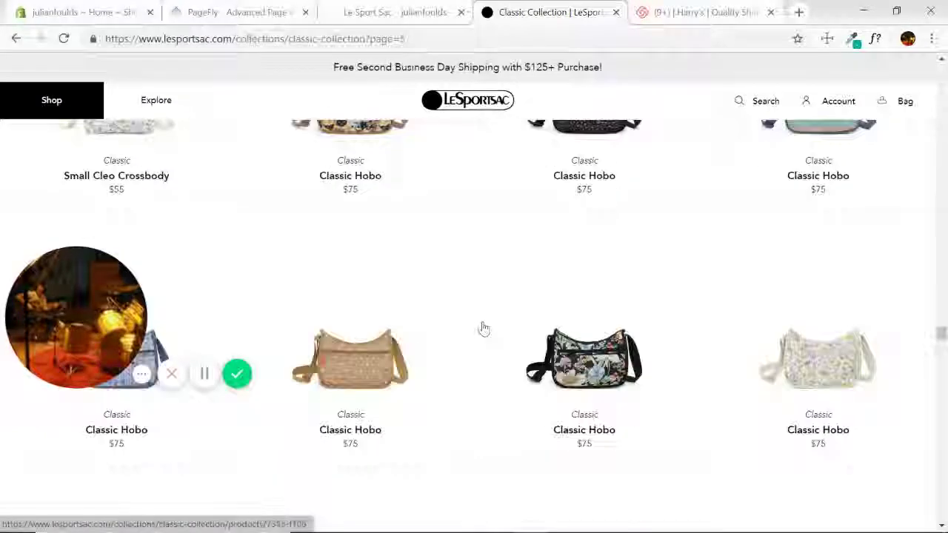
pyautogui.scroll(20, 479, 339)
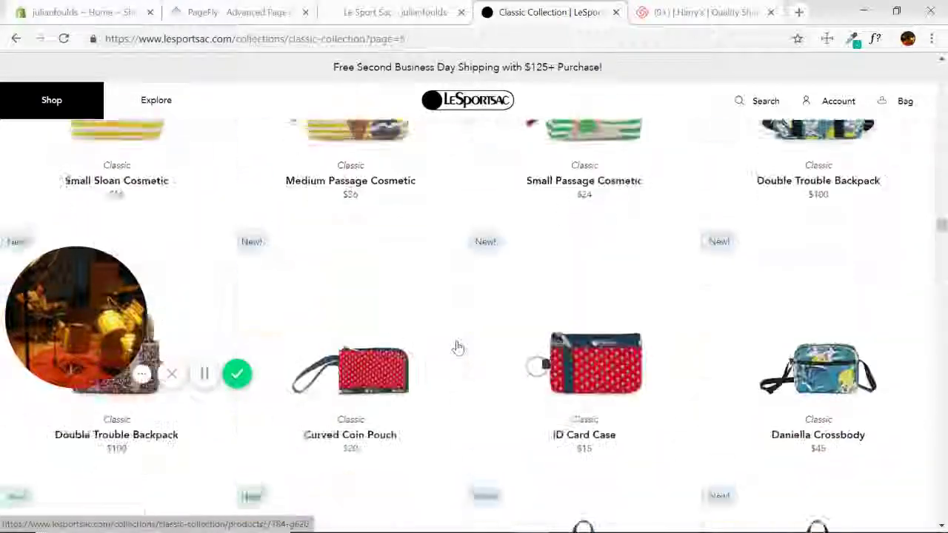
pyautogui.scroll(20, 433, 363)
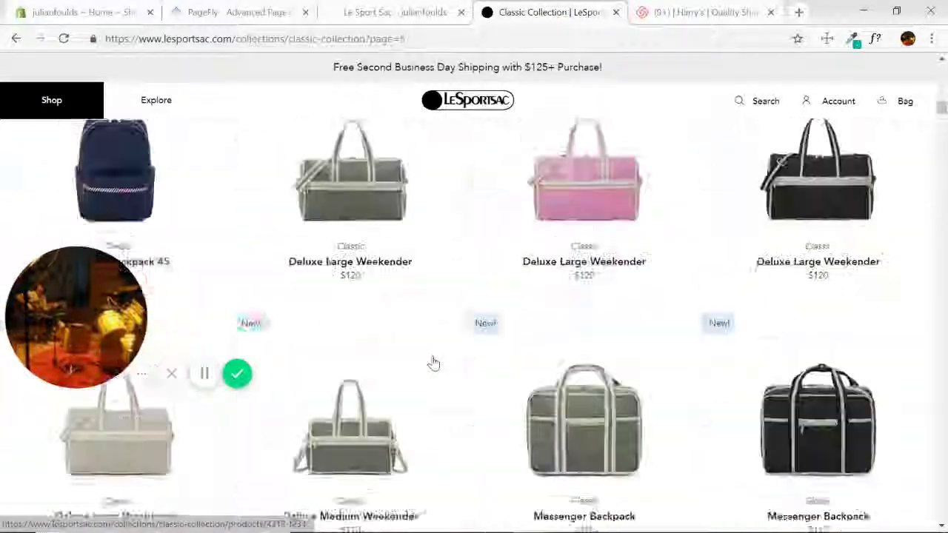
pyautogui.scroll(10, 433, 363)
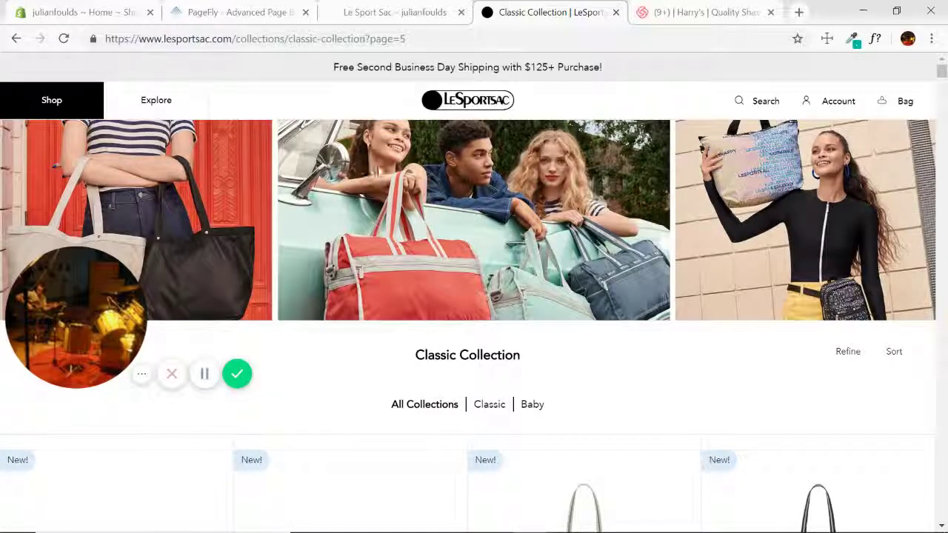